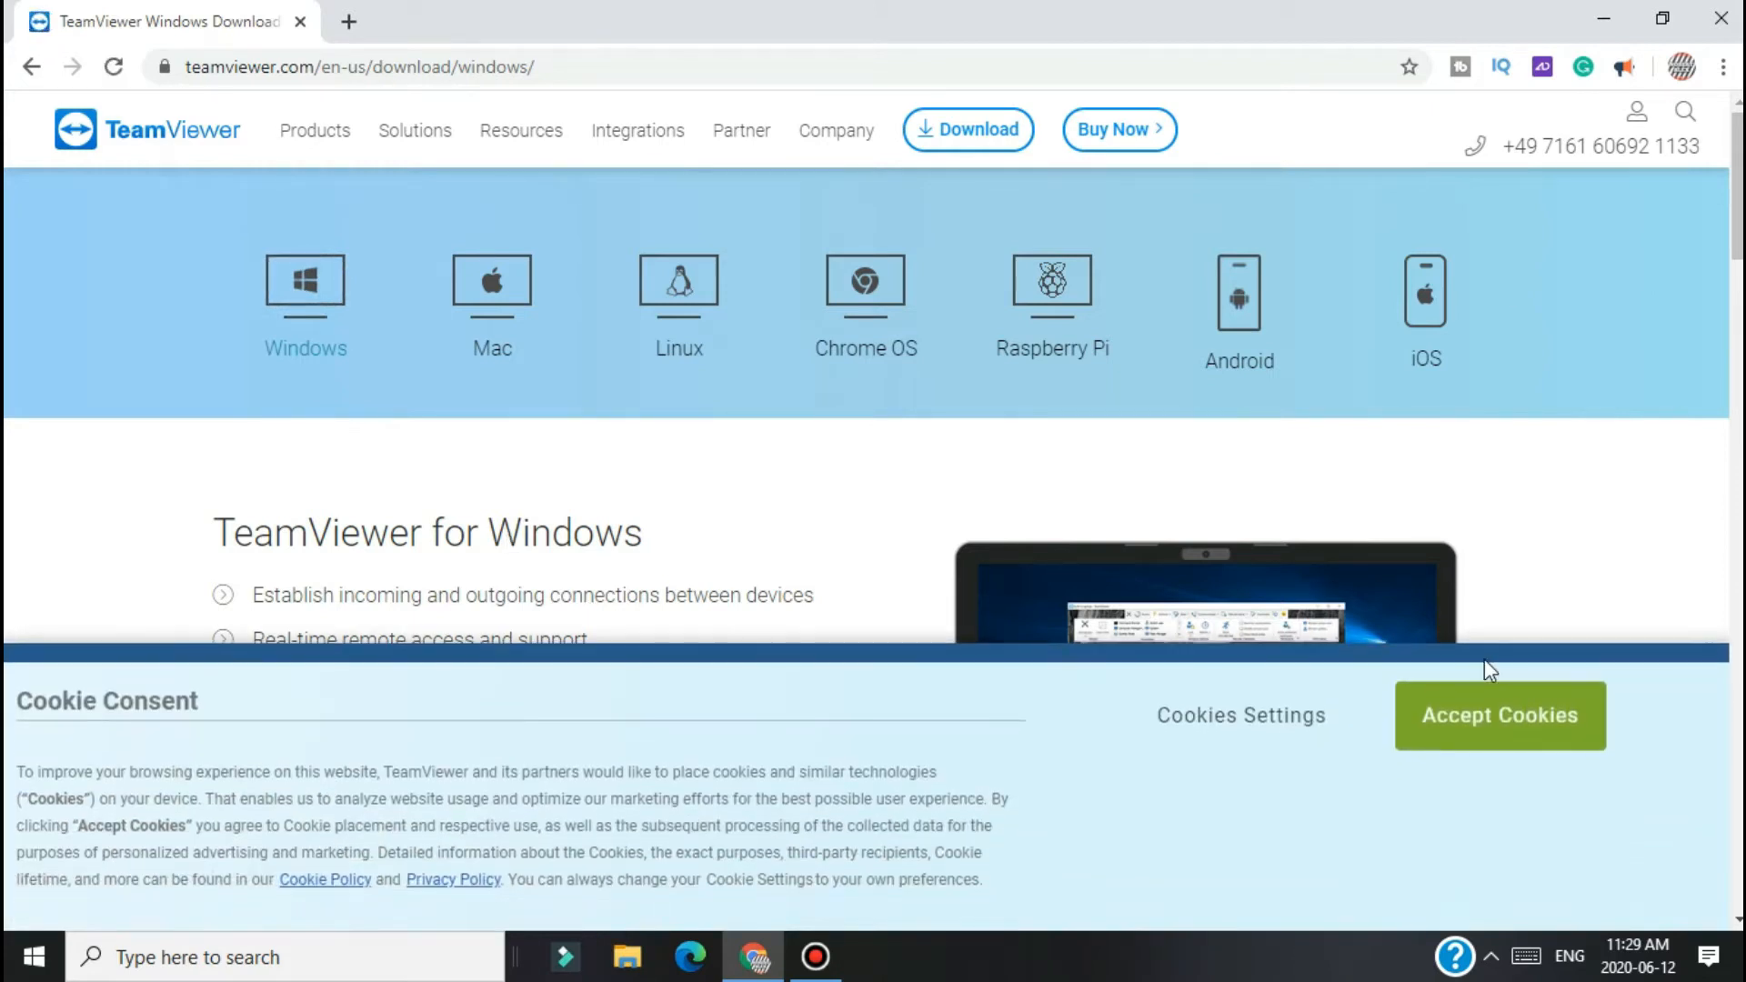
Step: Accept the site's cookies and download TeamViewer_Setup.exe for Windows, then open the finished download's options
left_click(1513, 744)
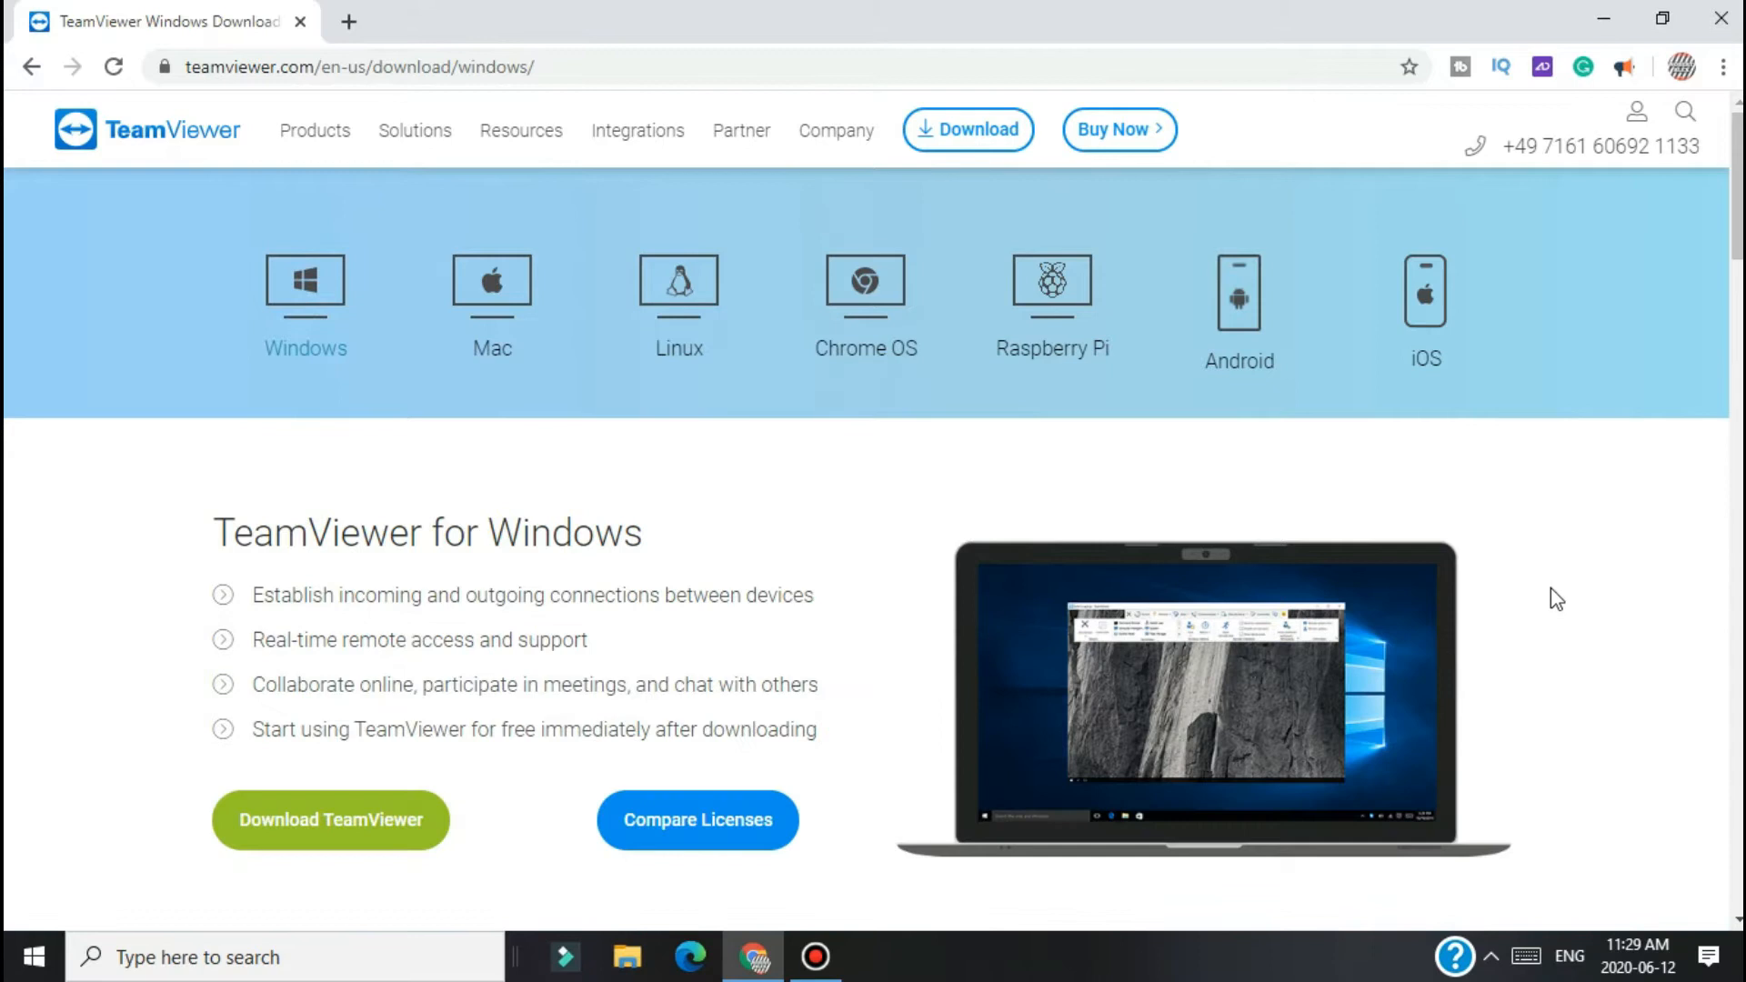
left_click(362, 829)
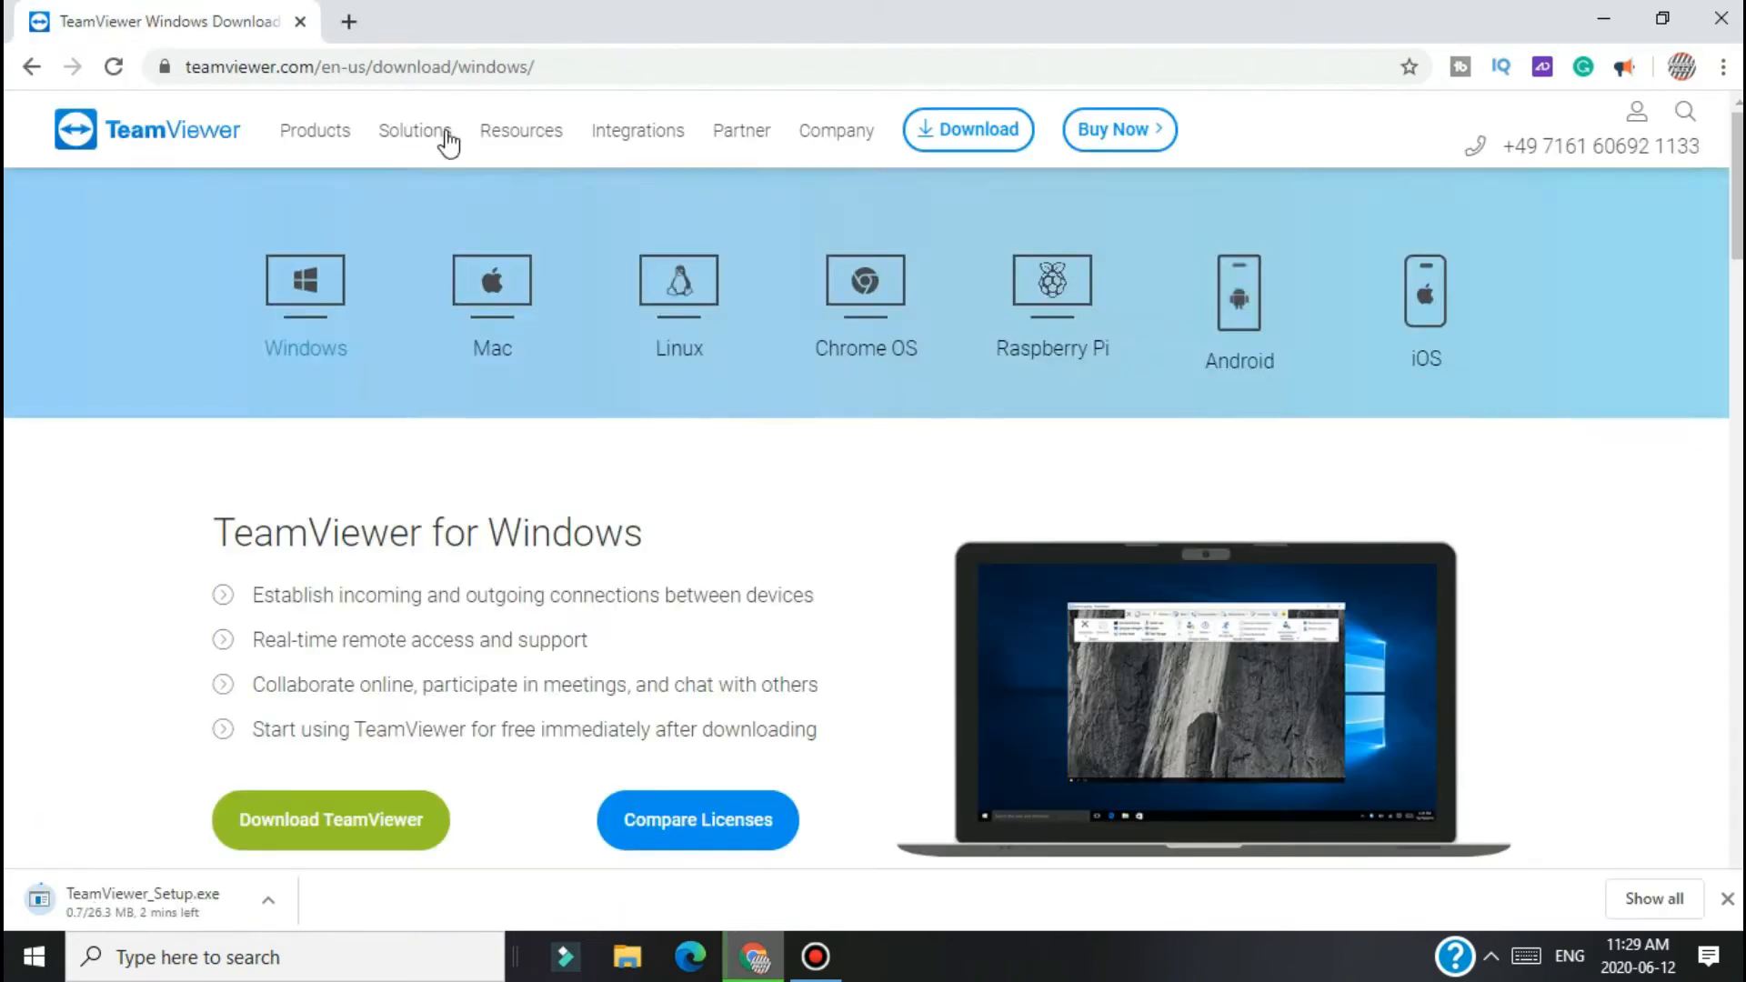
scroll(1057, 351, "down", 5)
scroll(1057, 351, "up", 5)
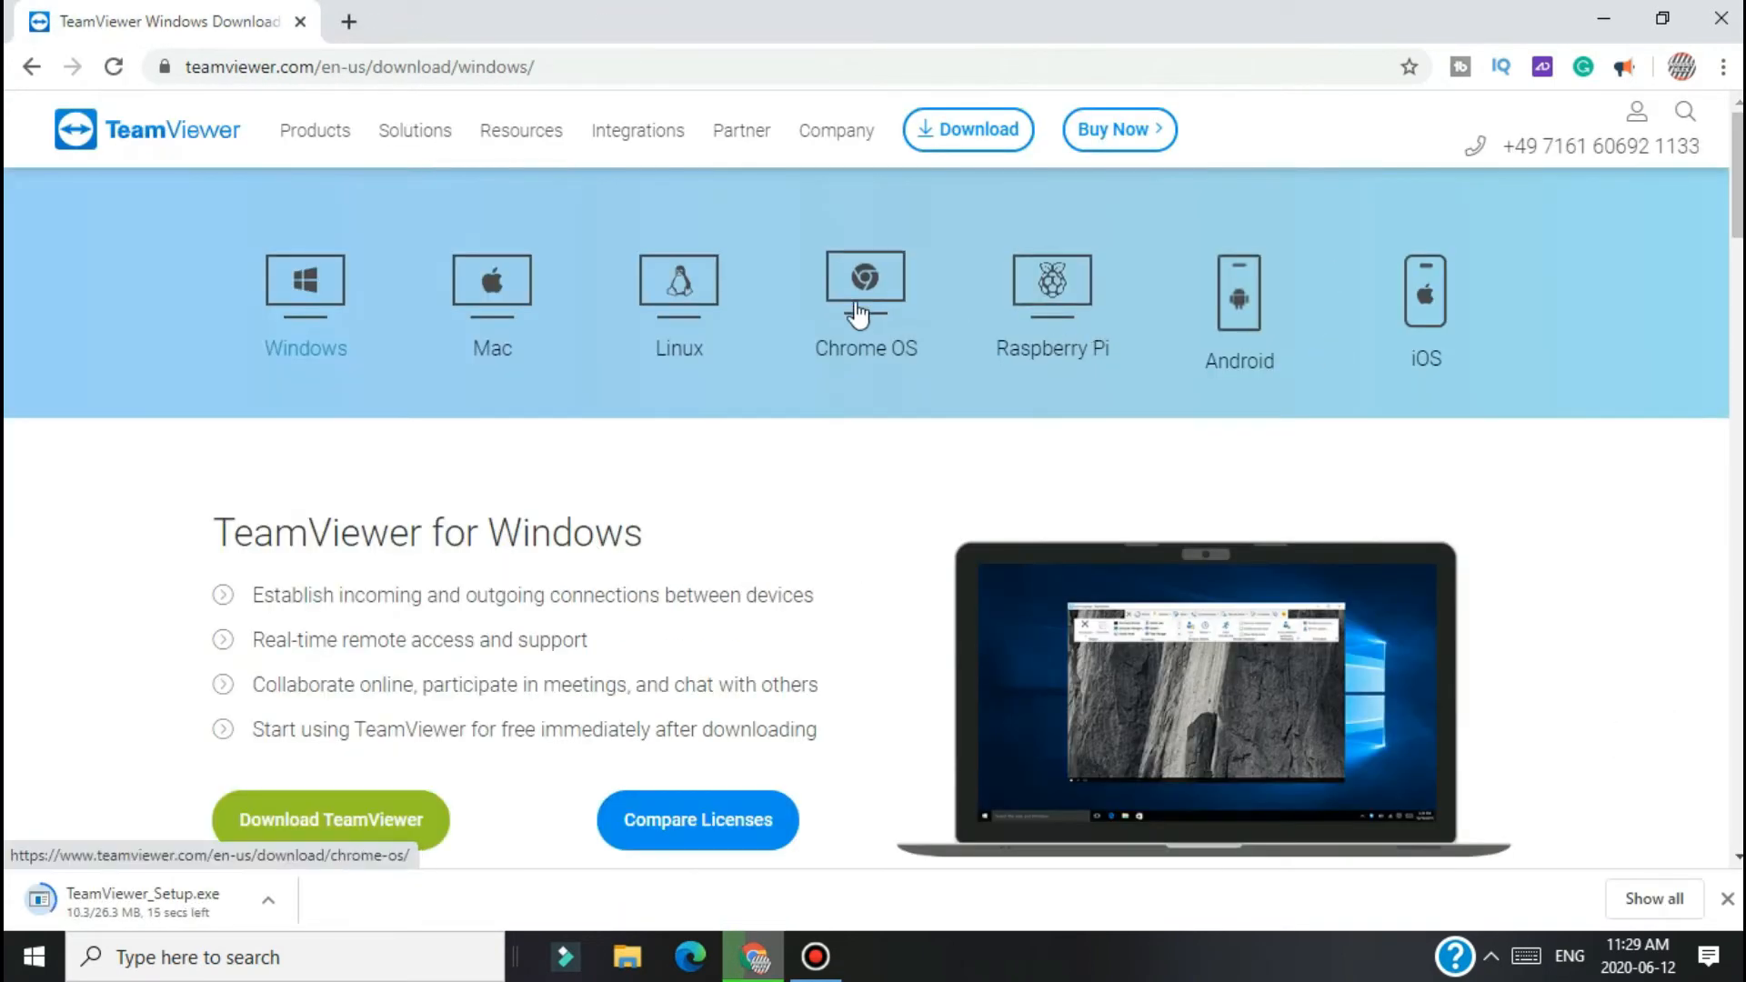
scroll(1253, 325, "down", 10)
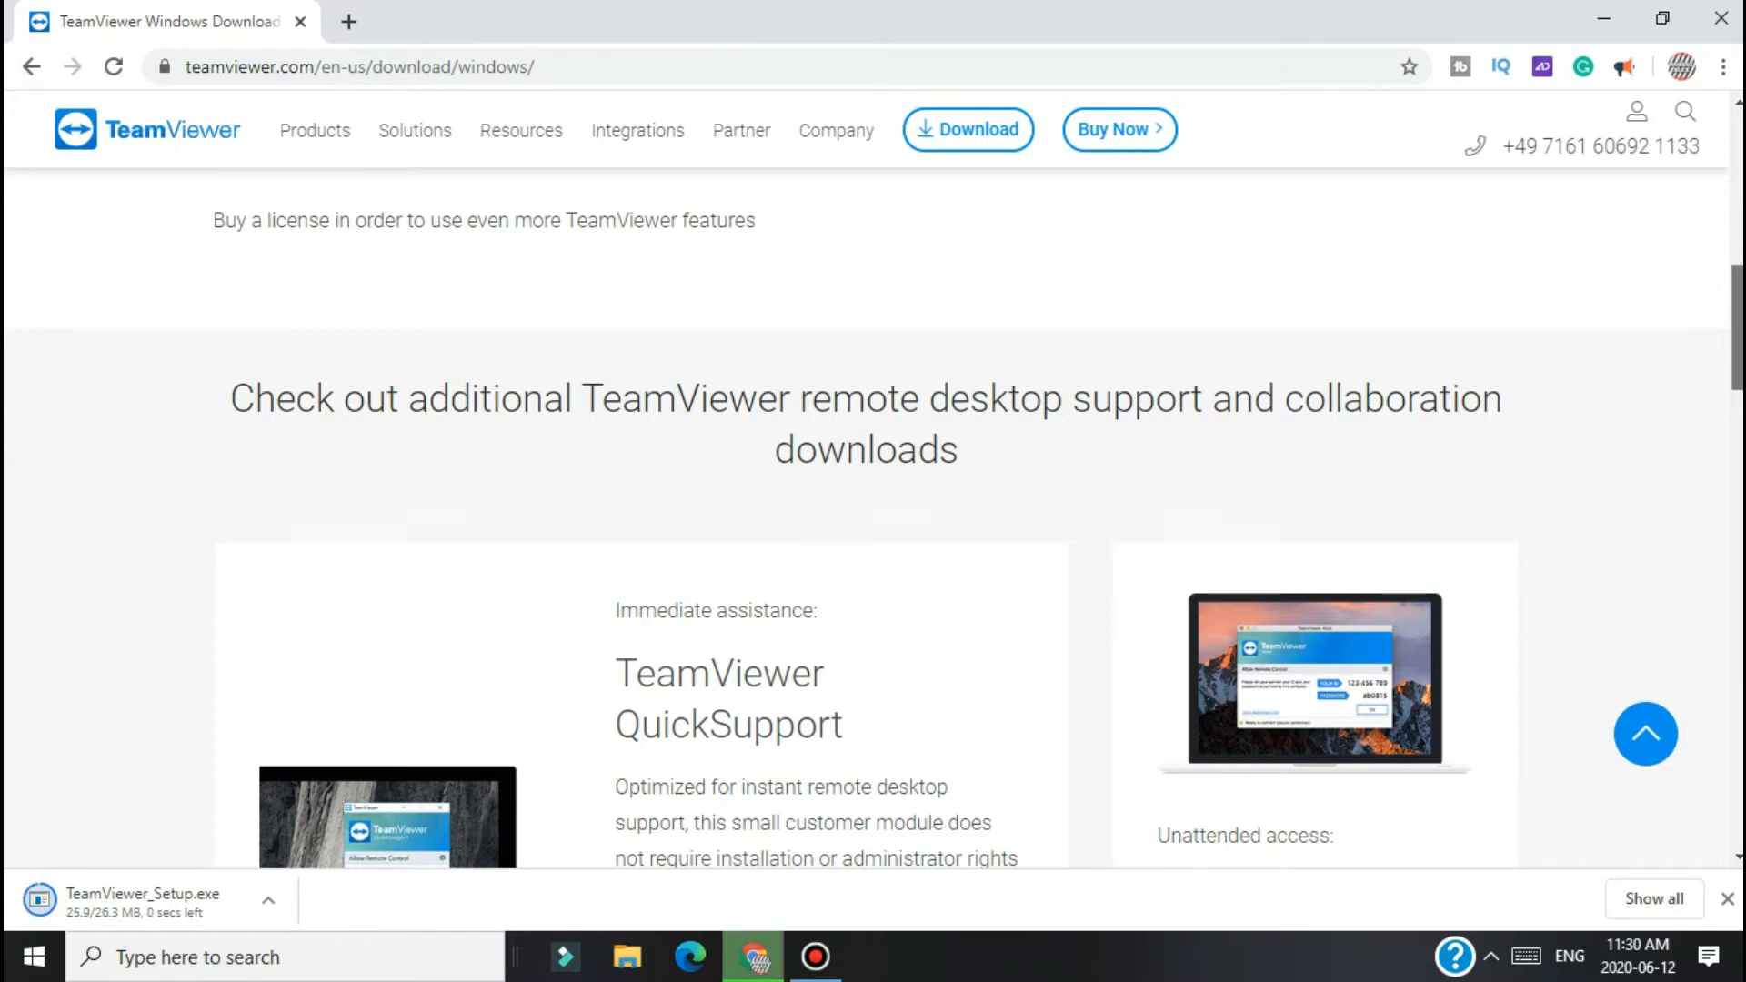
scroll(1624, 405, "down", 3)
left_click(268, 900)
Step: Run TeamViewer_Setup.exe as a default install for both commercial and personal use, dismissing startup notifications
left_click(342, 746)
left_click(940, 506)
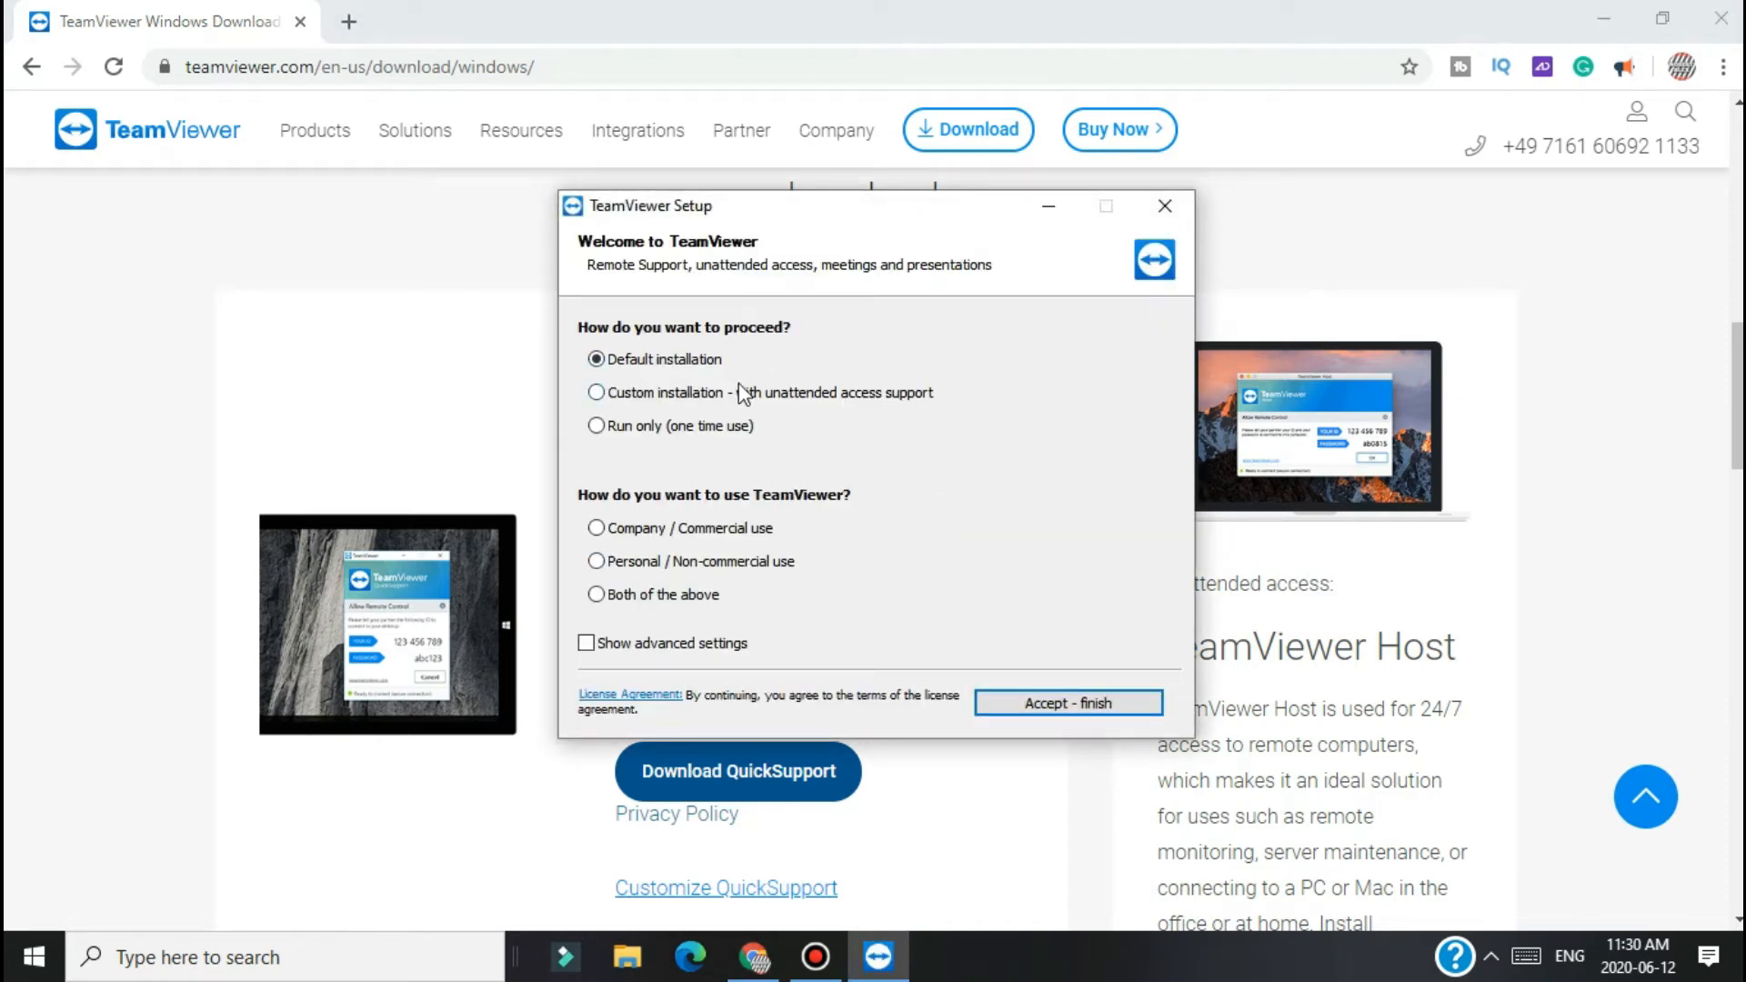
left_click(641, 599)
left_click(1010, 709)
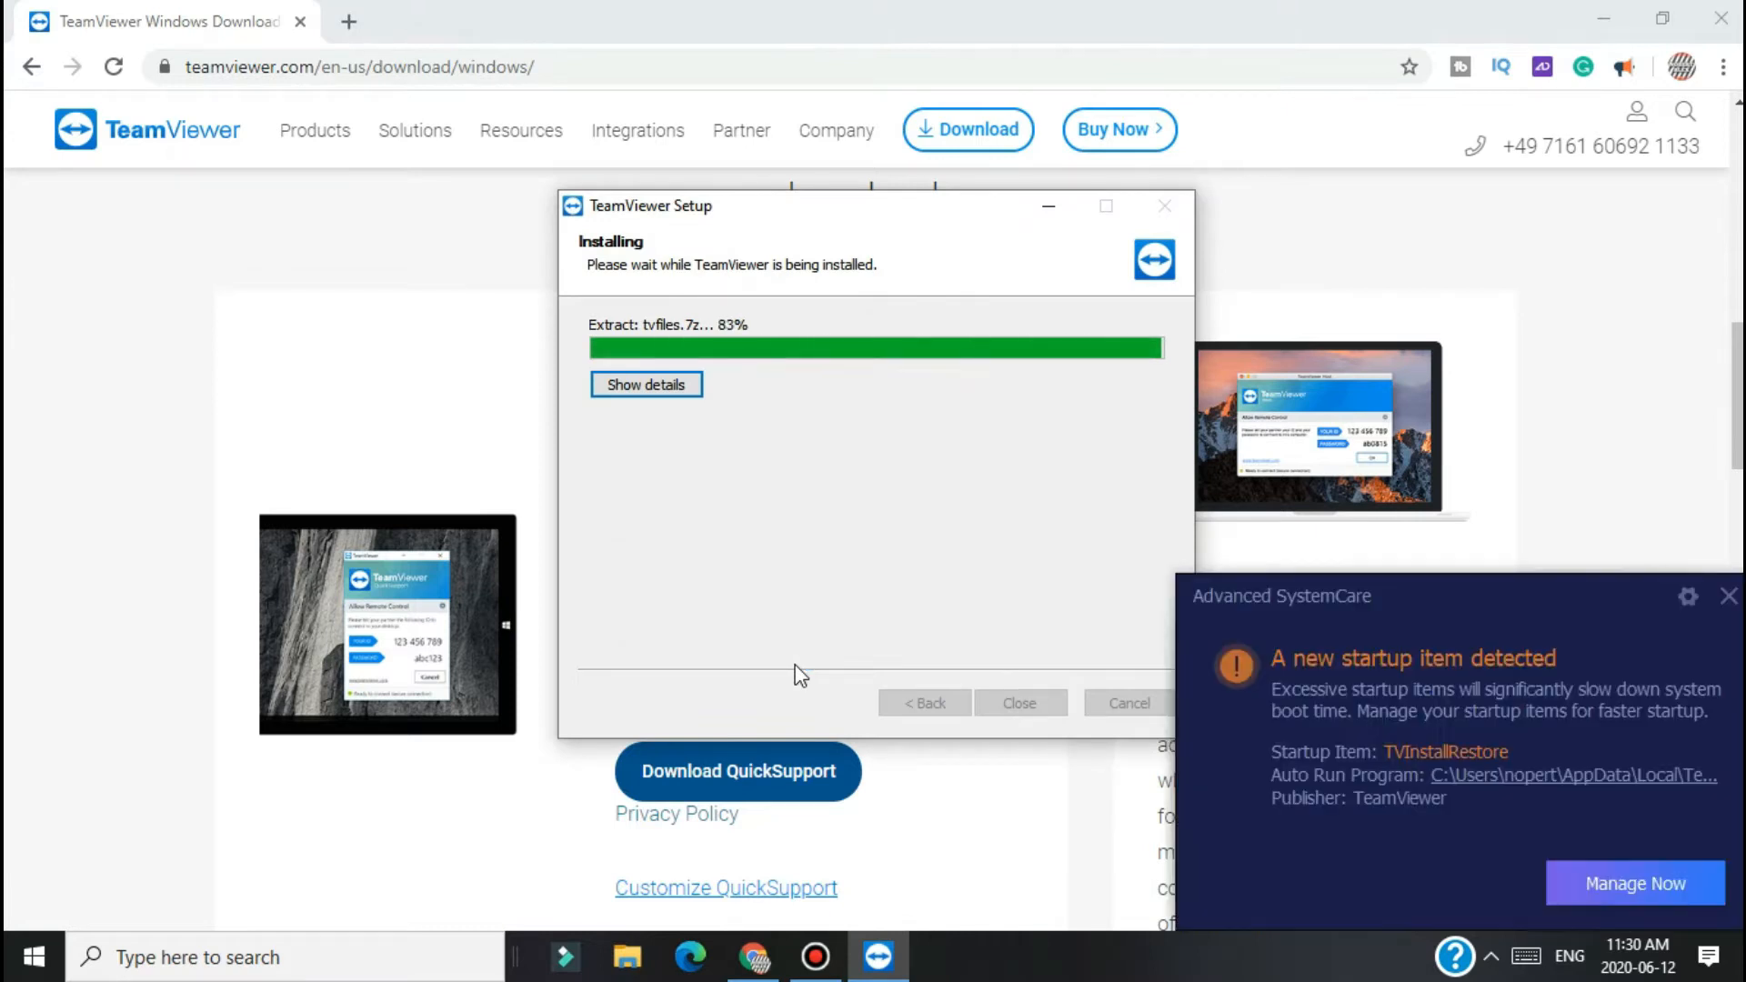
left_click(1728, 595)
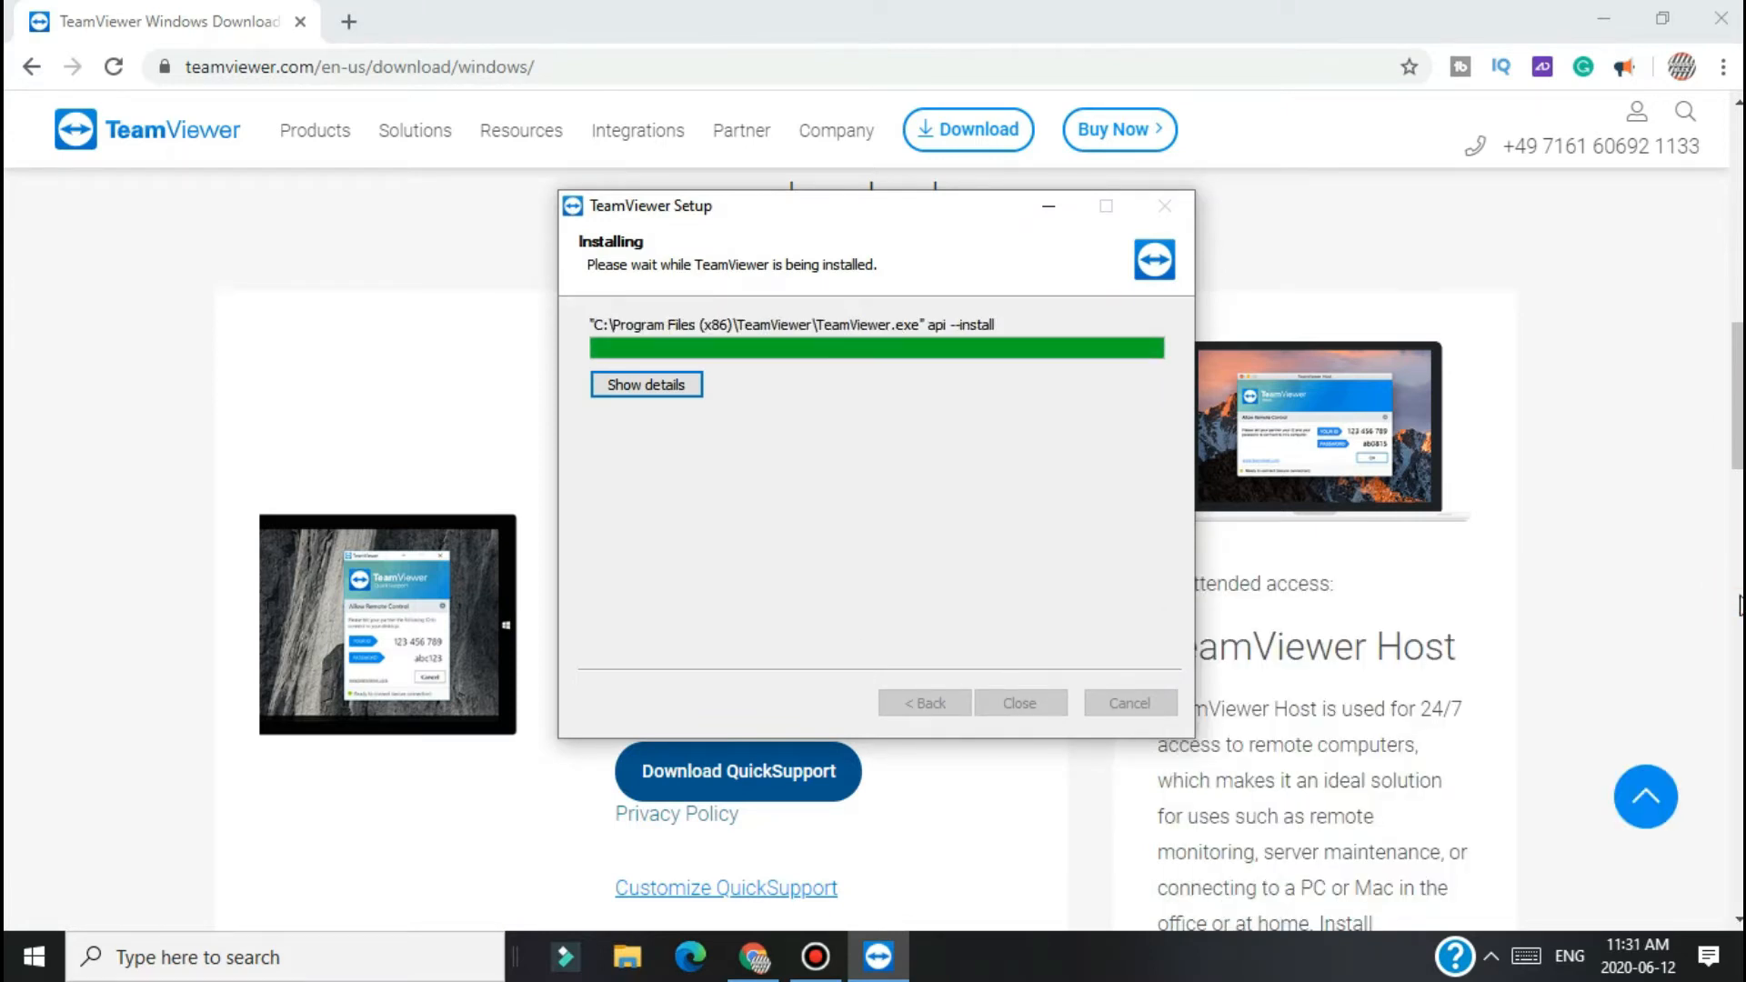
left_click(1728, 596)
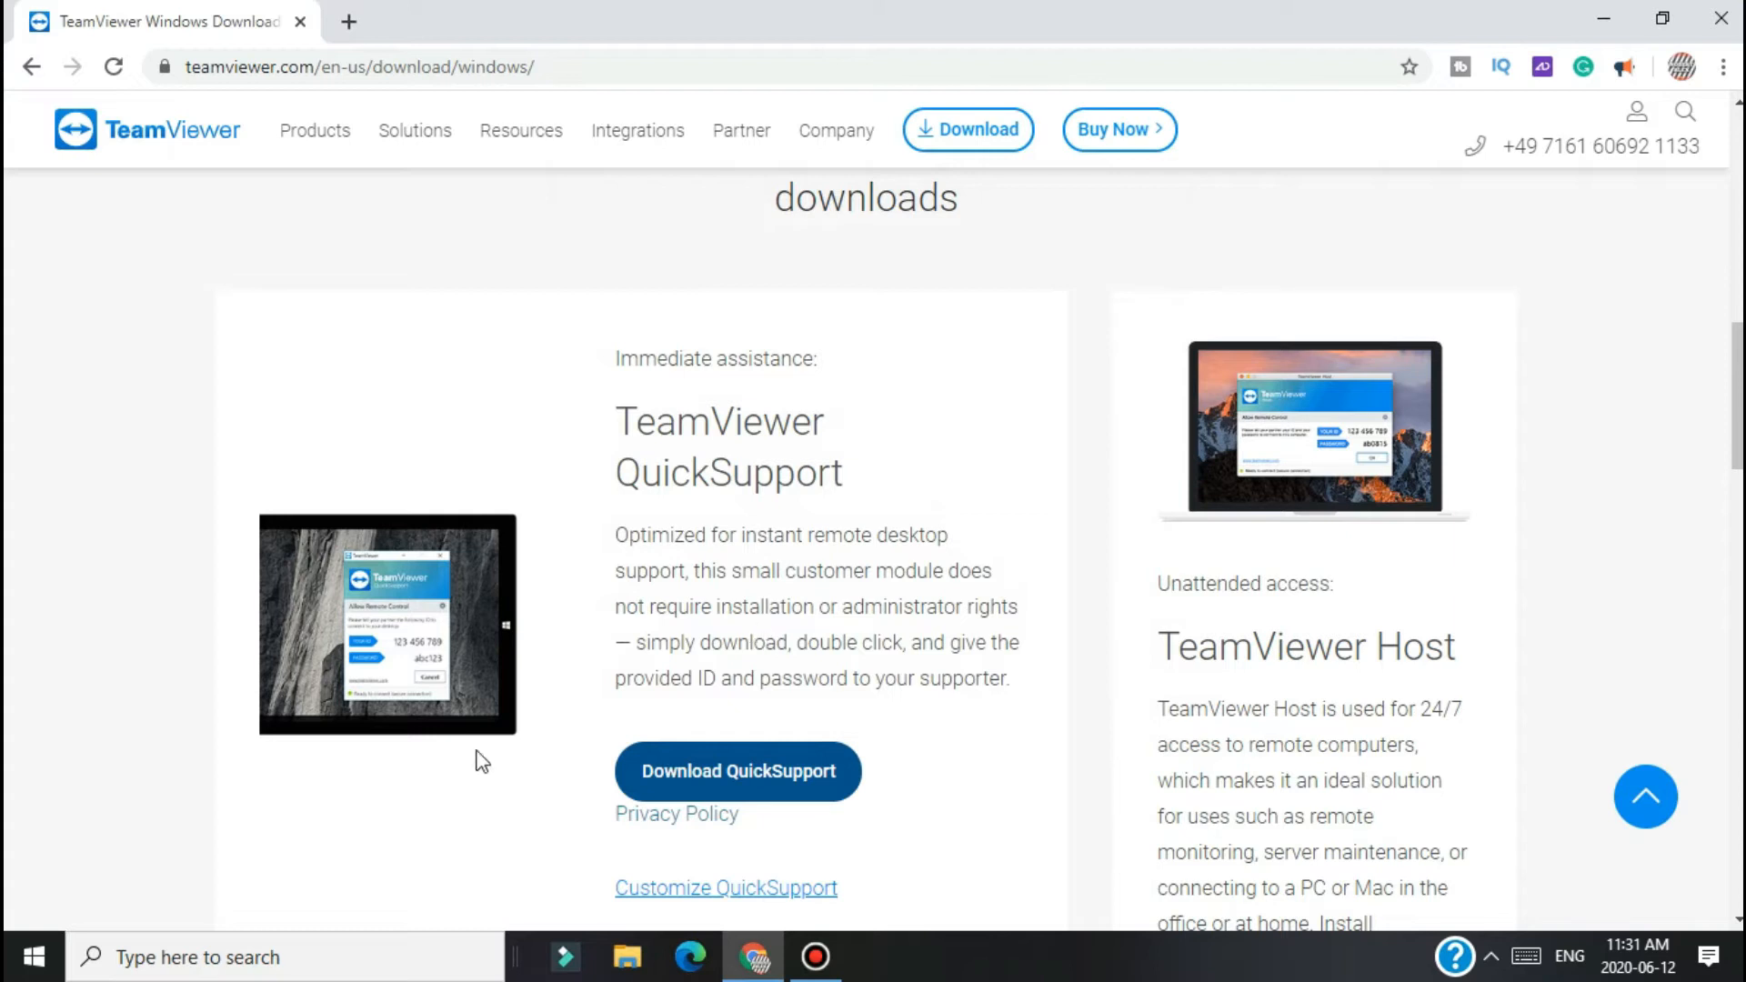
Step: Search Windows for 'team' and launch the TeamViewer app from the results
left_click(384, 973)
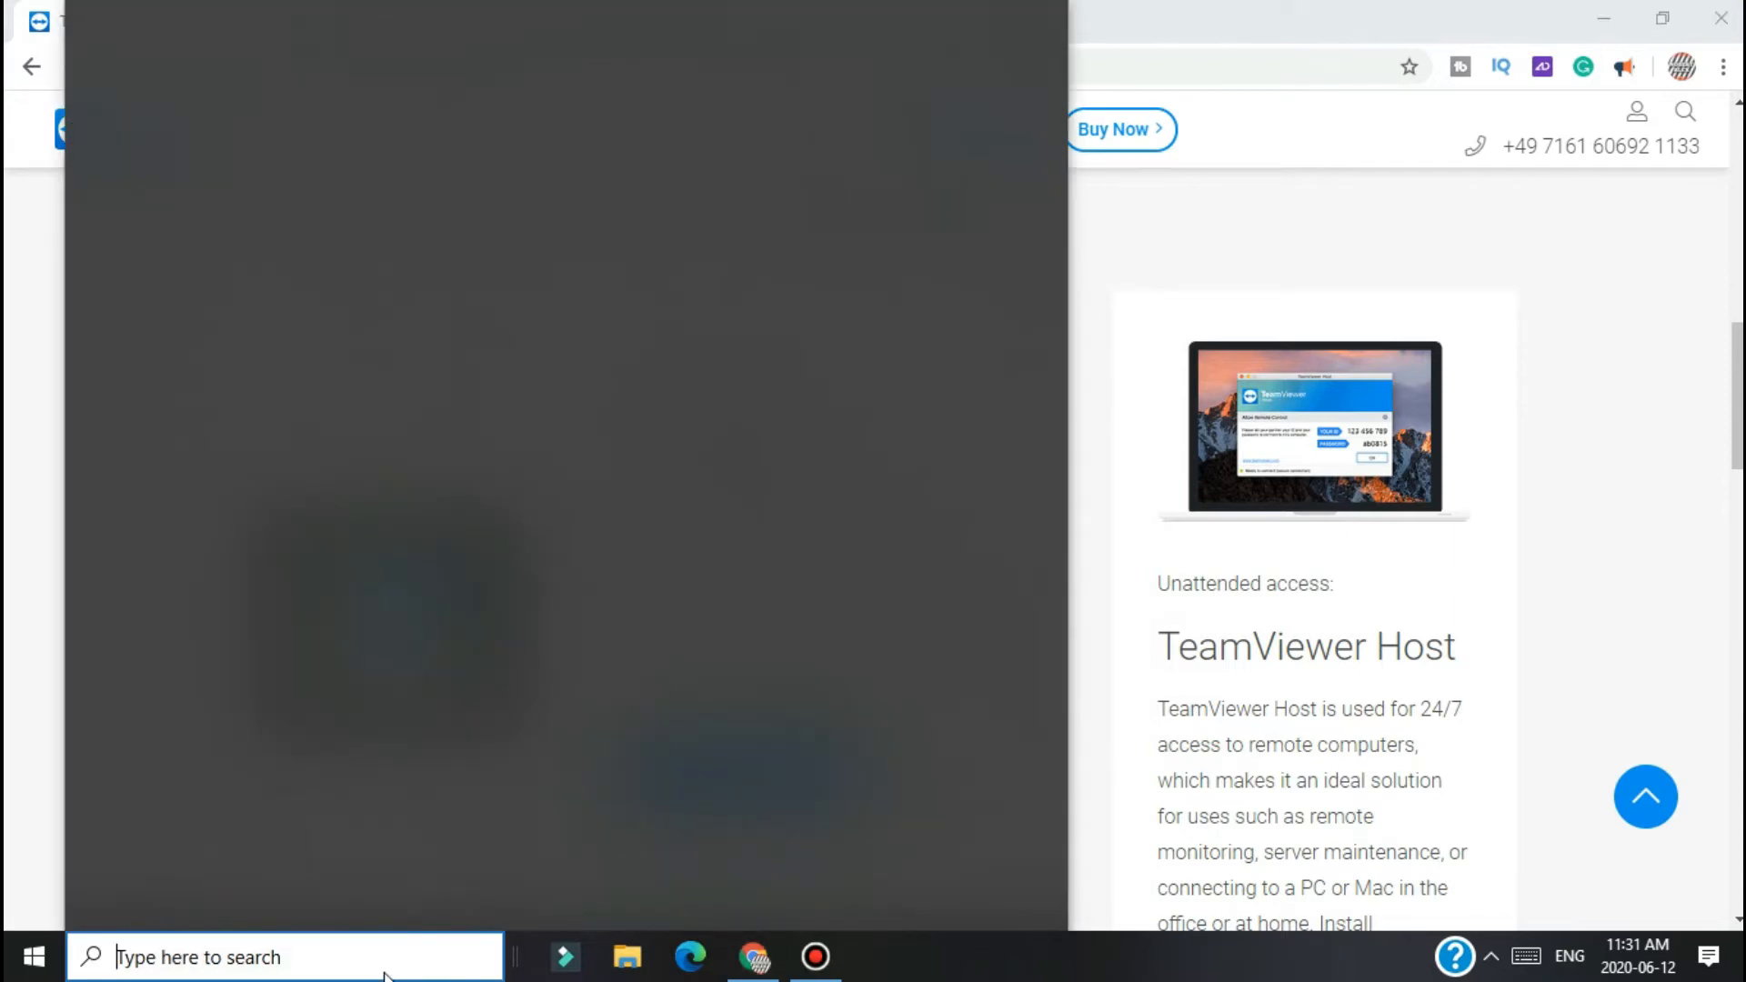
type("tea")
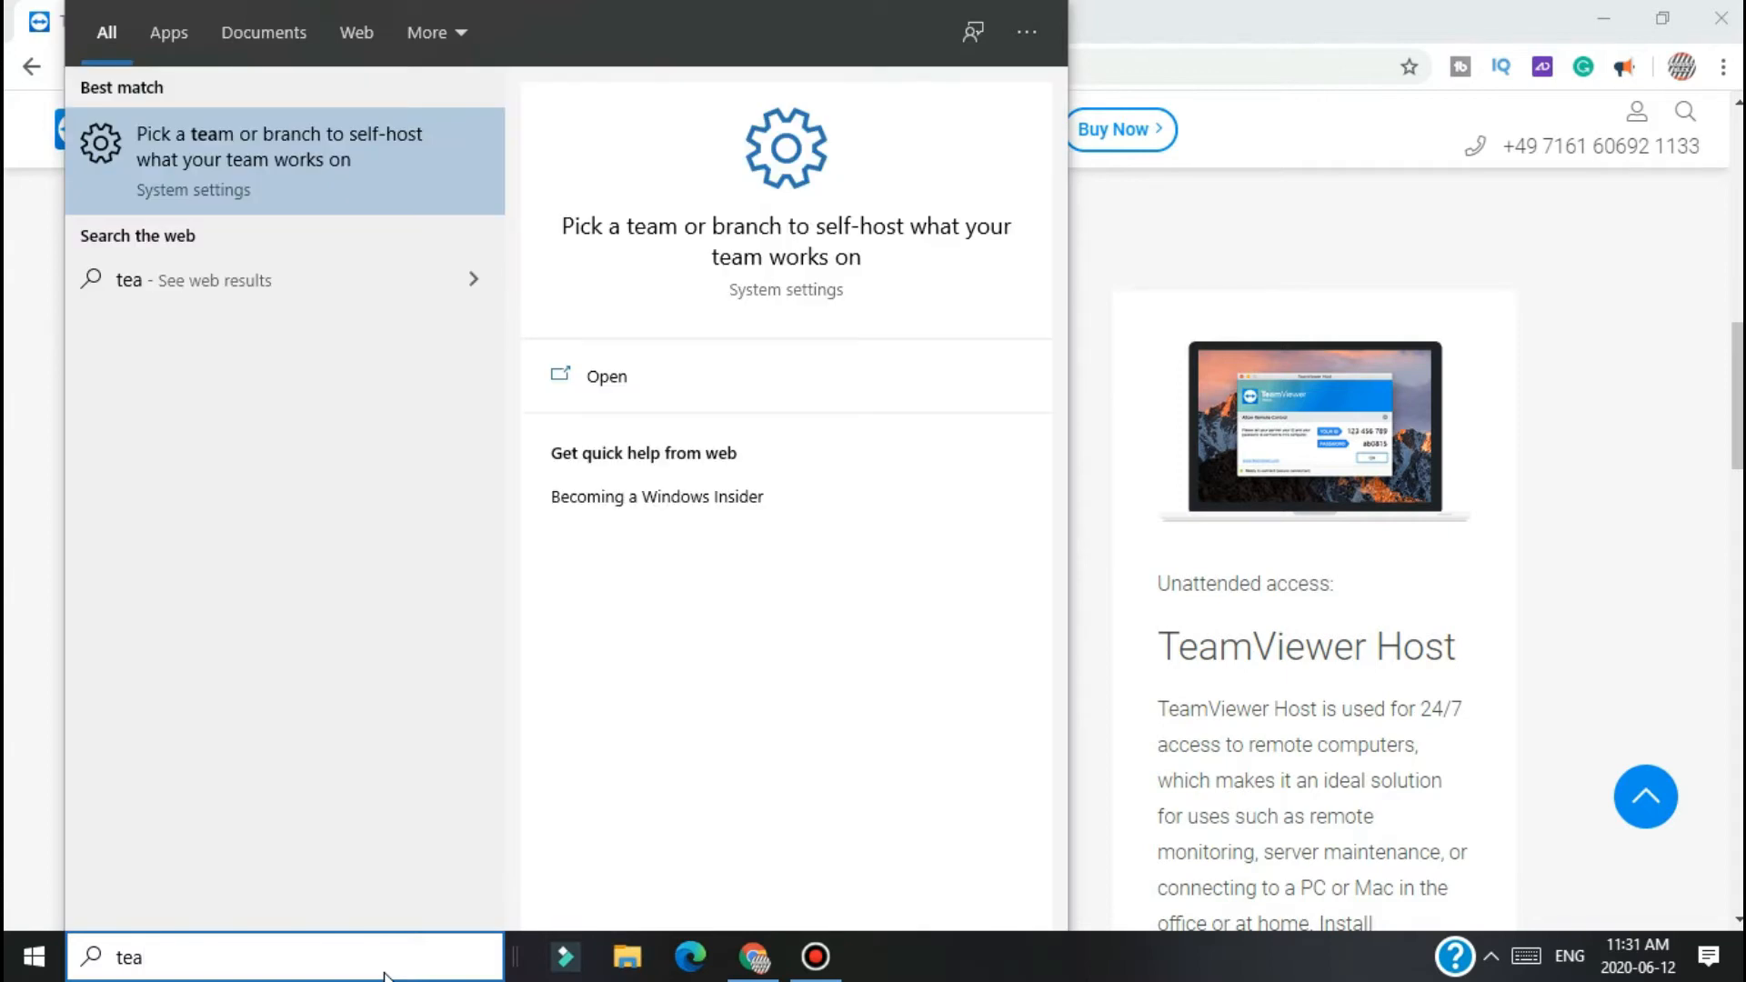
type("m")
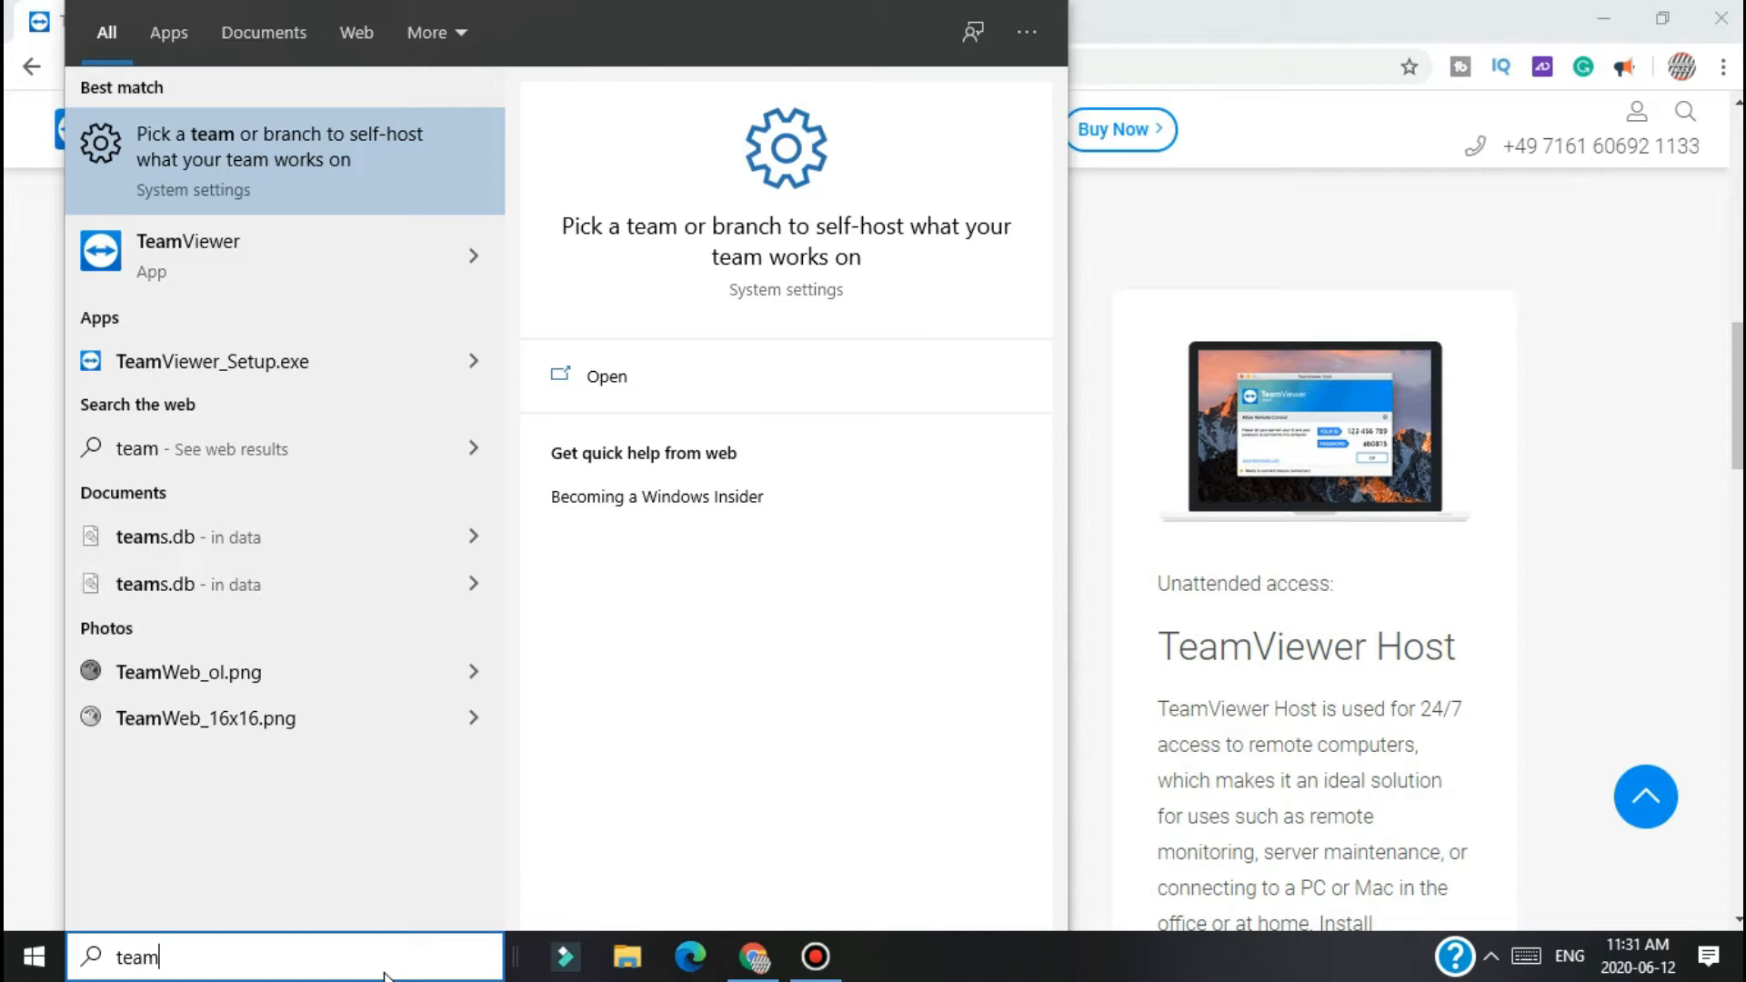
left_click(196, 281)
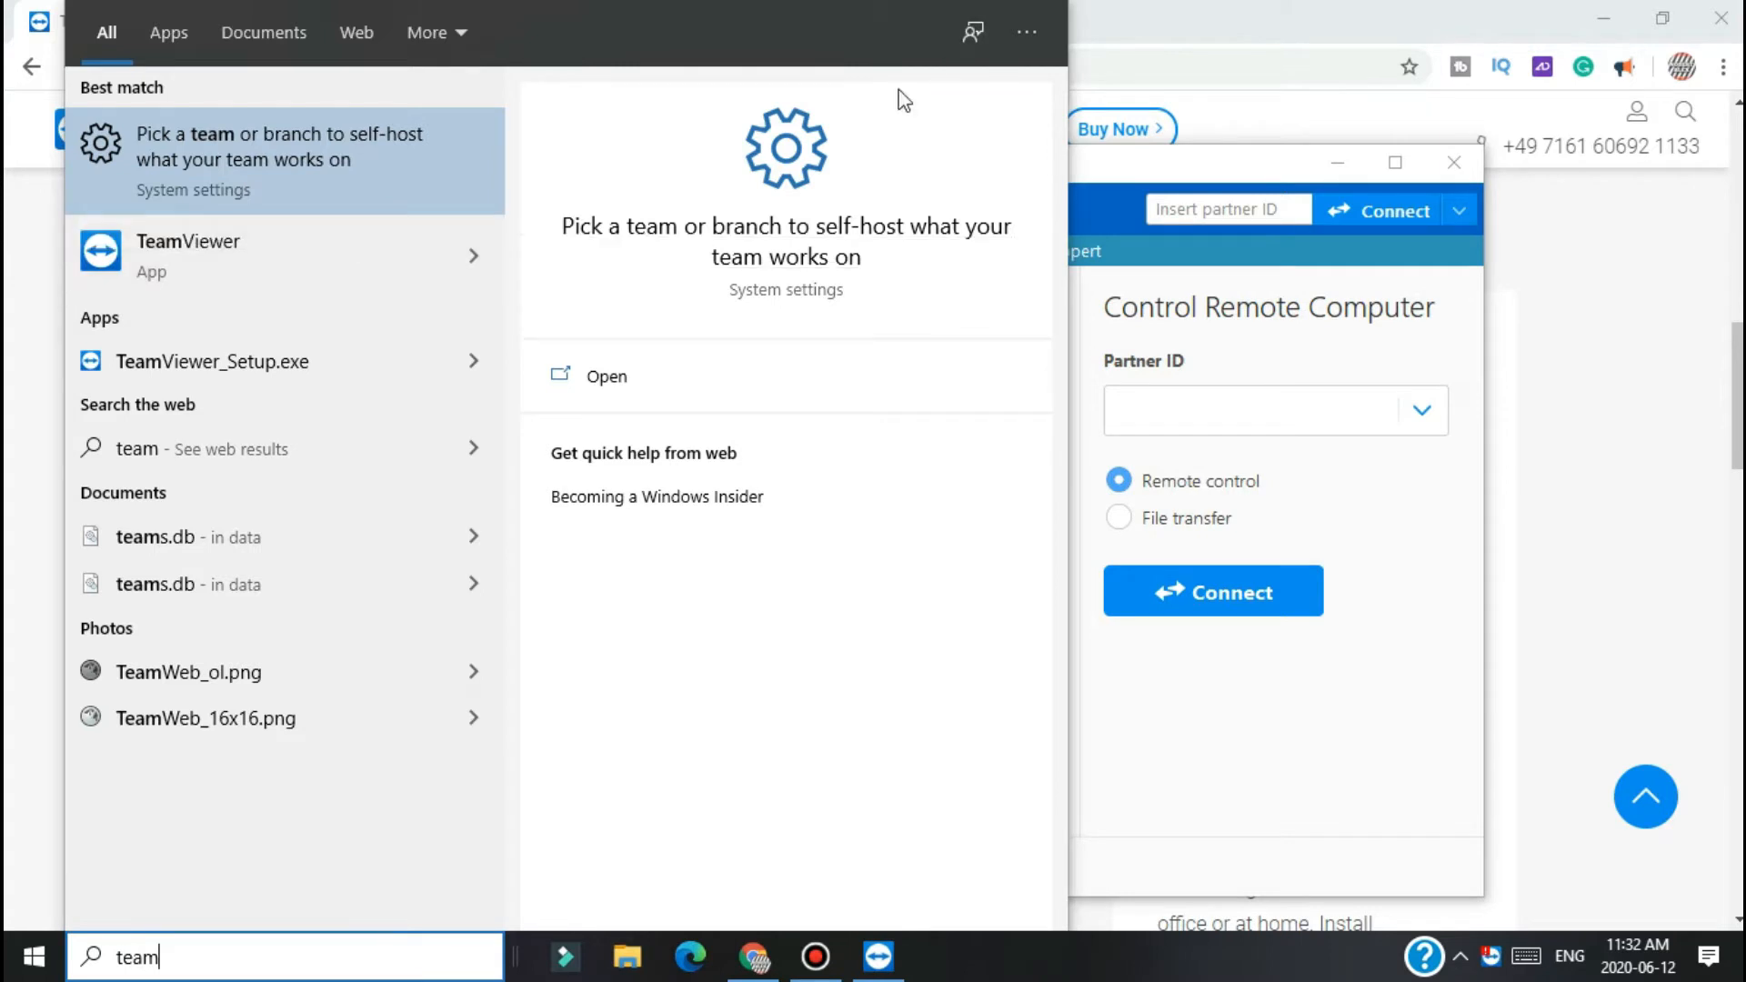
Step: Launch TeamViewer, maximize its window, and select this computer's ID number
left_click(303, 232)
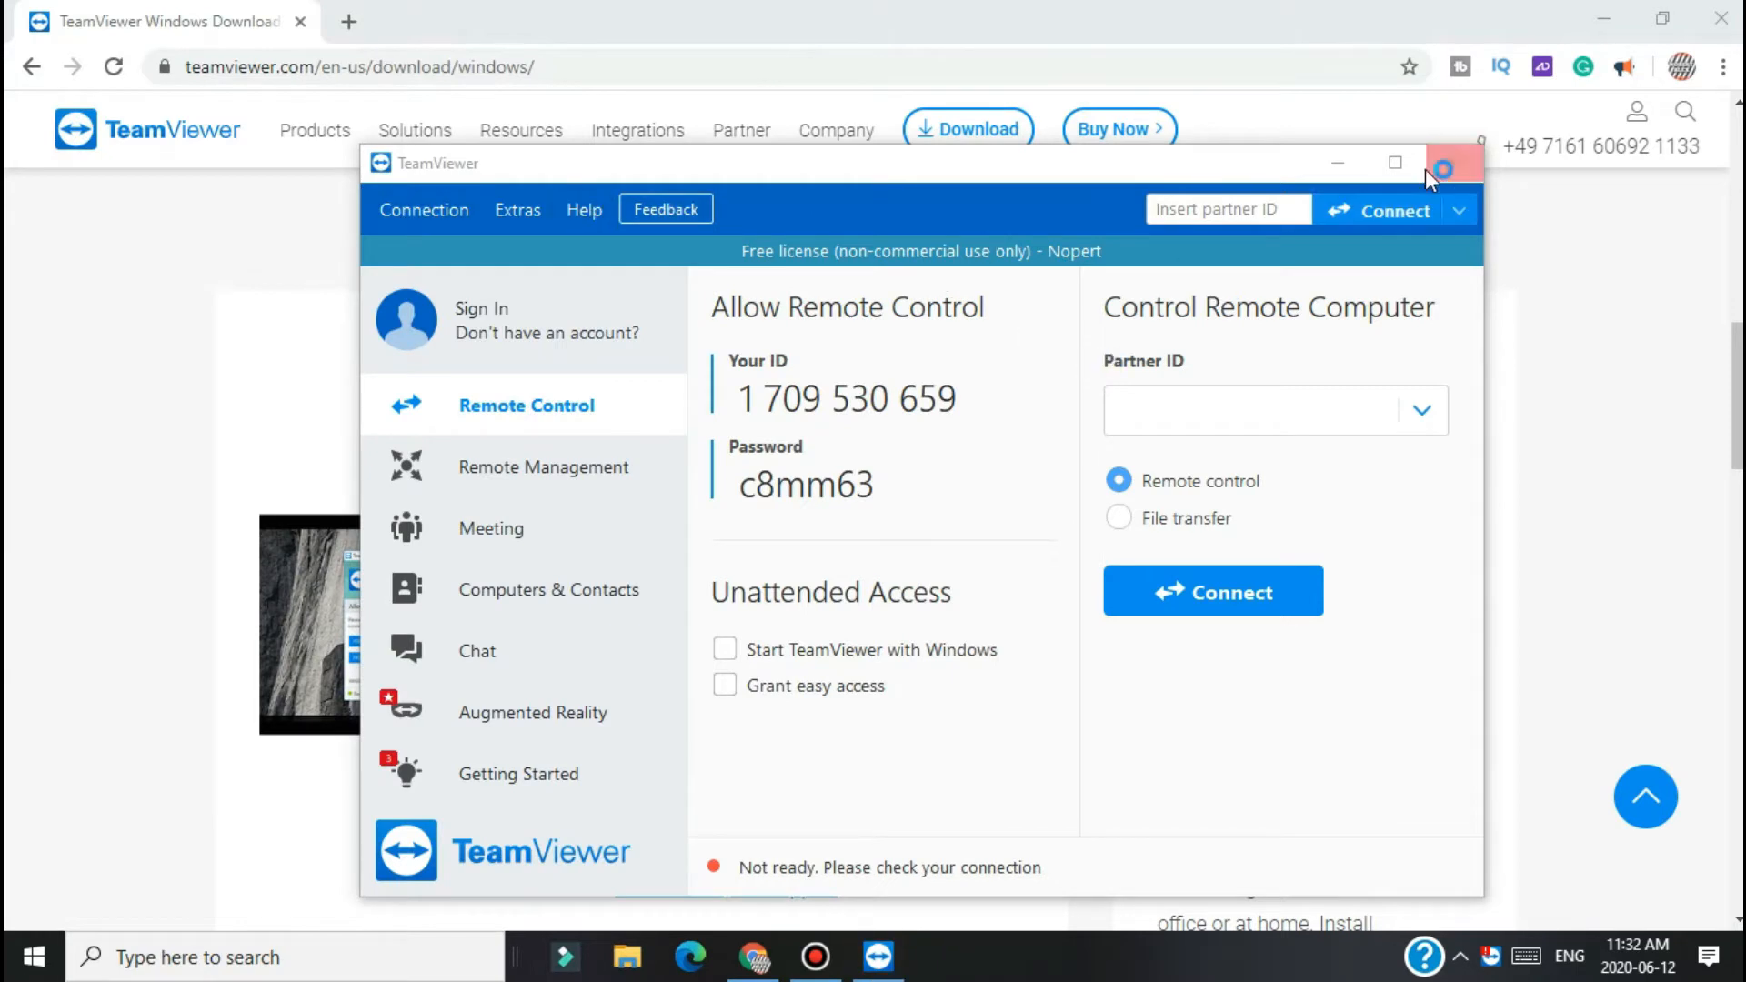
left_click(1395, 162)
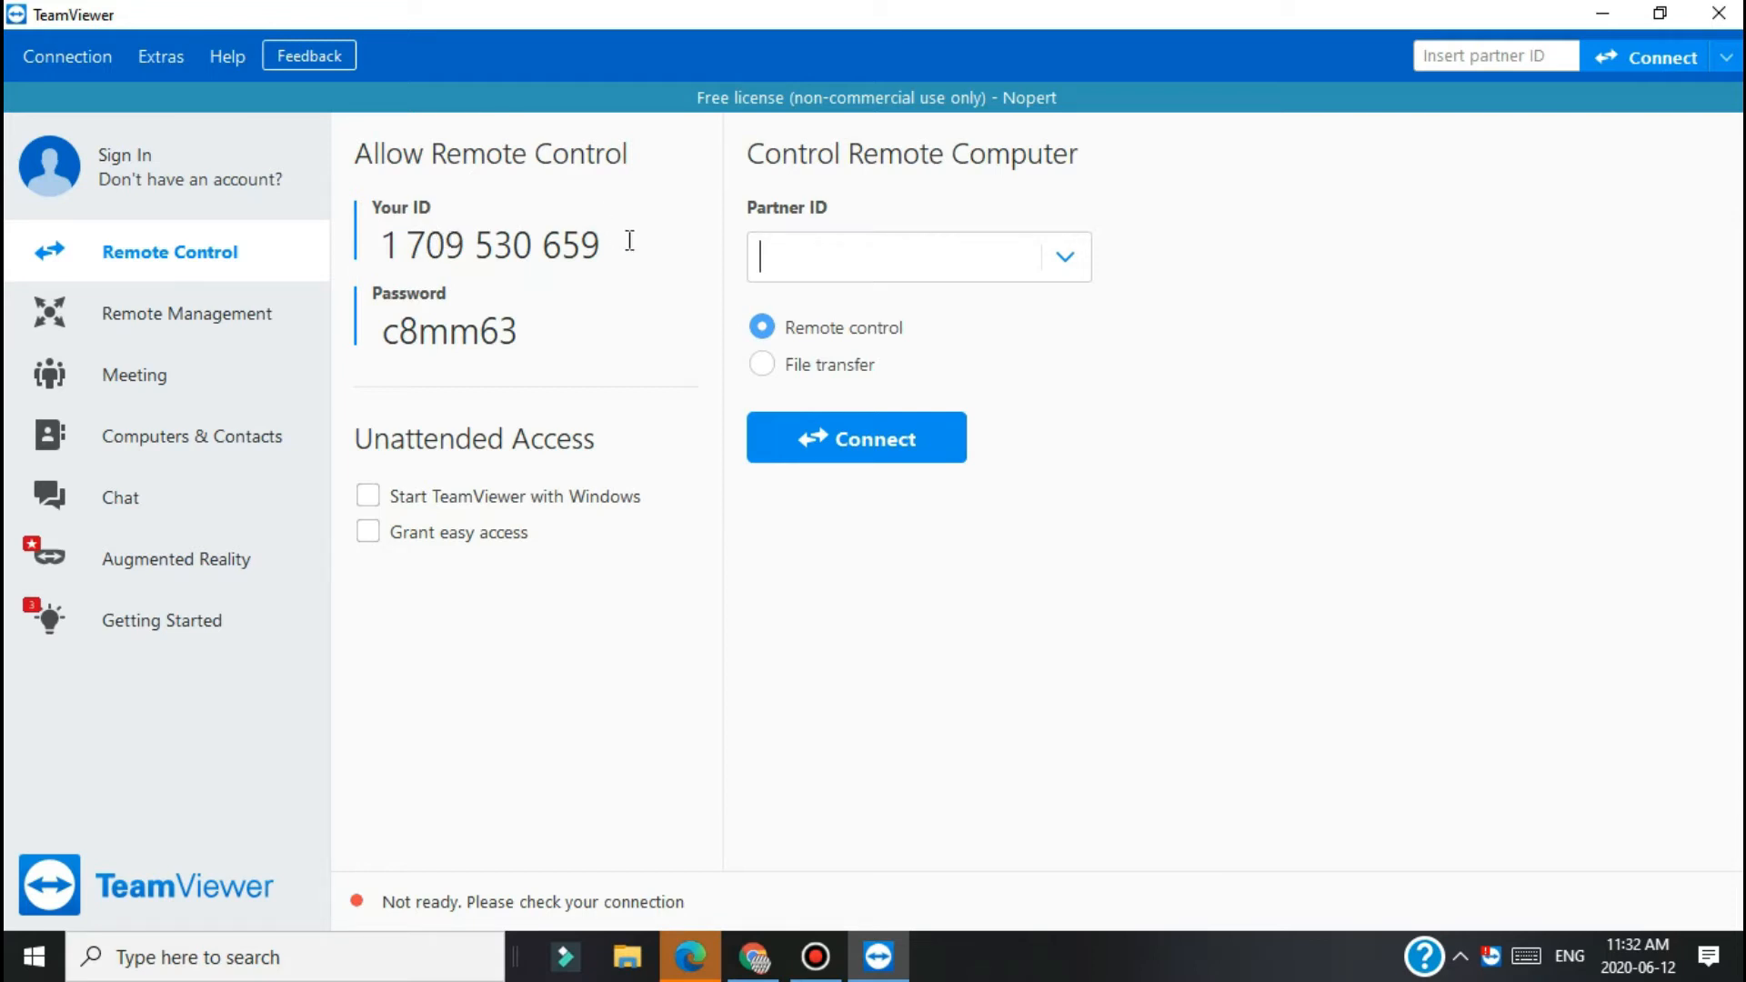
left_click_drag(624, 242, 350, 244)
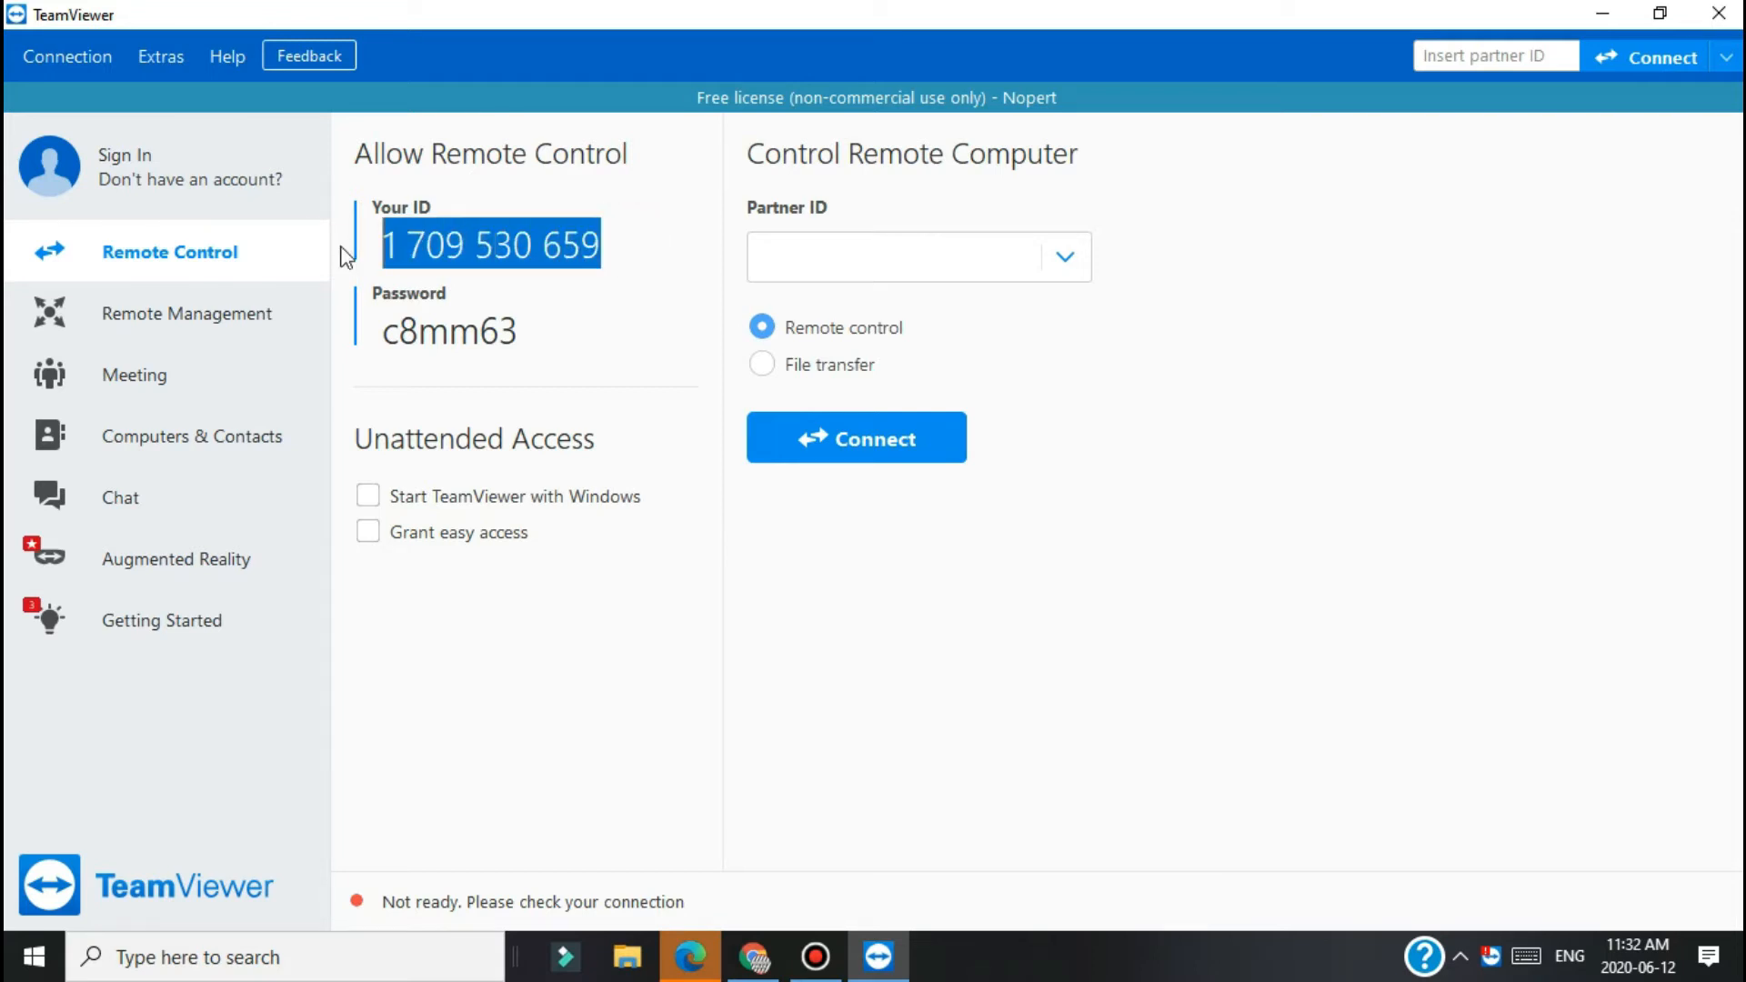
mouse_move(514, 320)
left_mouse_down()
mouse_move(476, 328)
mouse_move(511, 330)
left_mouse_up()
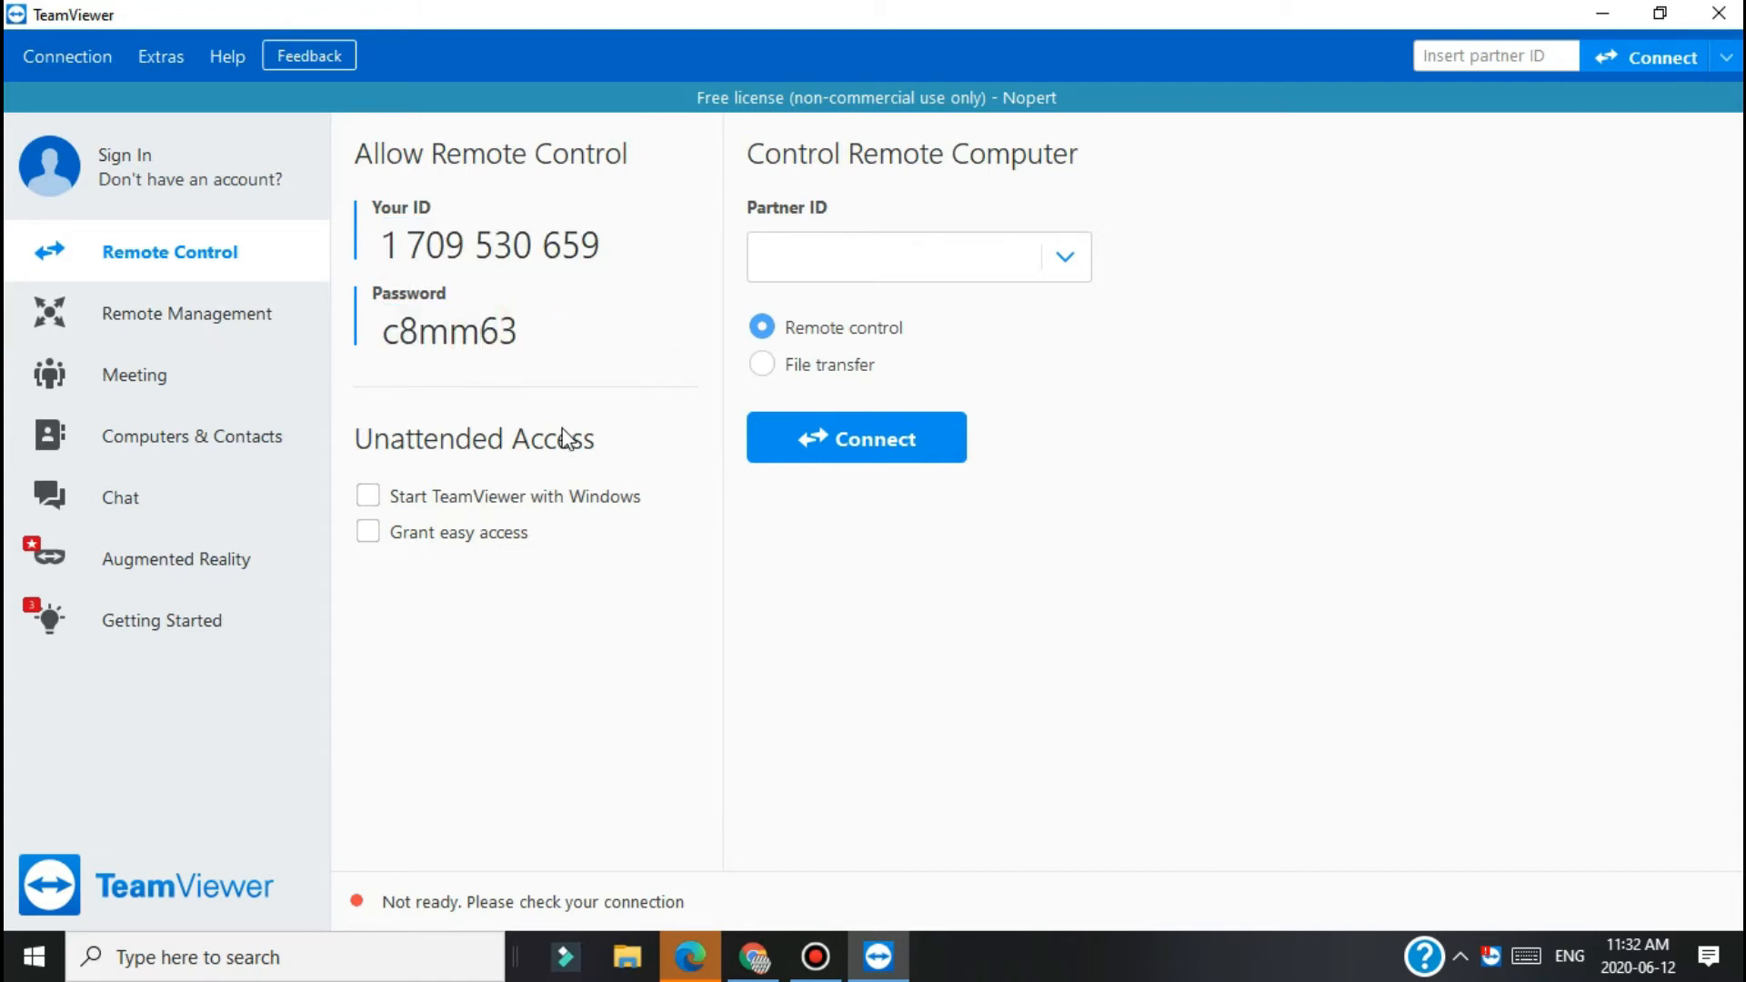
Step: Browse the Remote Management, Meeting, Computers & Contacts and Chat sections
left_click(237, 327)
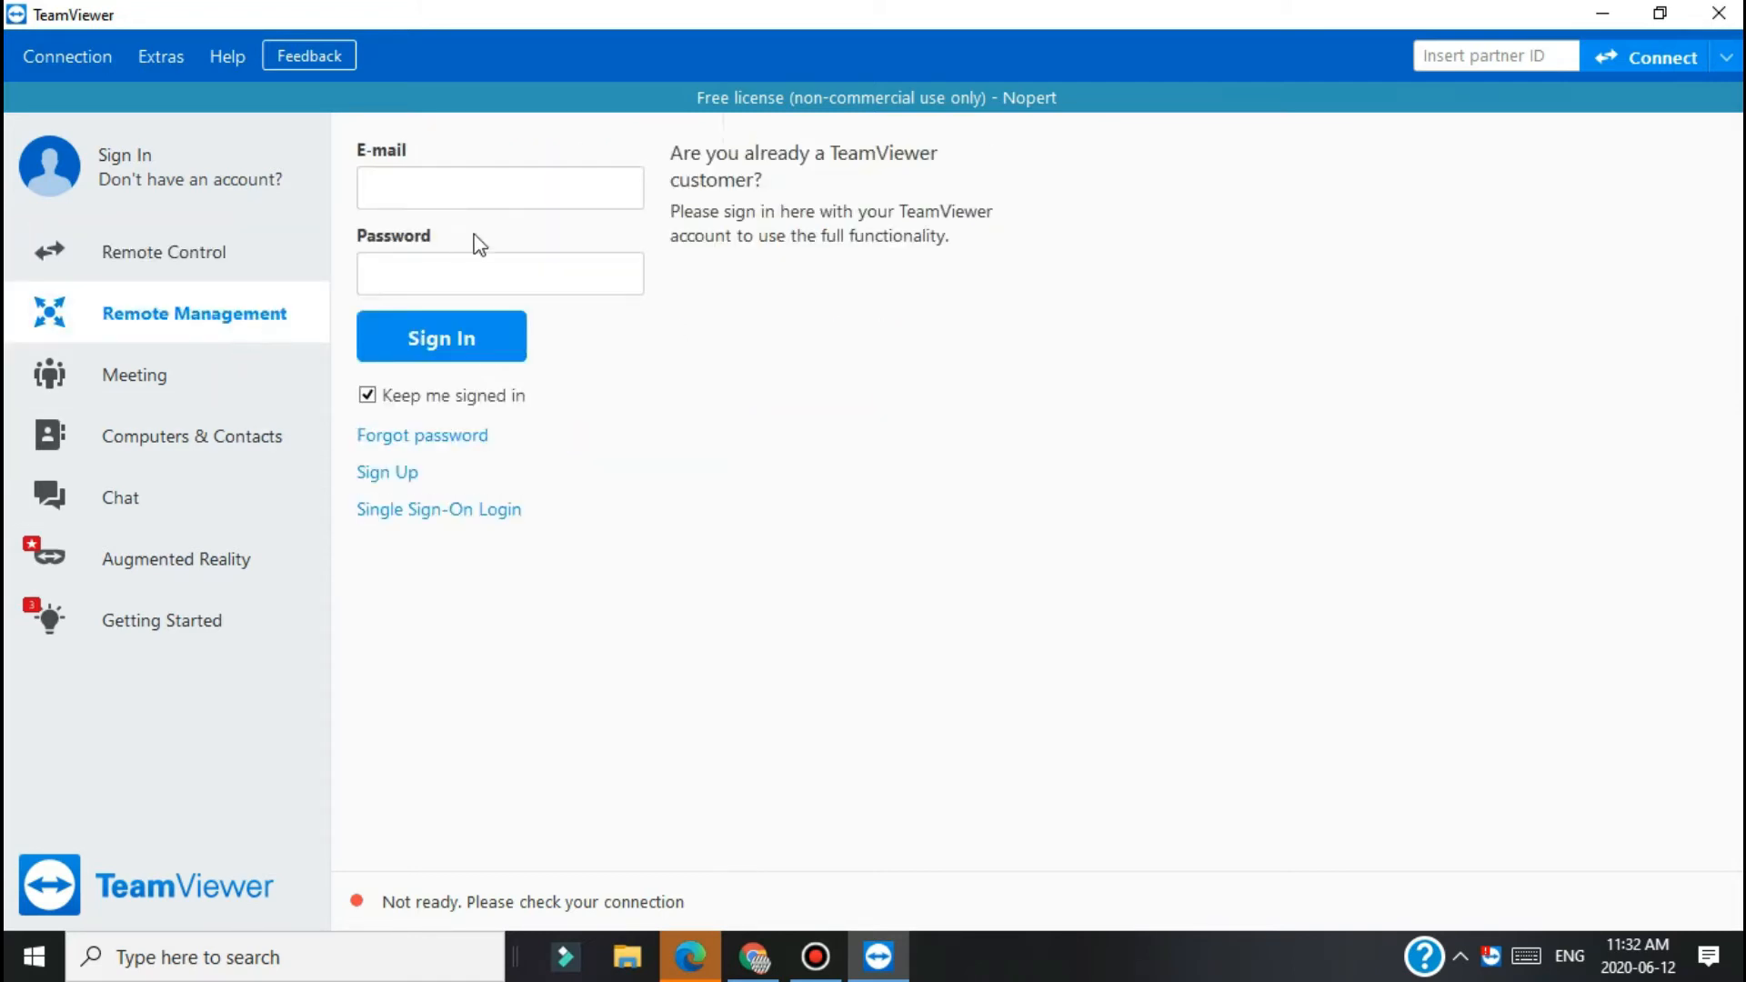
left_click(210, 380)
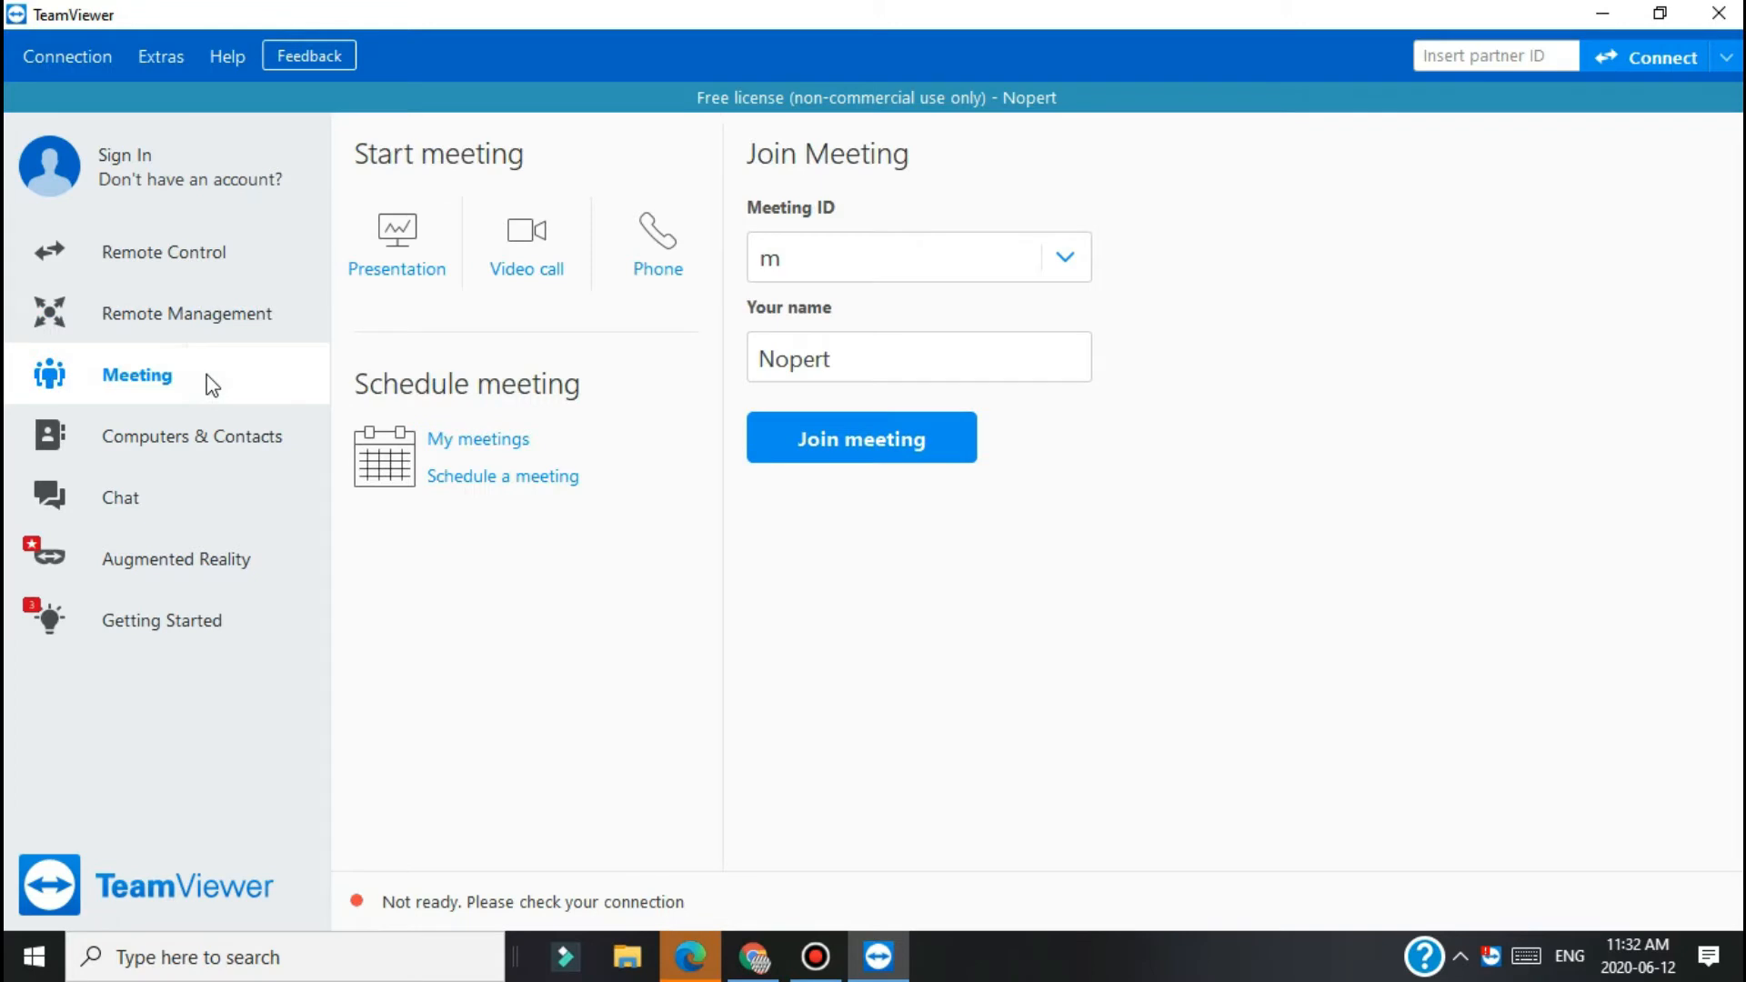
left_click(234, 429)
left_click(241, 505)
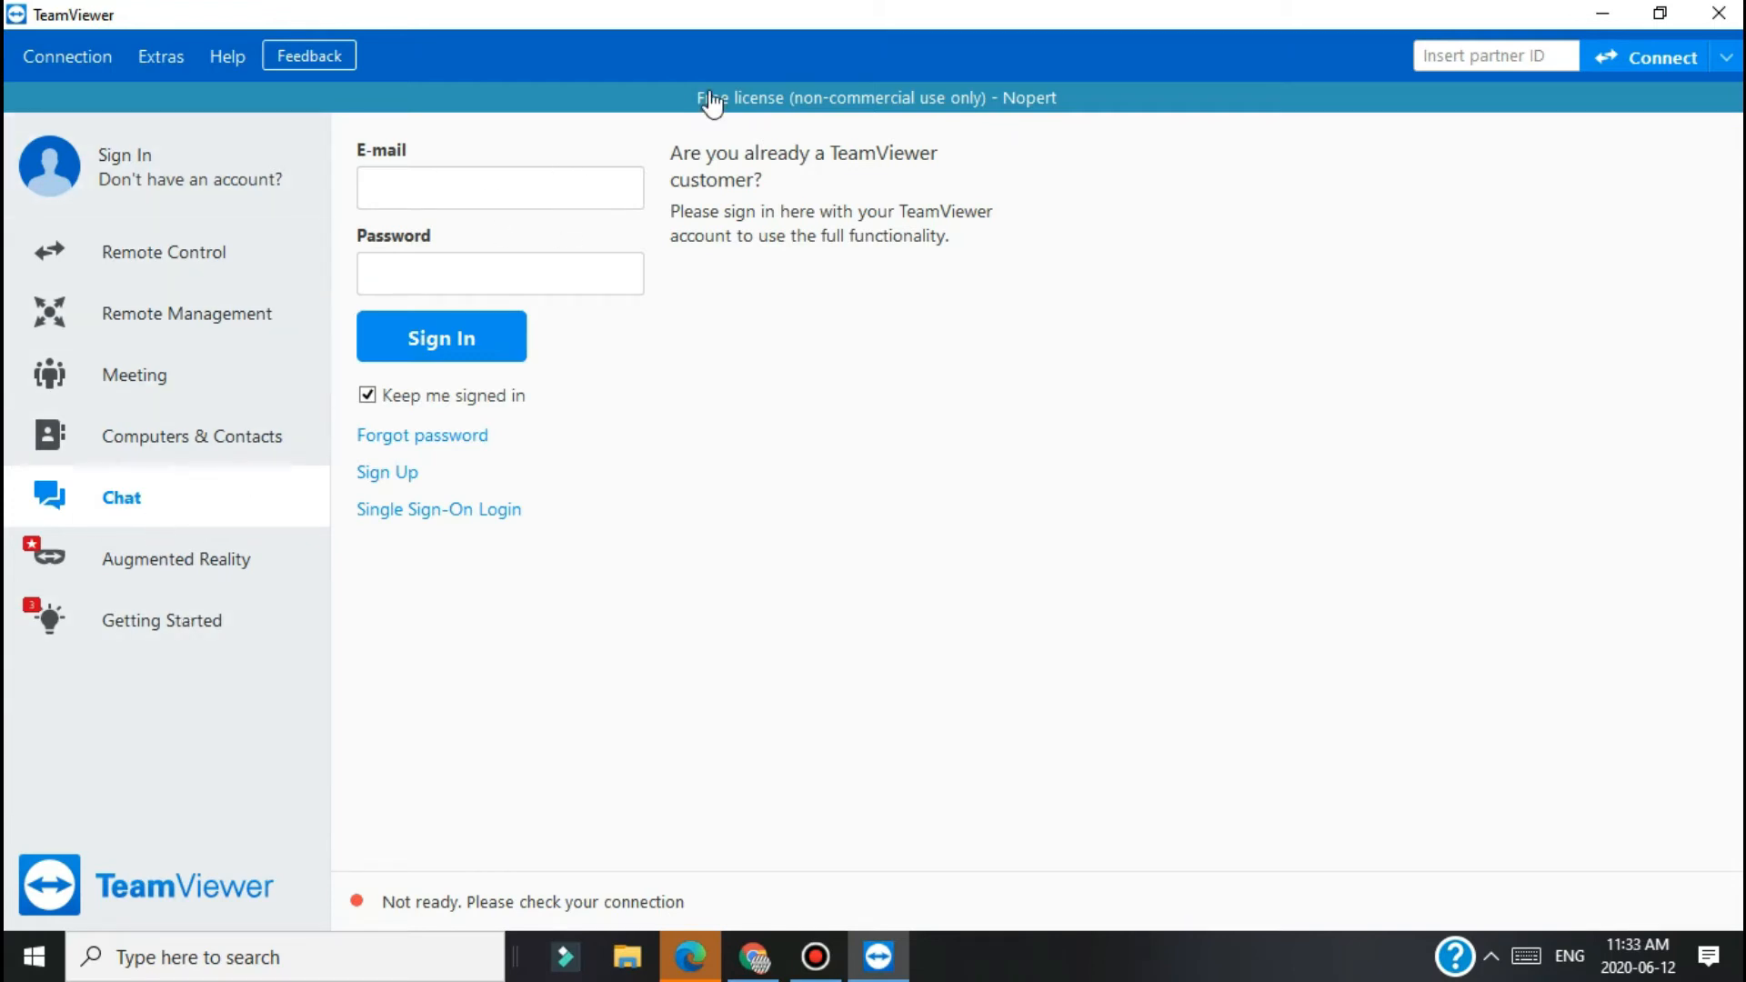
left_click(1726, 58)
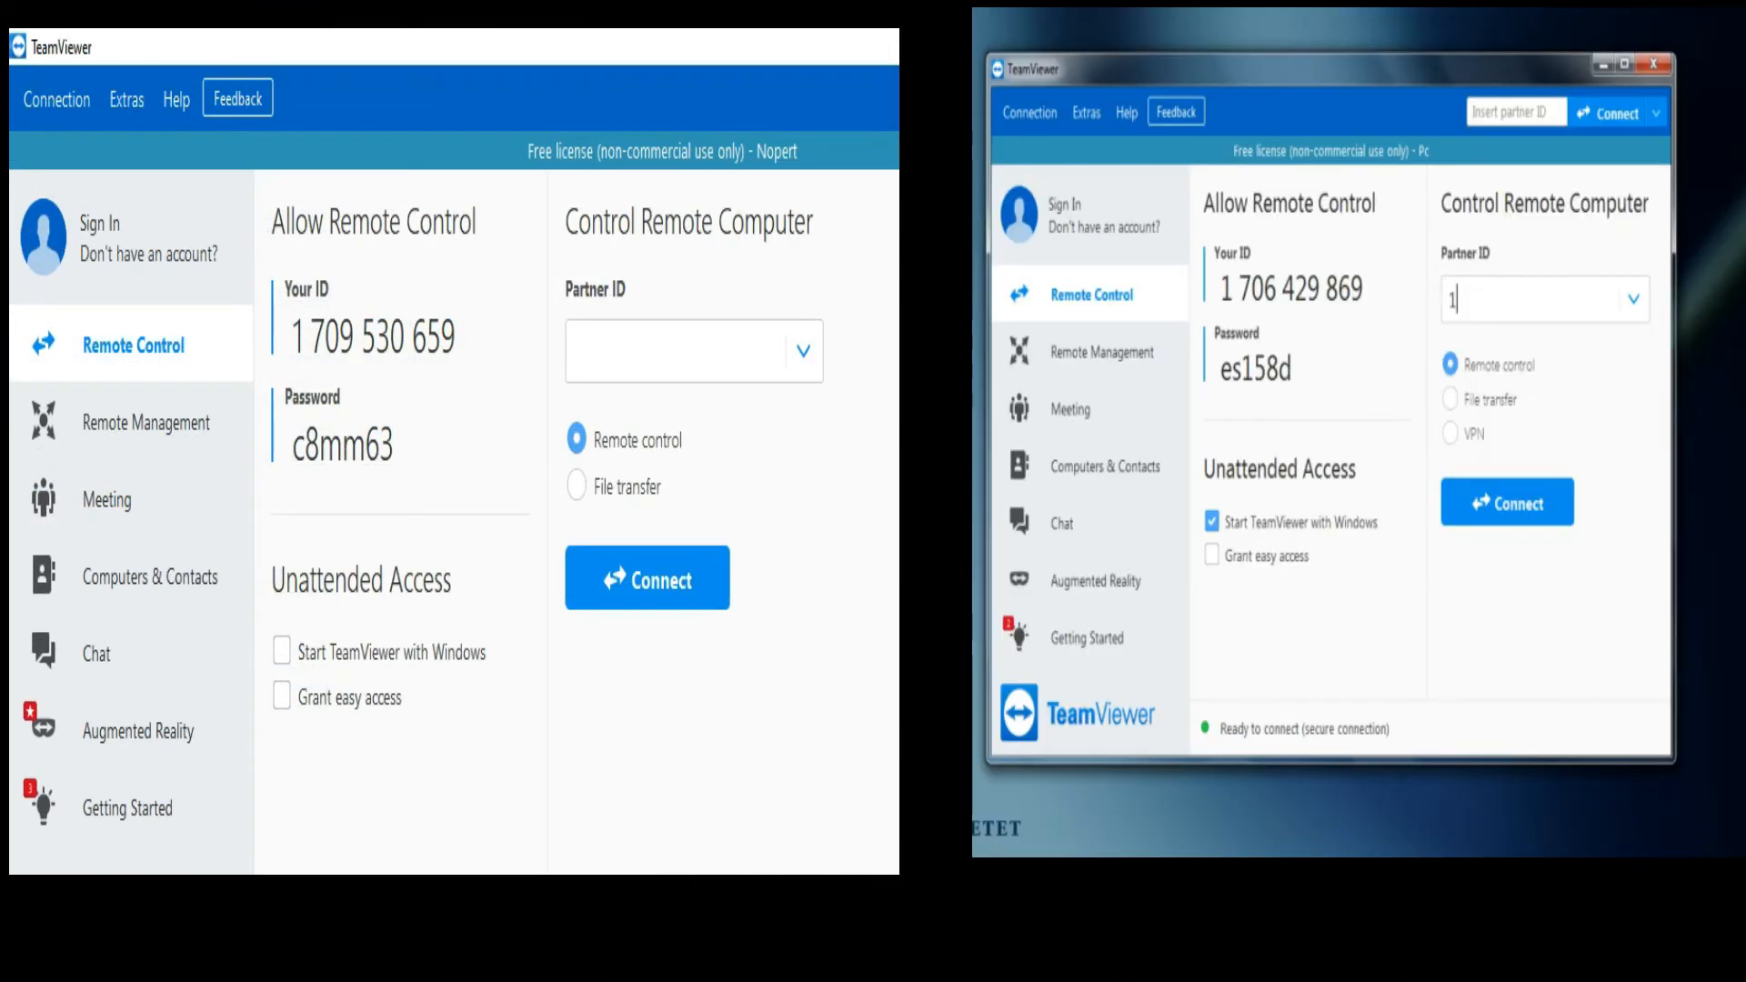
Step: Enter PC 1's TeamViewer ID as the Partner ID and connect
type("1709530")
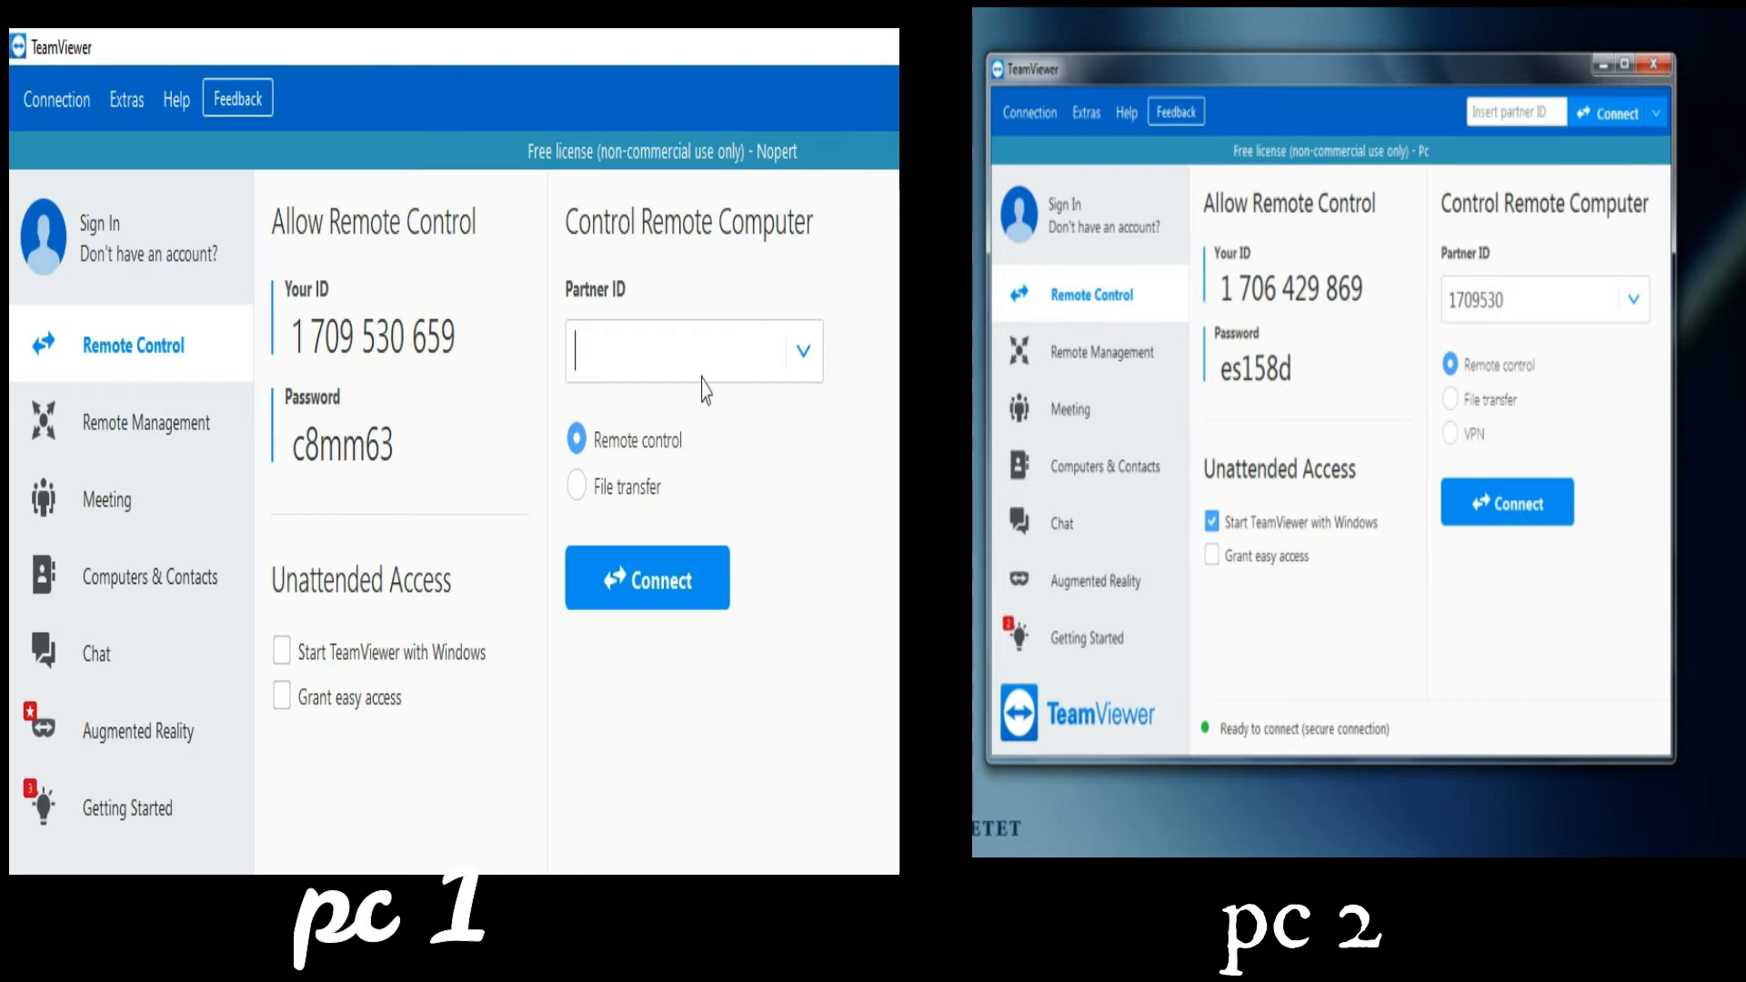
left_click(665, 355)
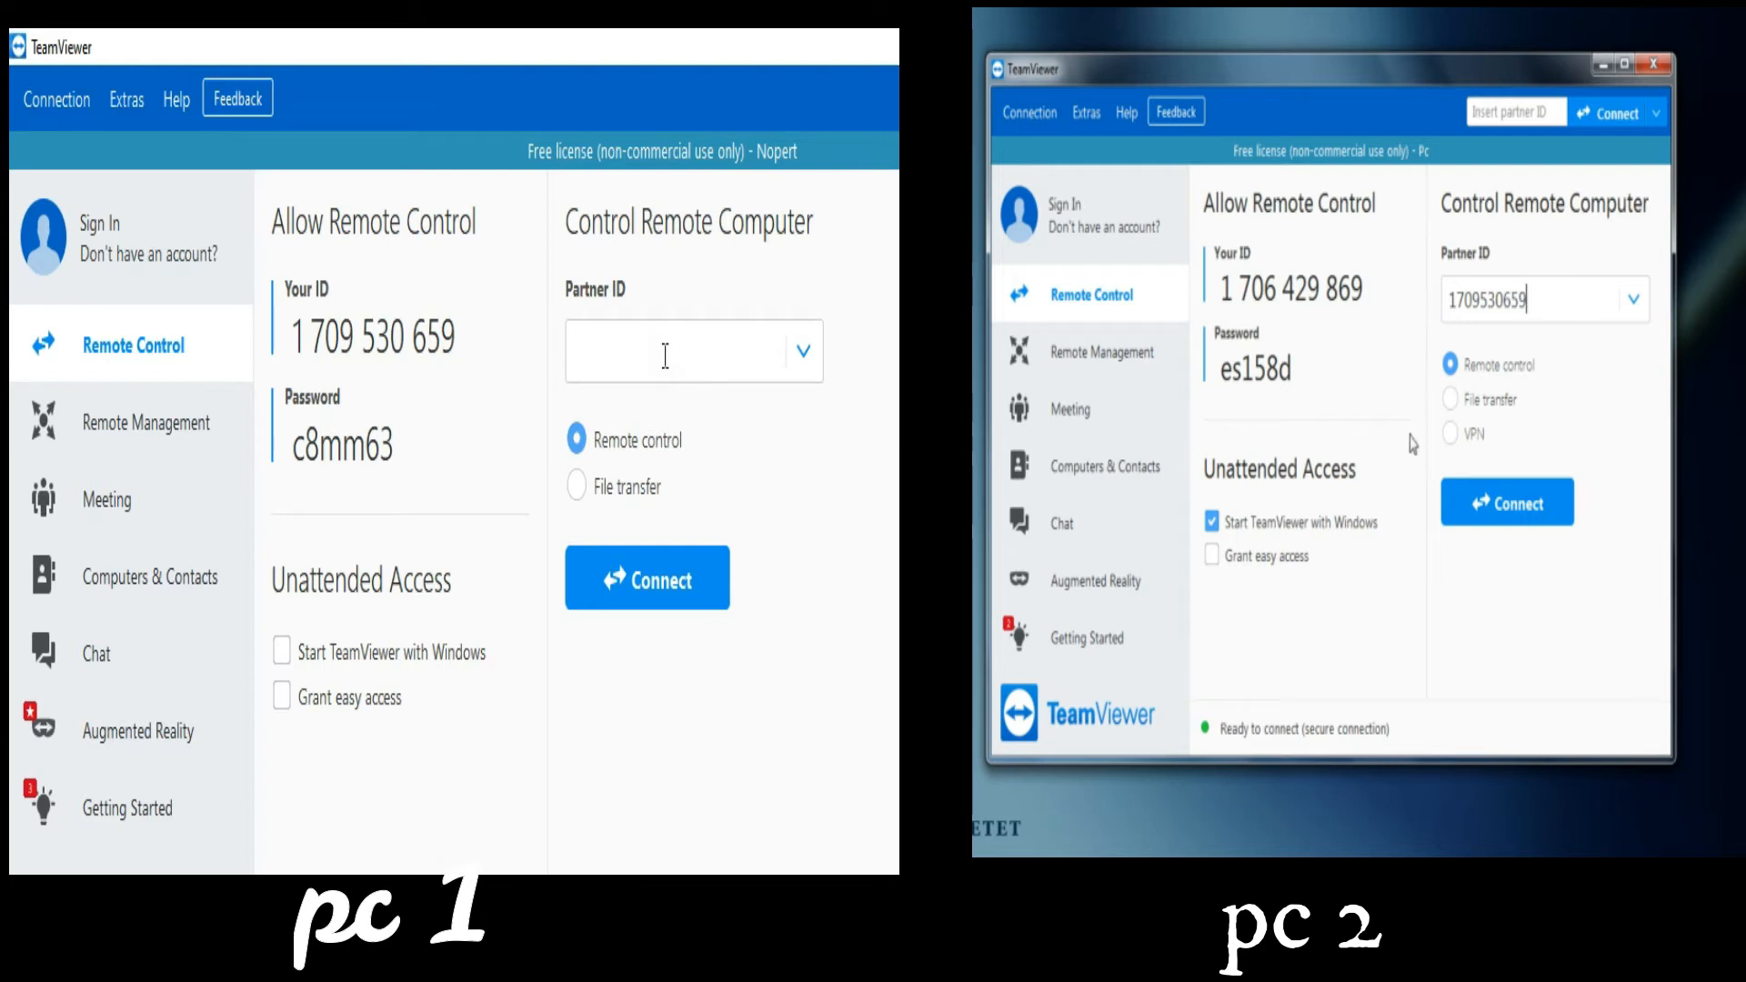
left_click(1474, 500)
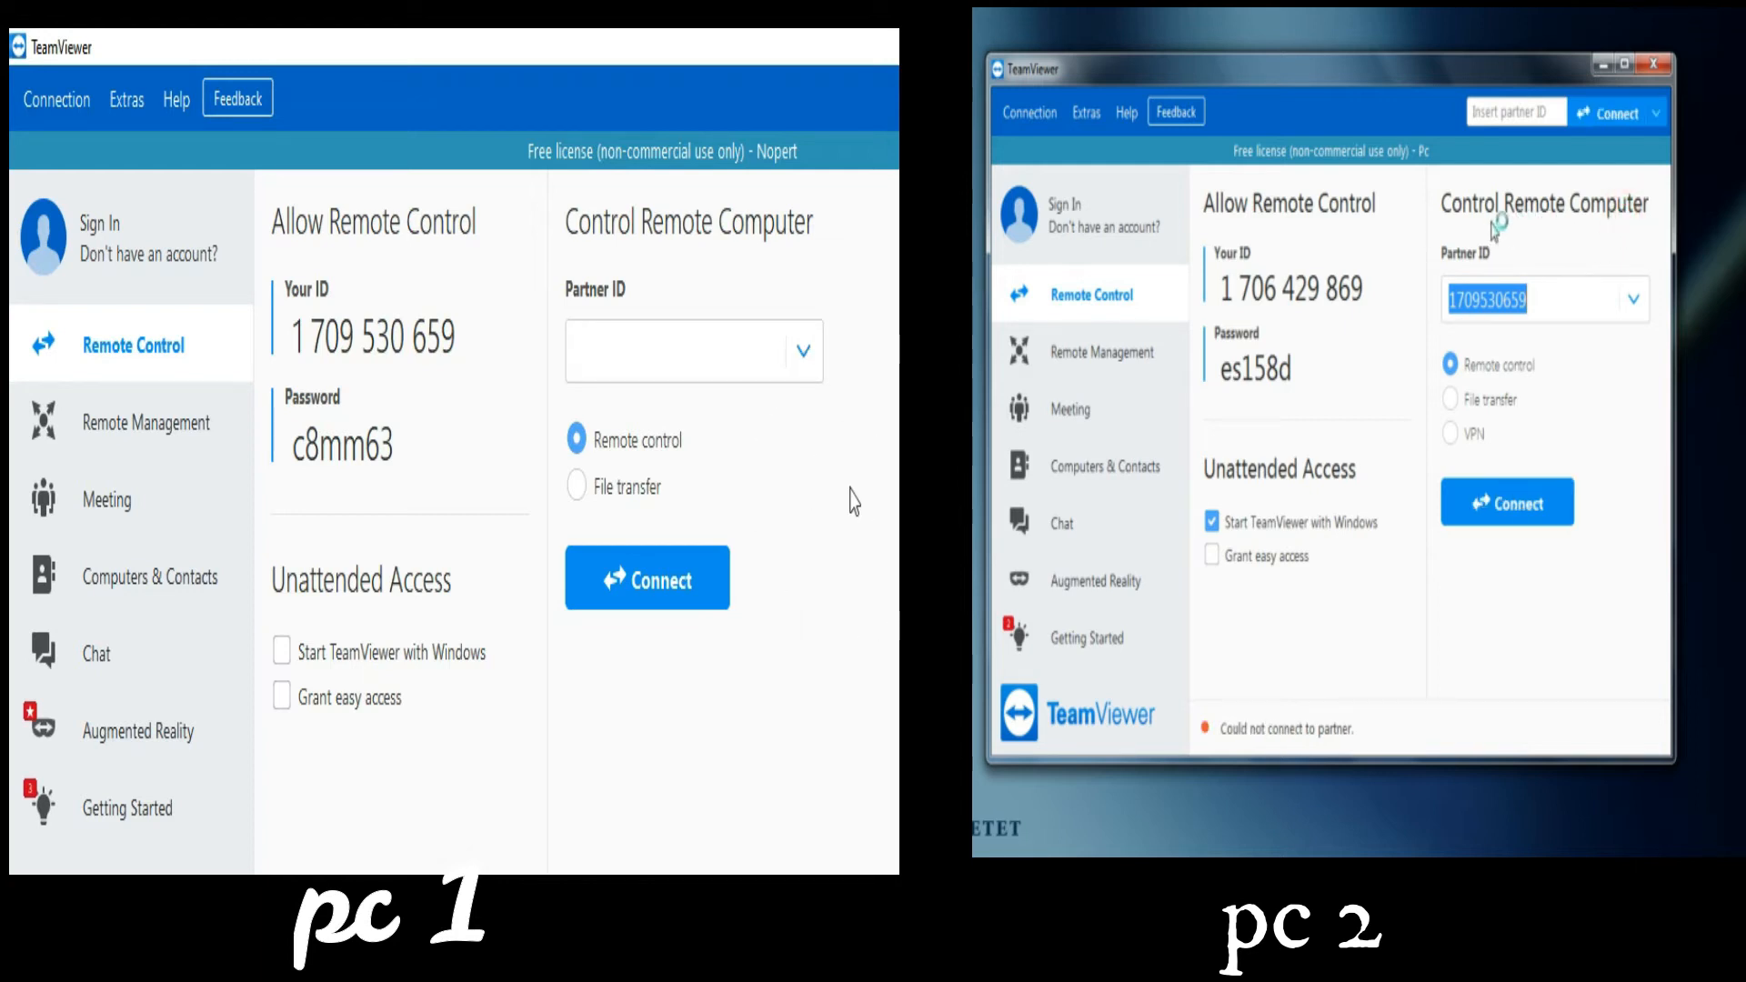
Step: Retry the connection and log on with PC 1's session password
left_click(1484, 509)
left_click_drag(394, 445, 296, 445)
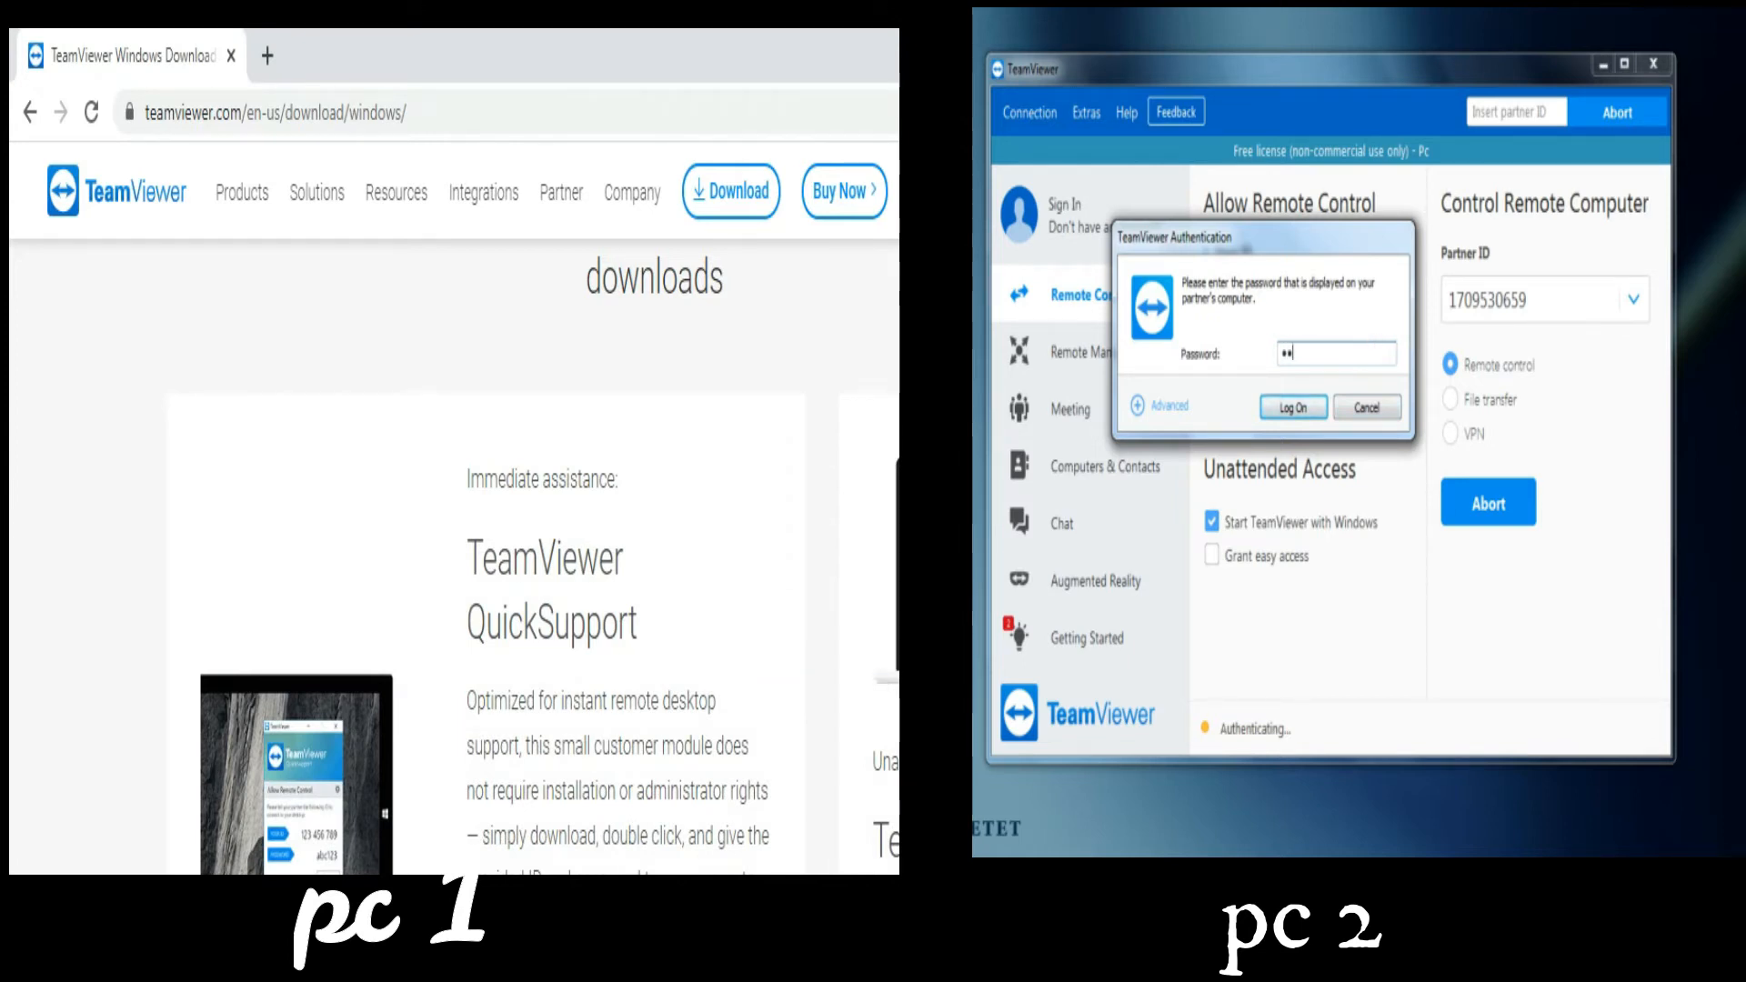
type("***")
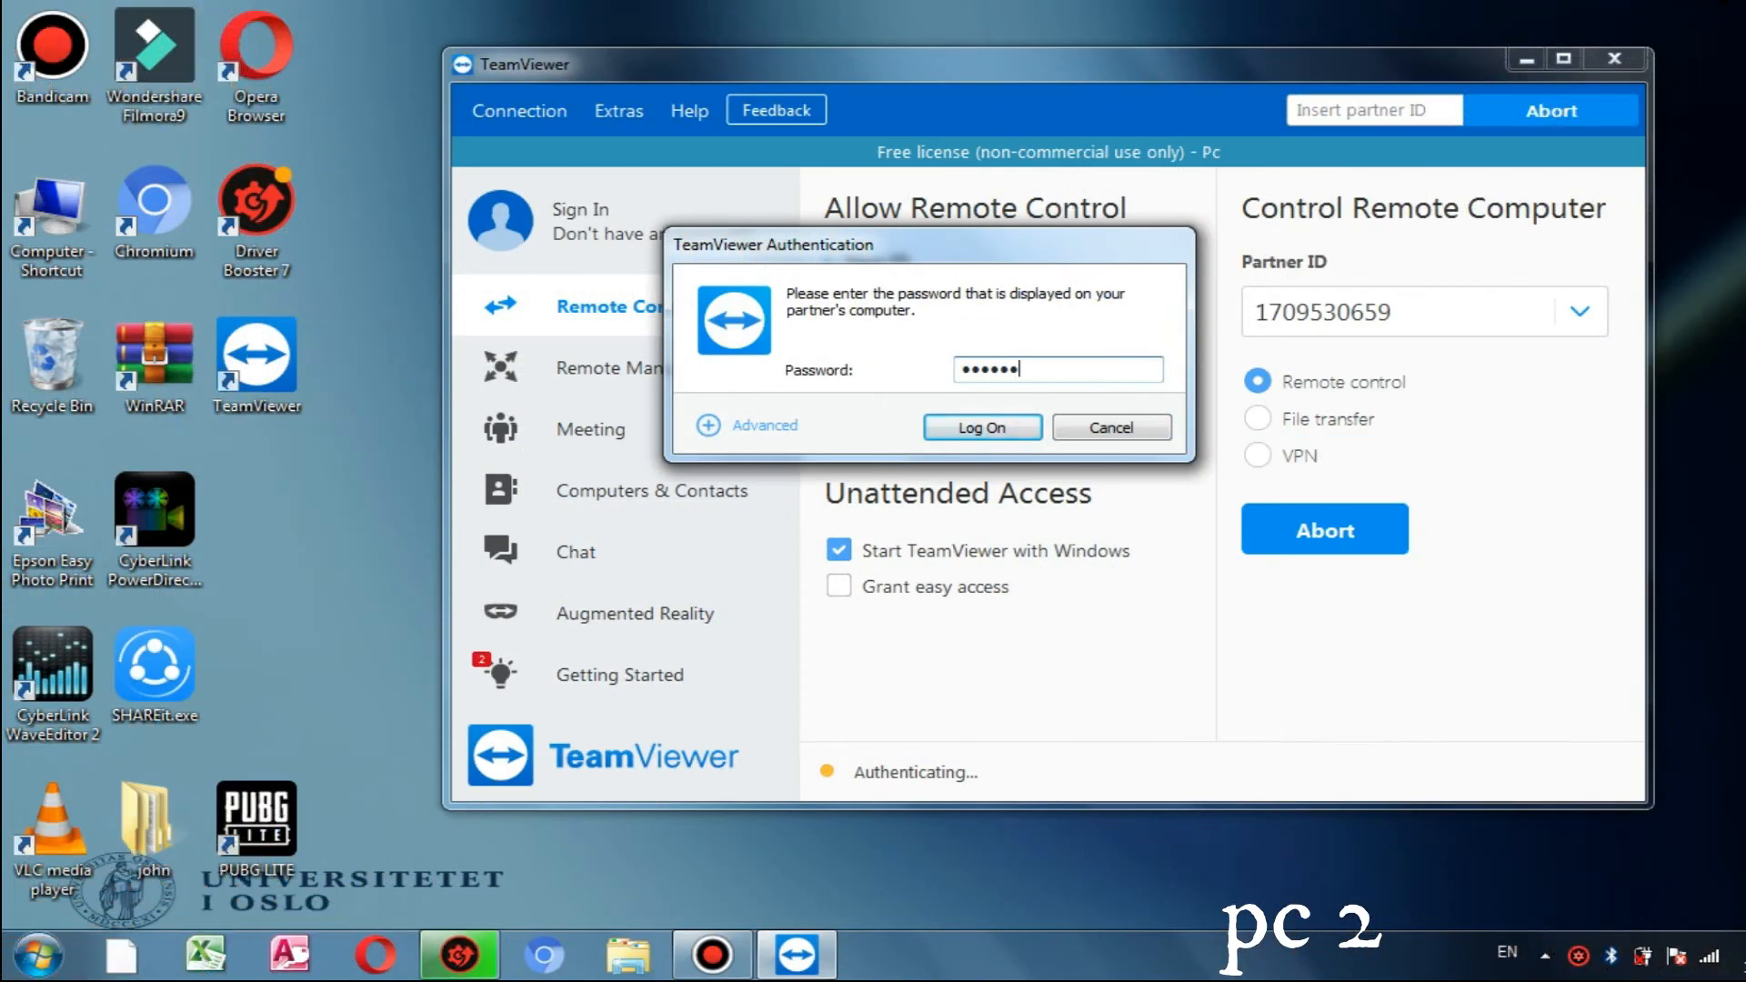
key("Return")
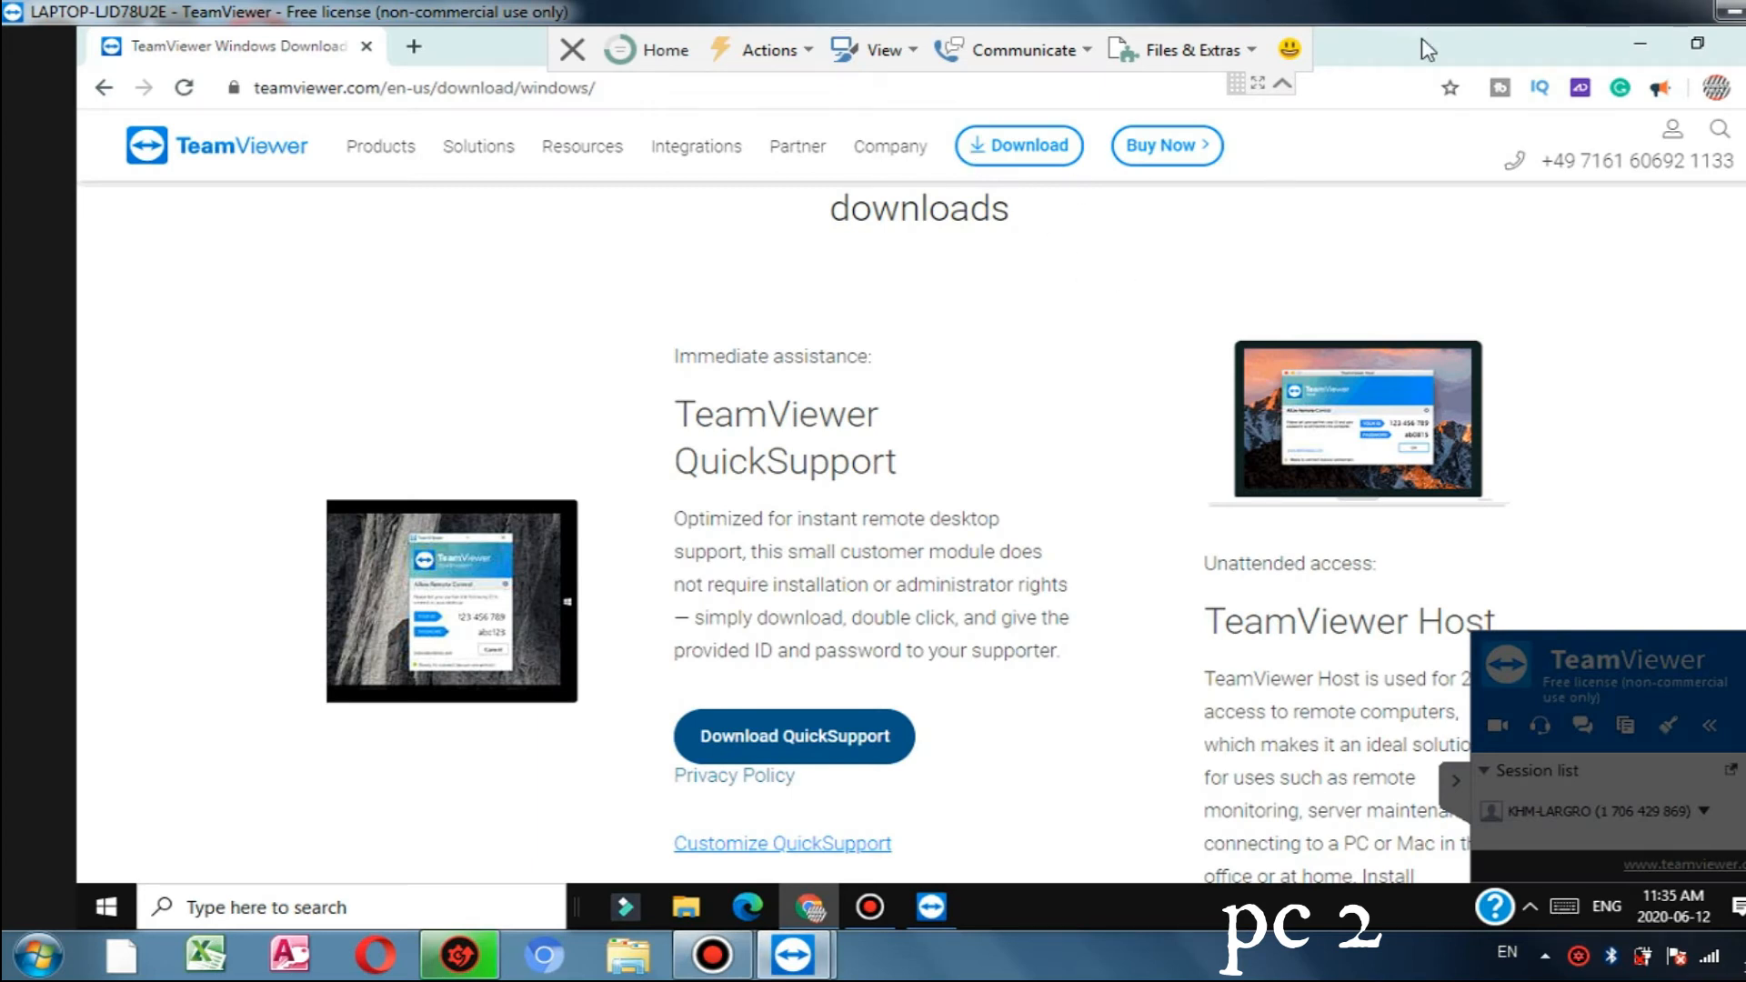
Step: Minimize the remote Chrome window and bring the session window back to full screen
left_click(1699, 45)
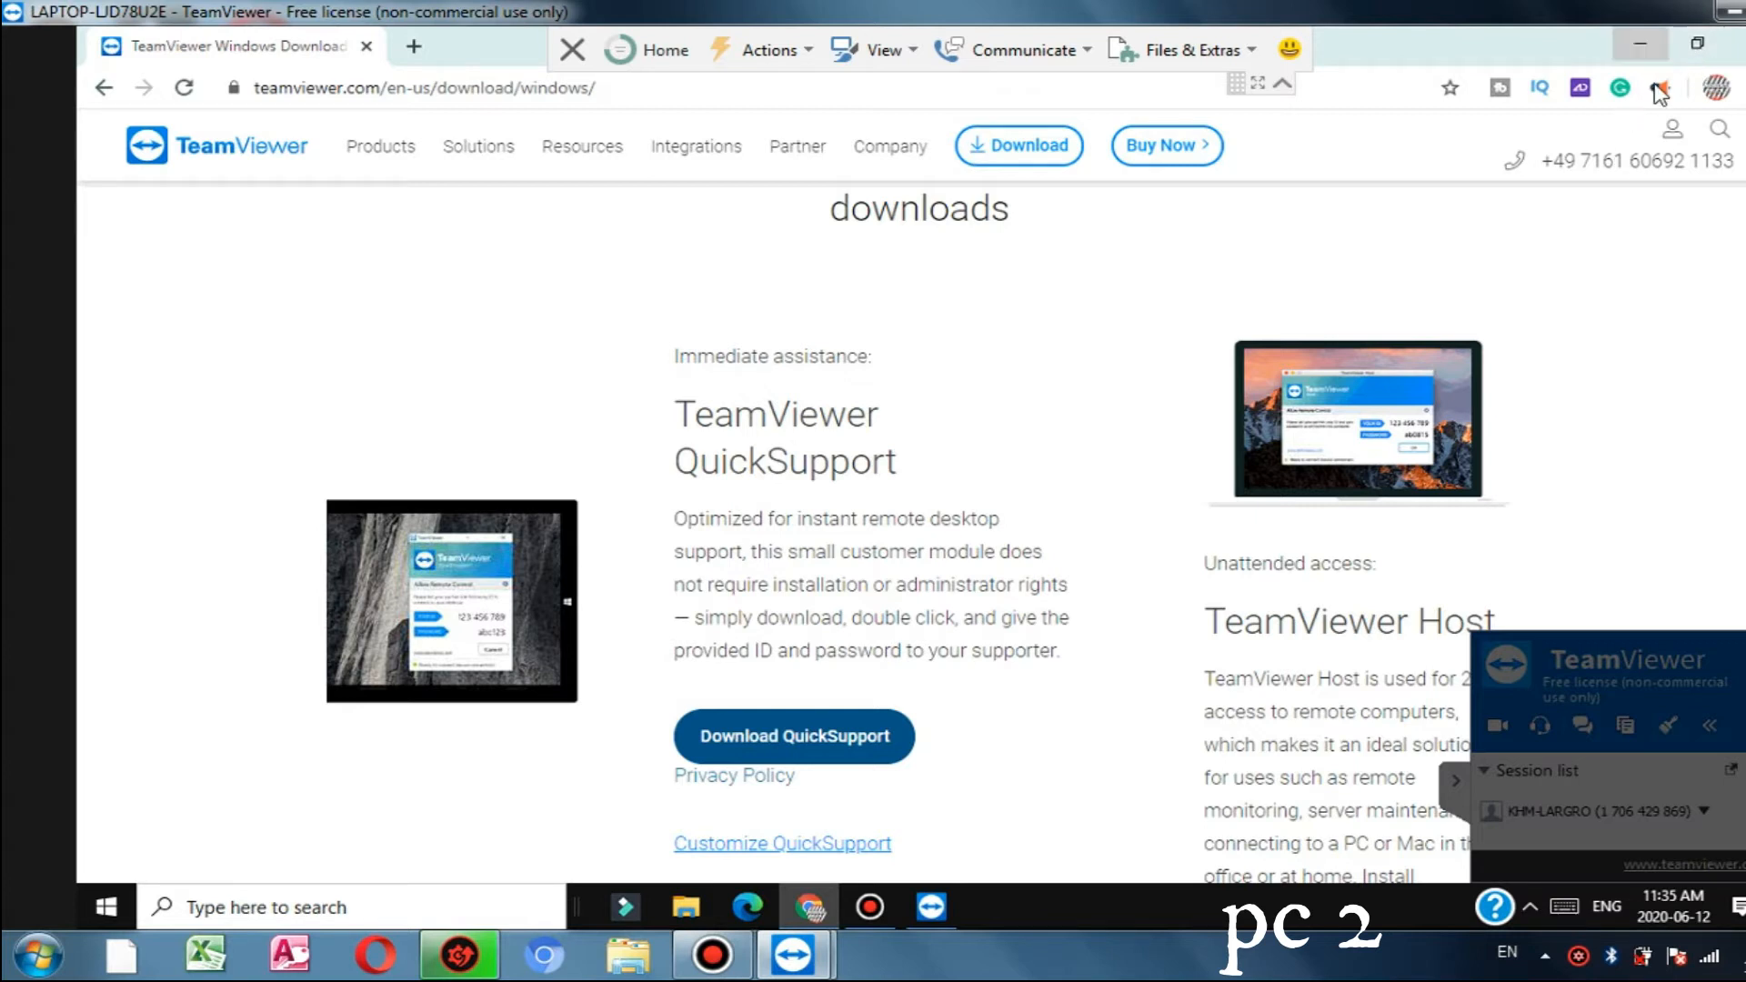
left_click(1698, 57)
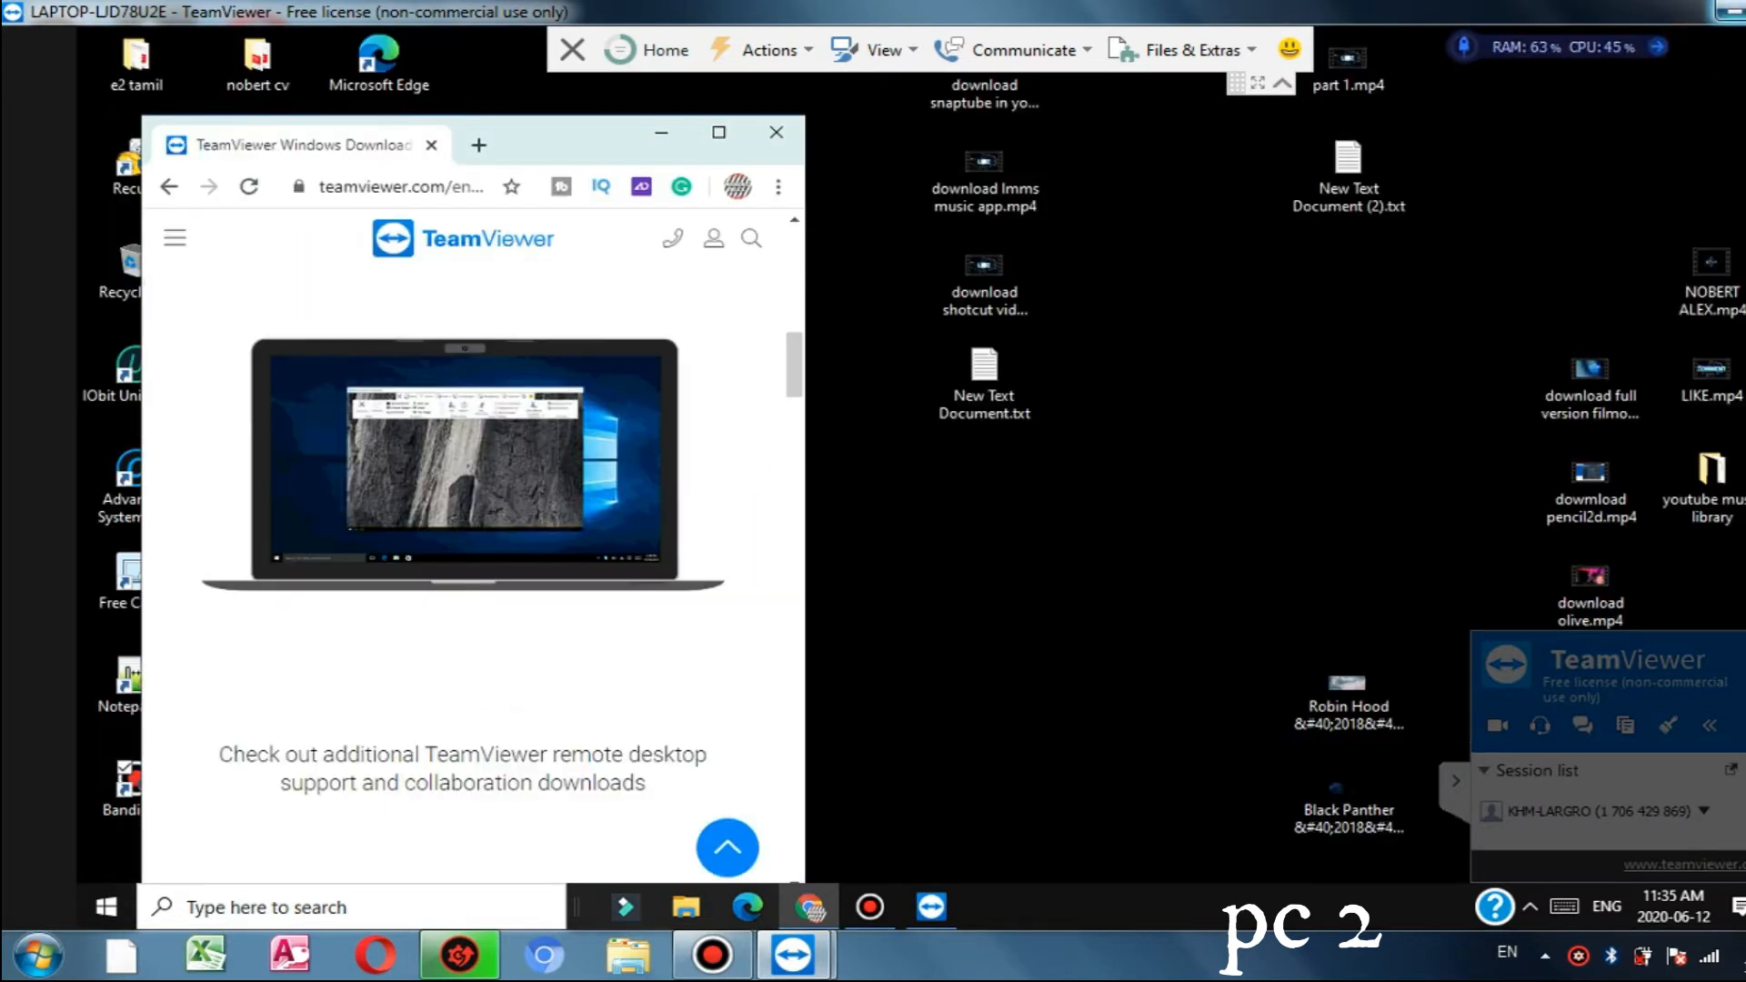
left_click_drag(1355, 11, 1212, 173)
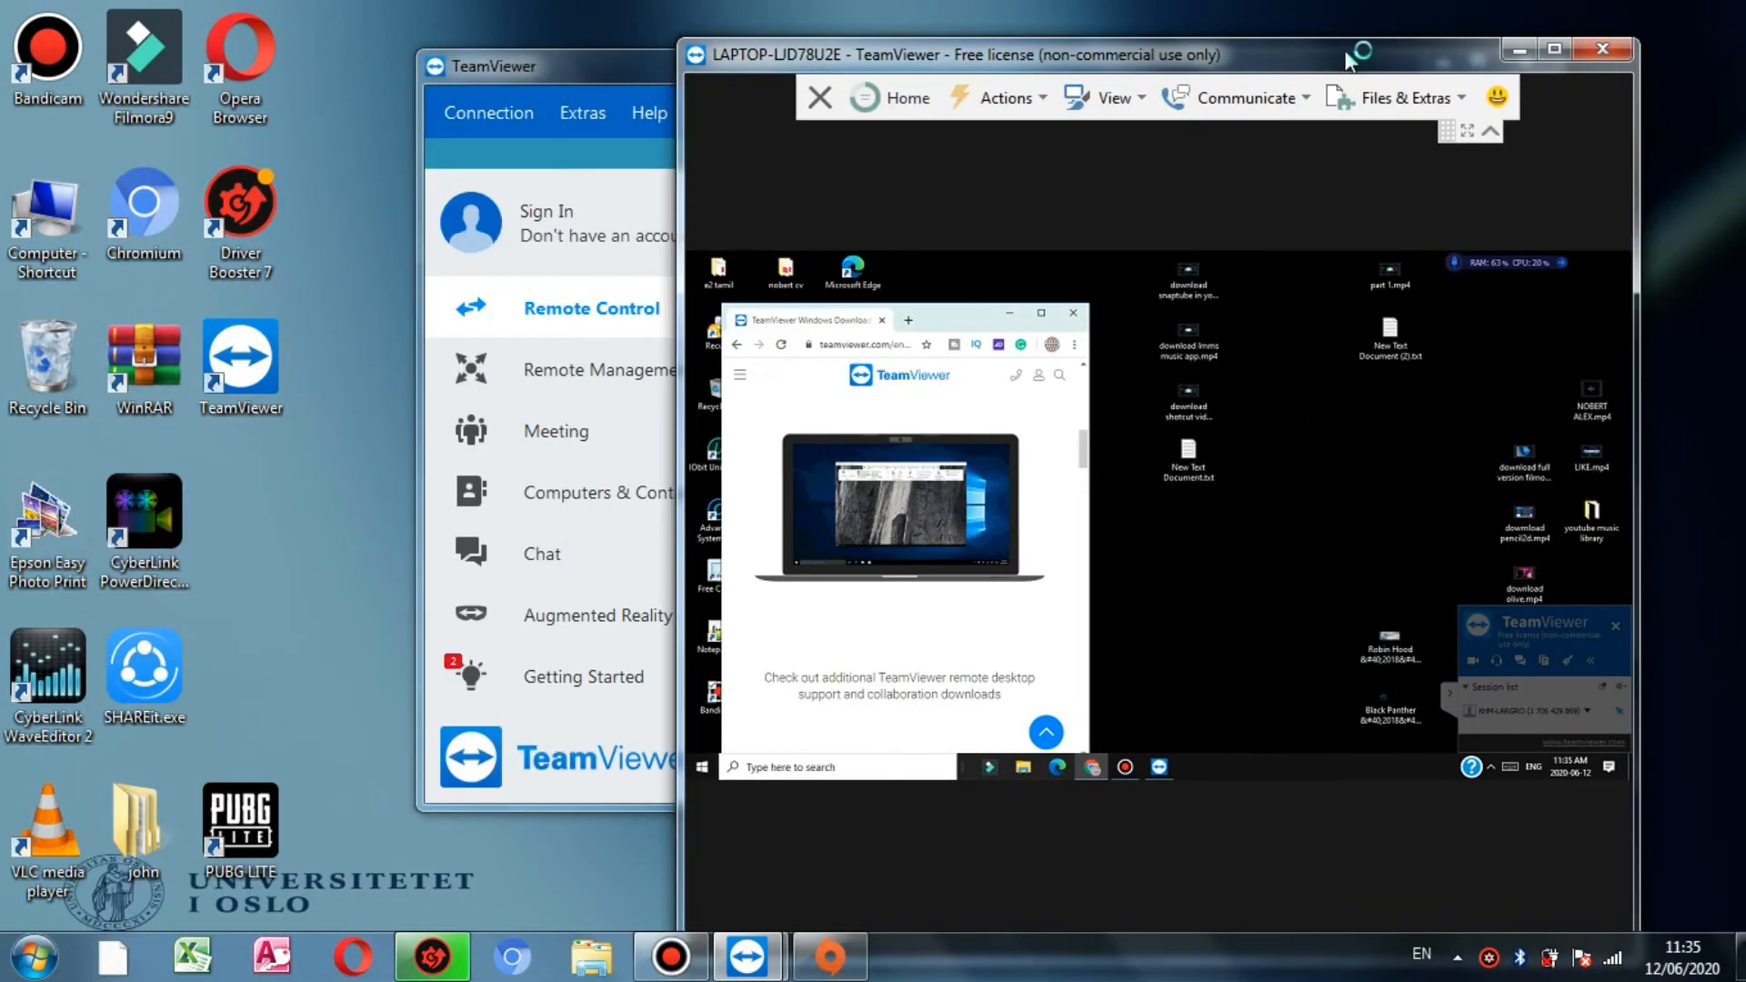
mouse_move(1346, 52)
left_mouse_down()
mouse_move(1338, 3)
mouse_move(1346, 25)
left_mouse_up()
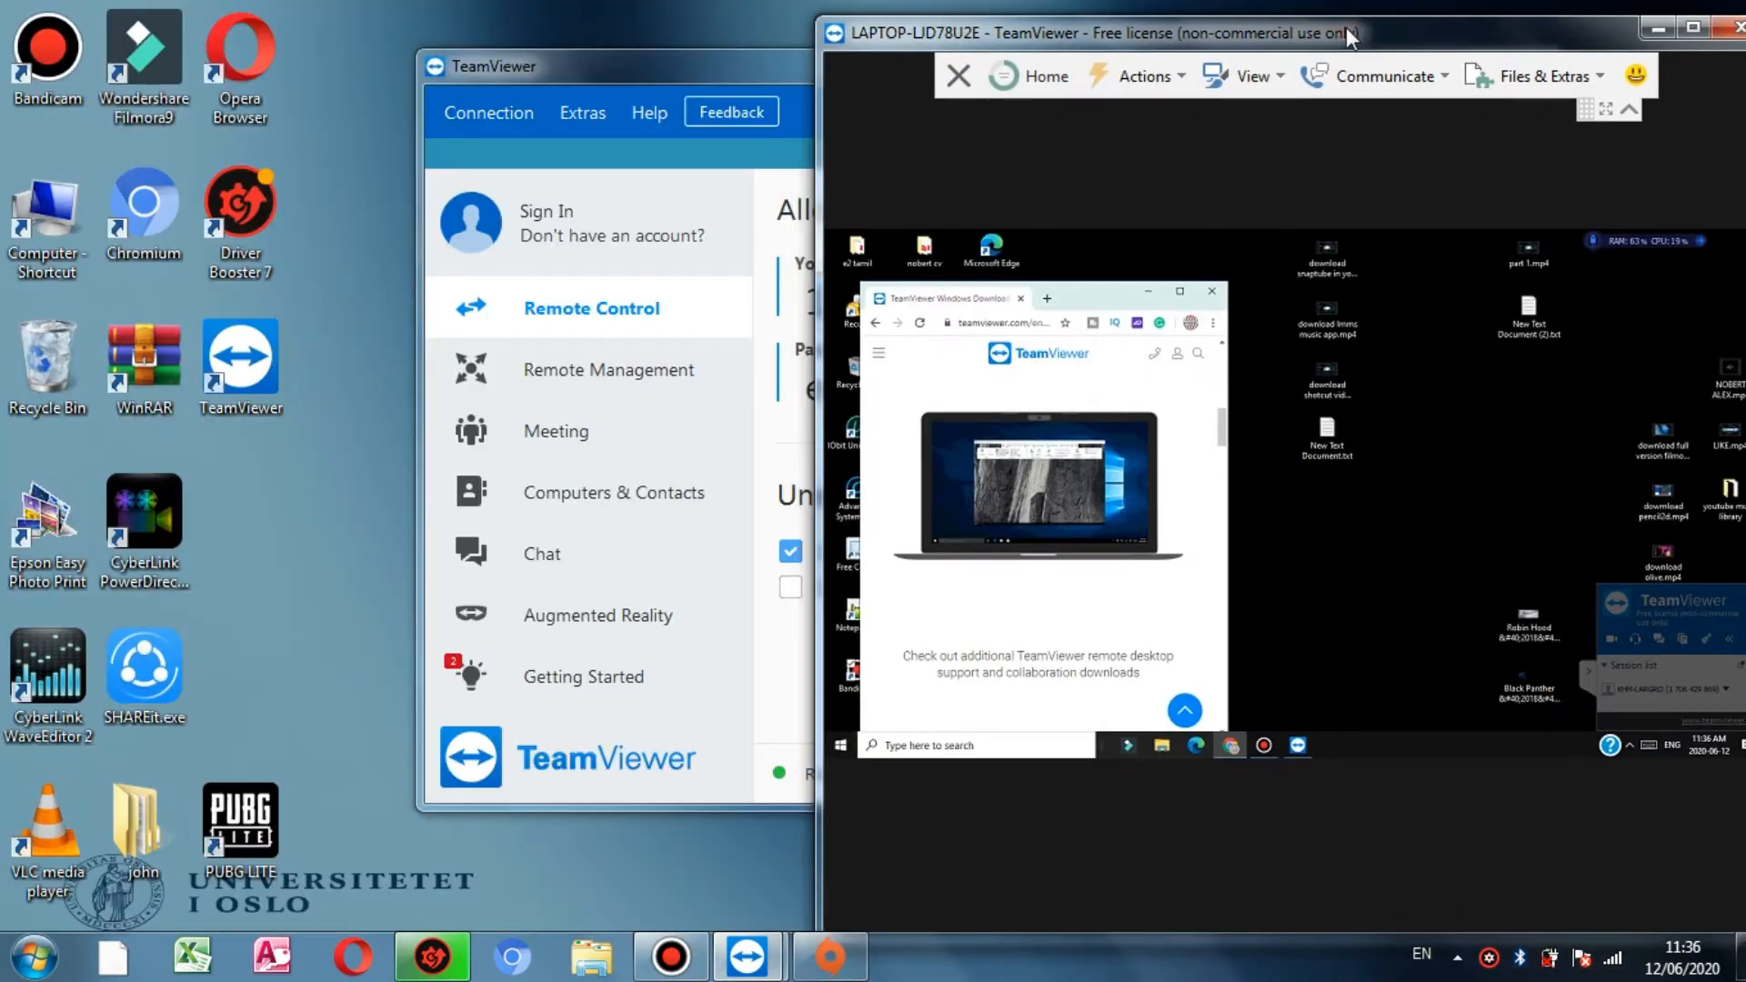
Step: Refresh the remote desktop, minimize its browser, refresh again, and return to local TeamViewer
right_click(1329, 531)
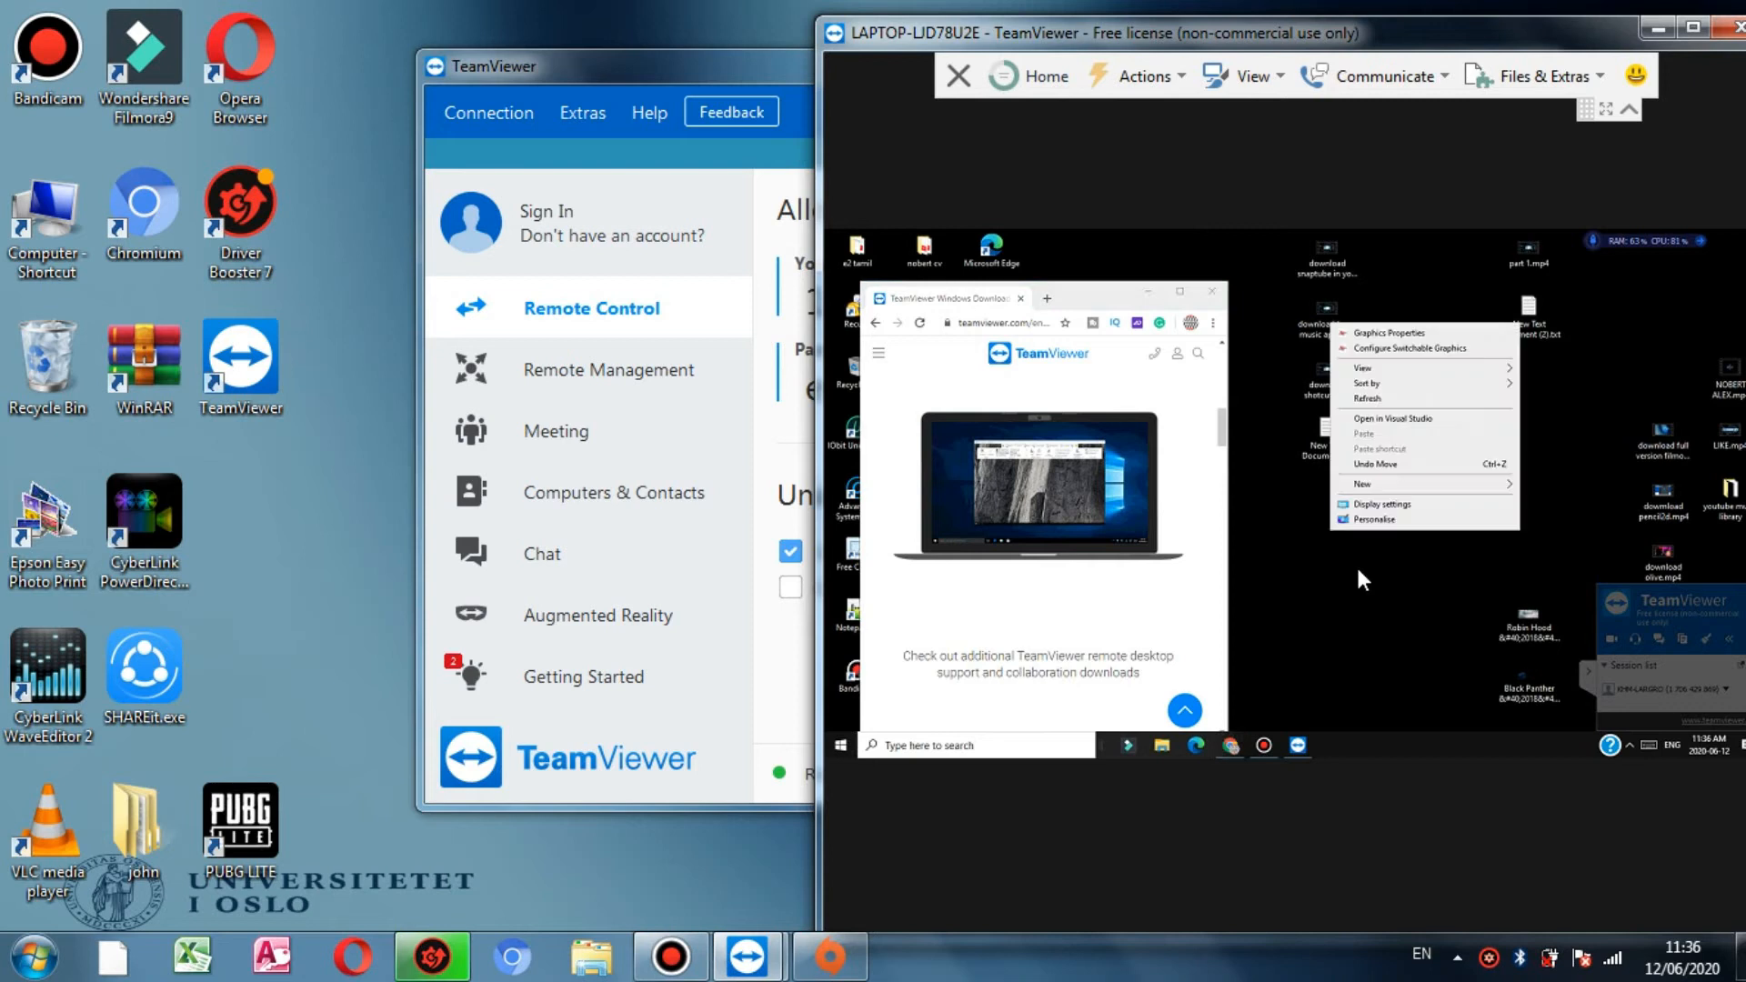
left_click(1363, 398)
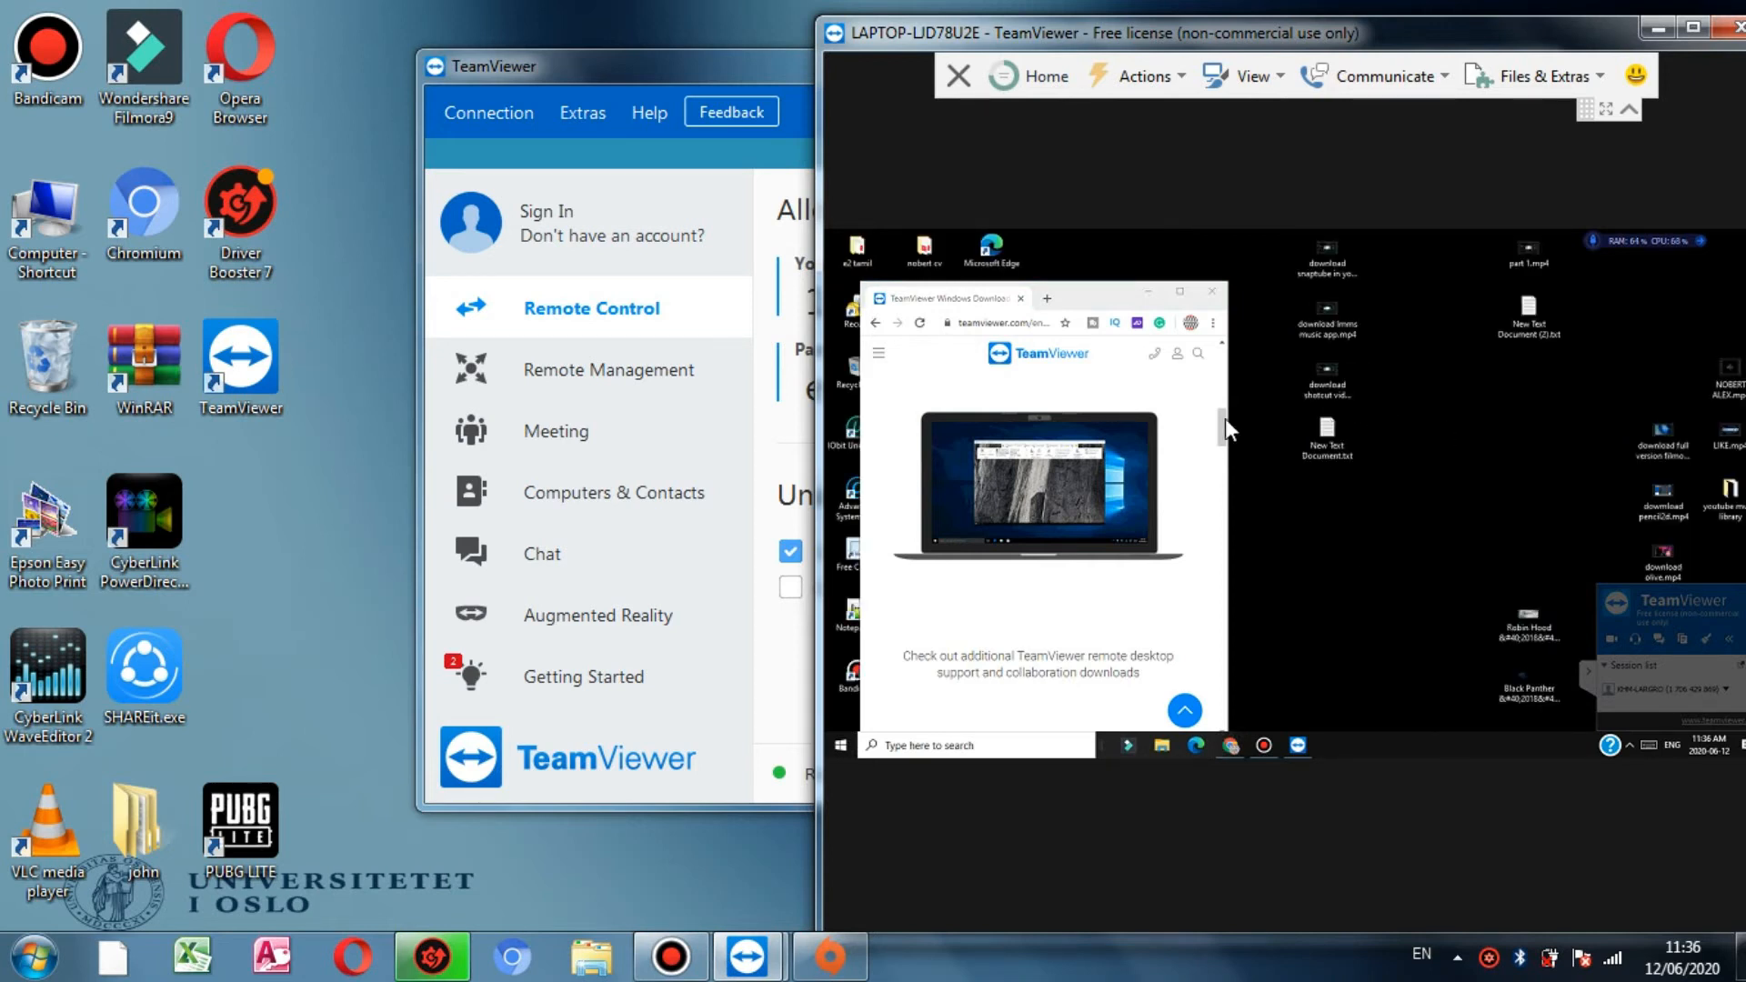
left_click_drag(1105, 291, 1371, 289)
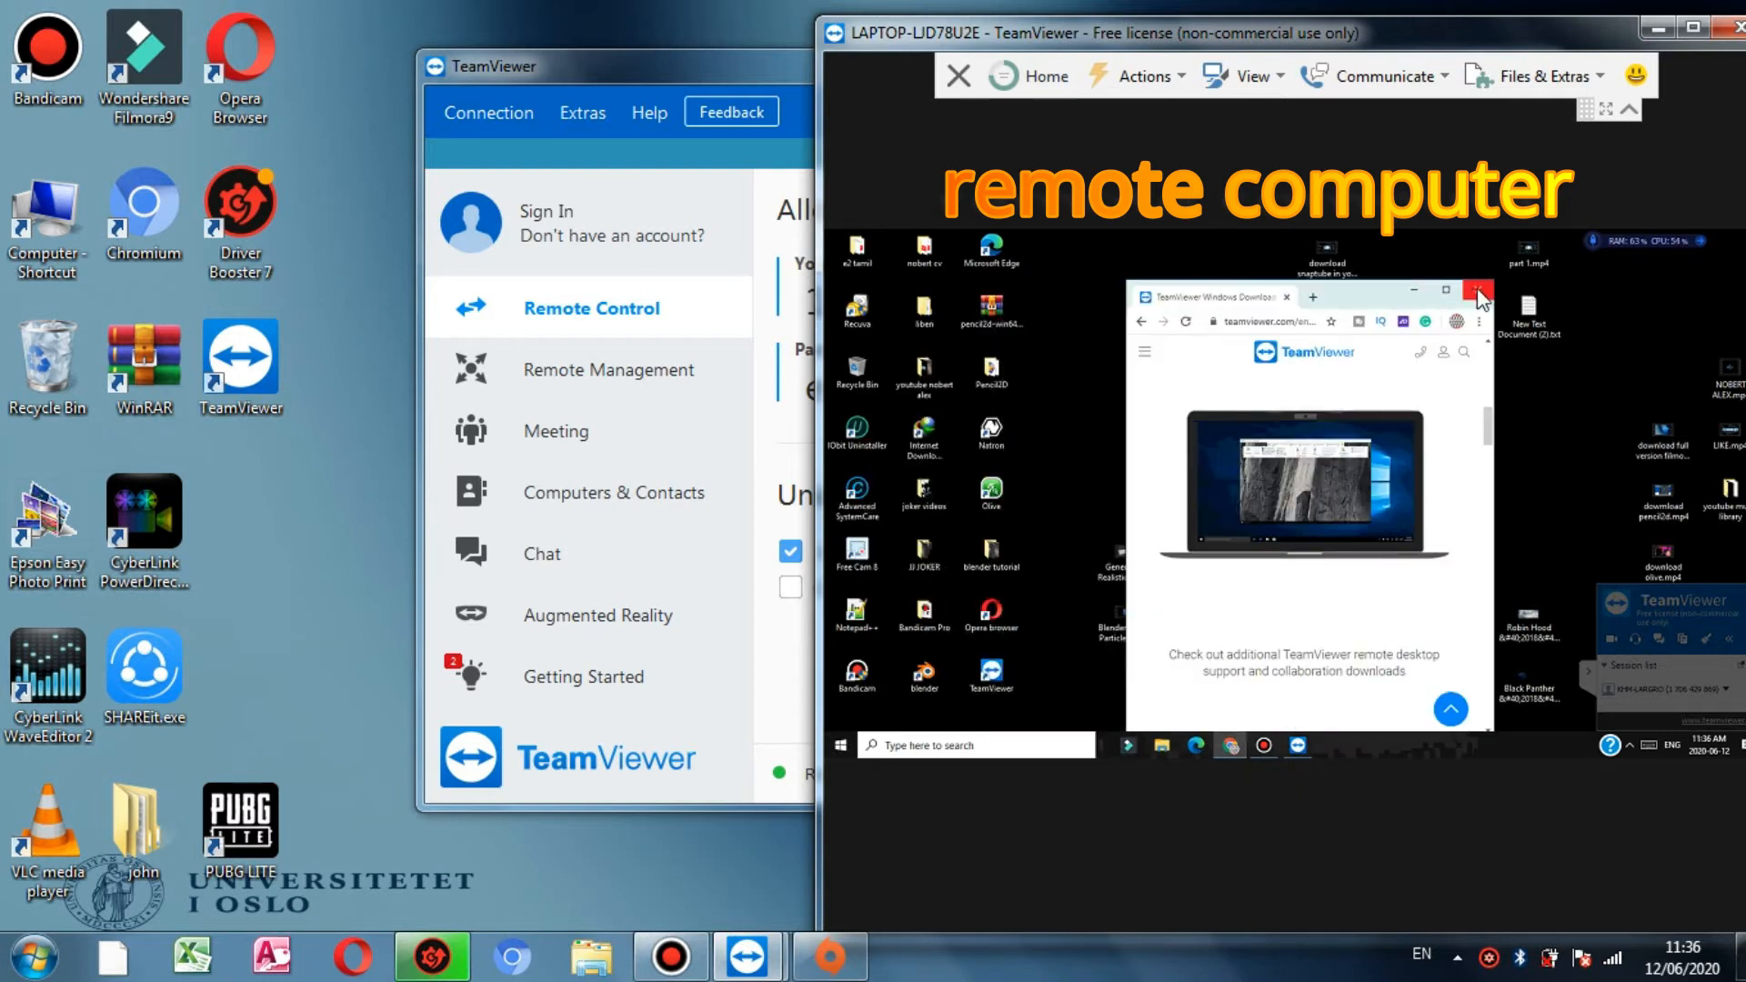
left_click(1414, 293)
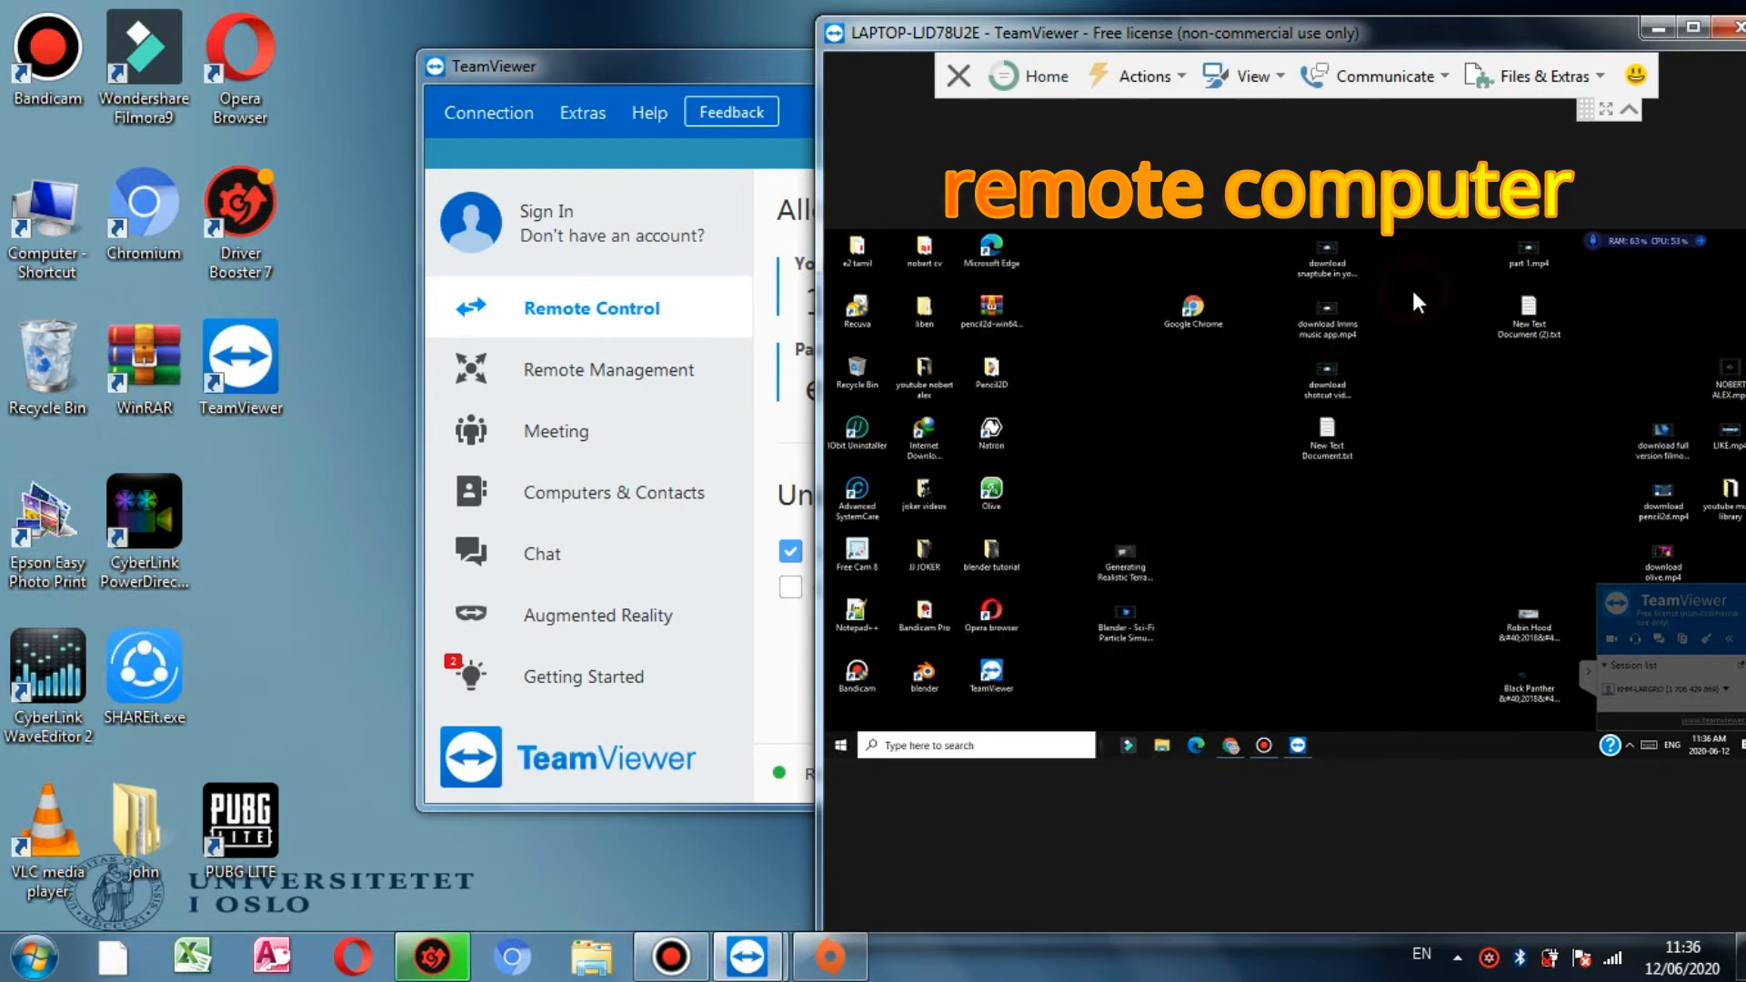
right_click(1424, 460)
left_click(1454, 533)
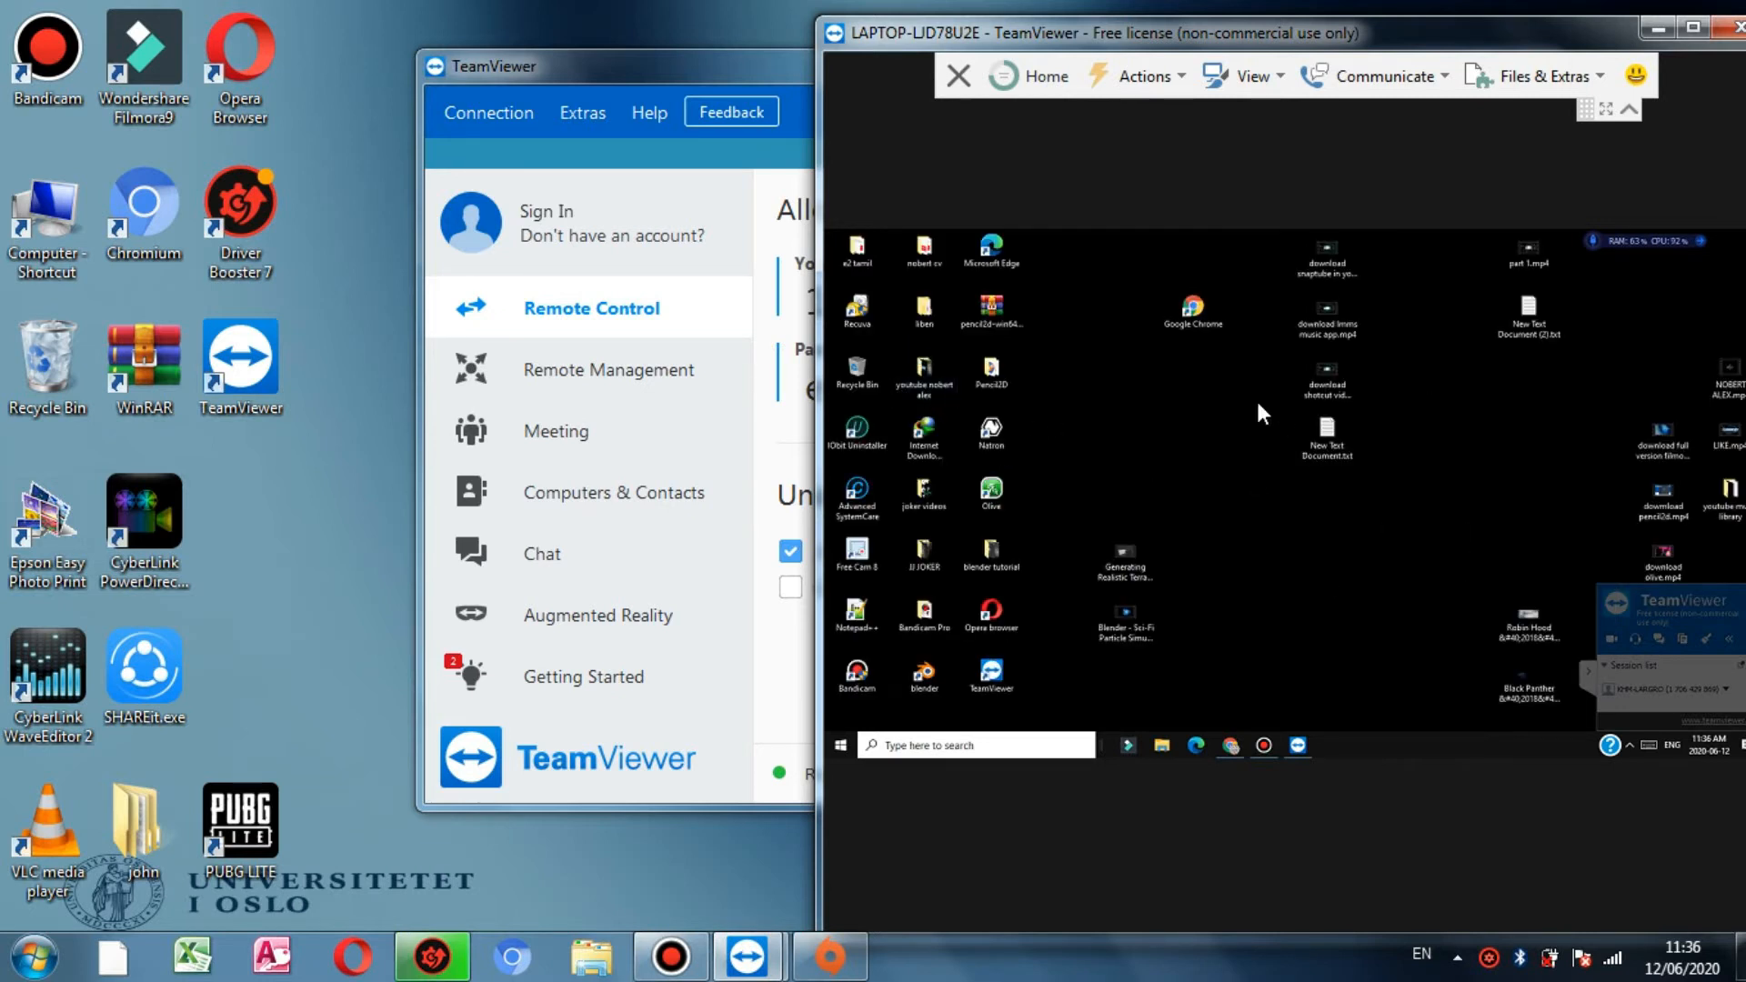
left_click(687, 66)
Step: Connect to the partner in File transfer mode, confirm the extra connection, and log on with its password
left_click(1186, 420)
left_click(1260, 542)
left_click(1008, 541)
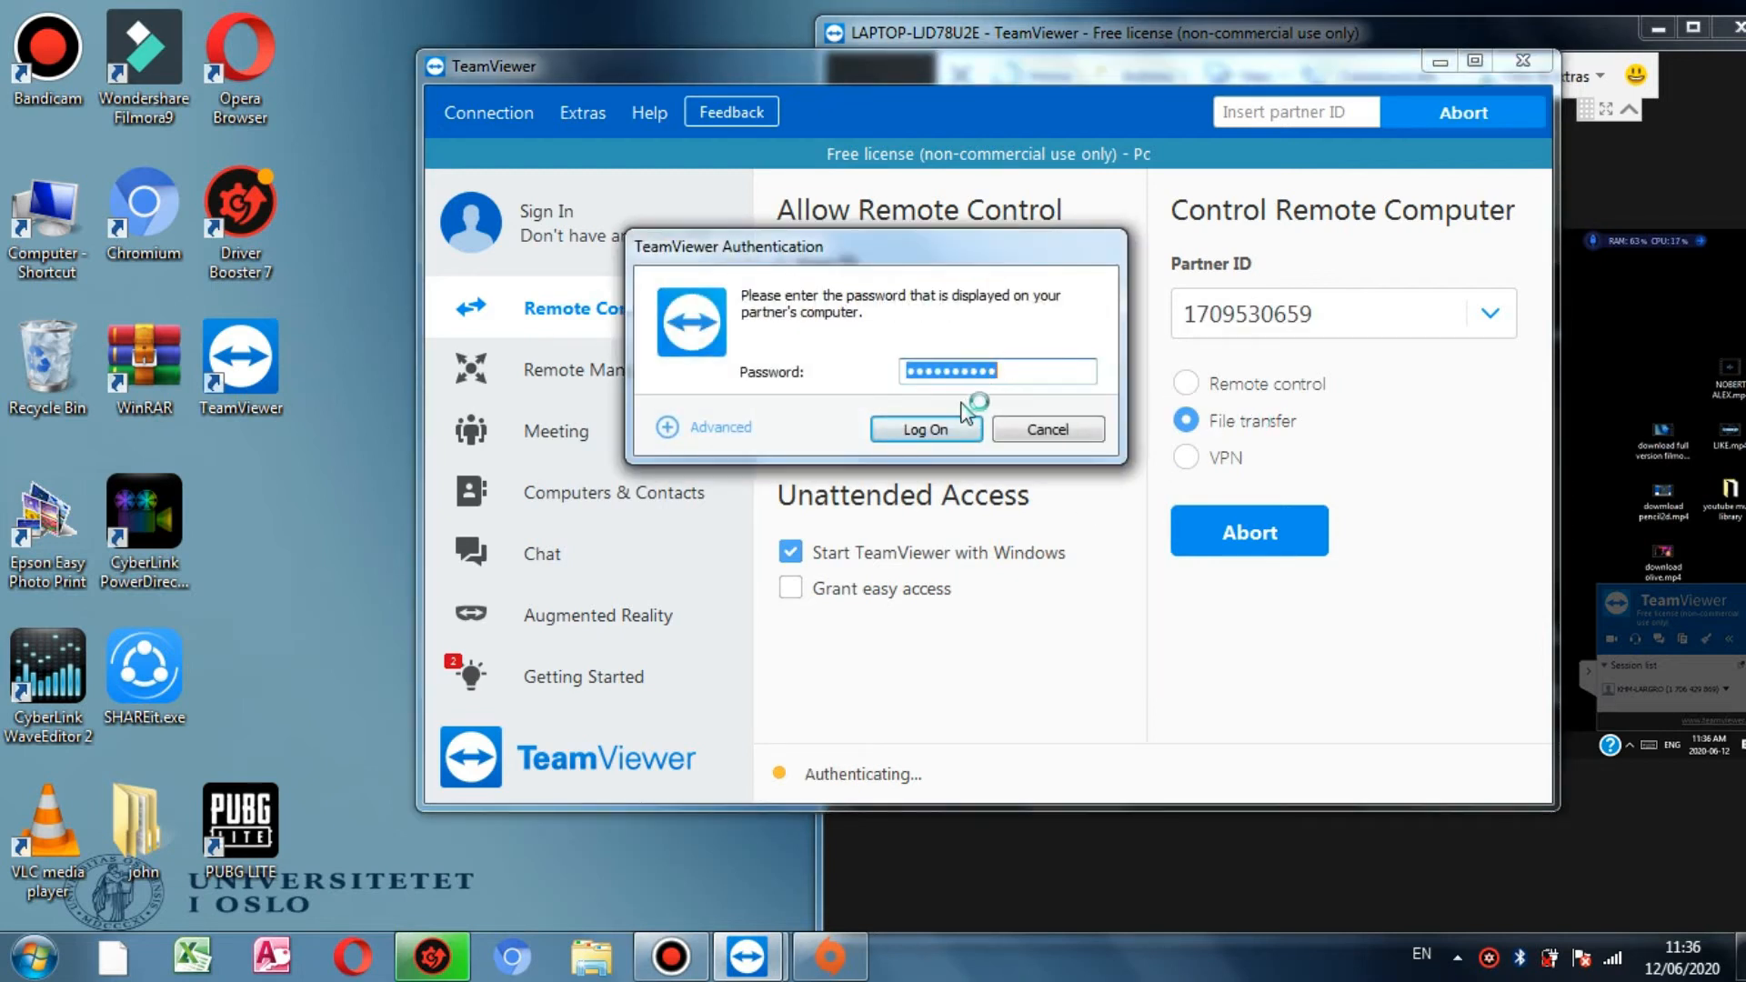
left_click(928, 428)
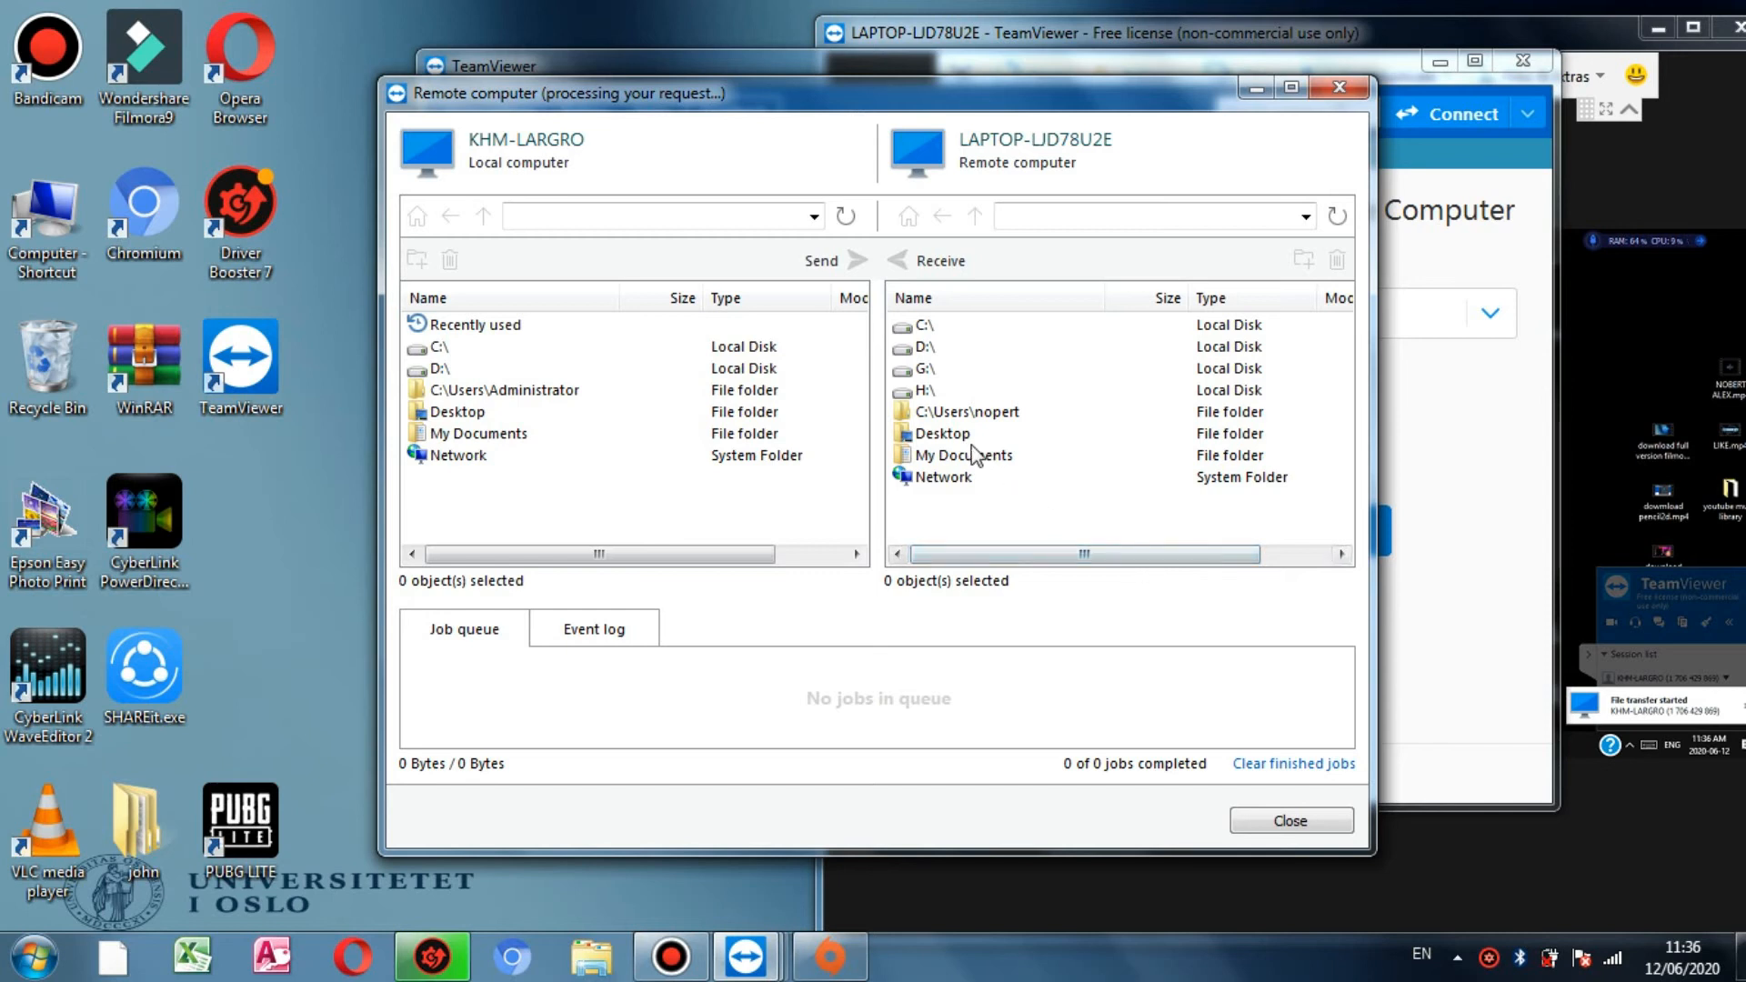
Step: Select the remote and local D:\ drives and enlarge the file transfer window
left_click(914, 351)
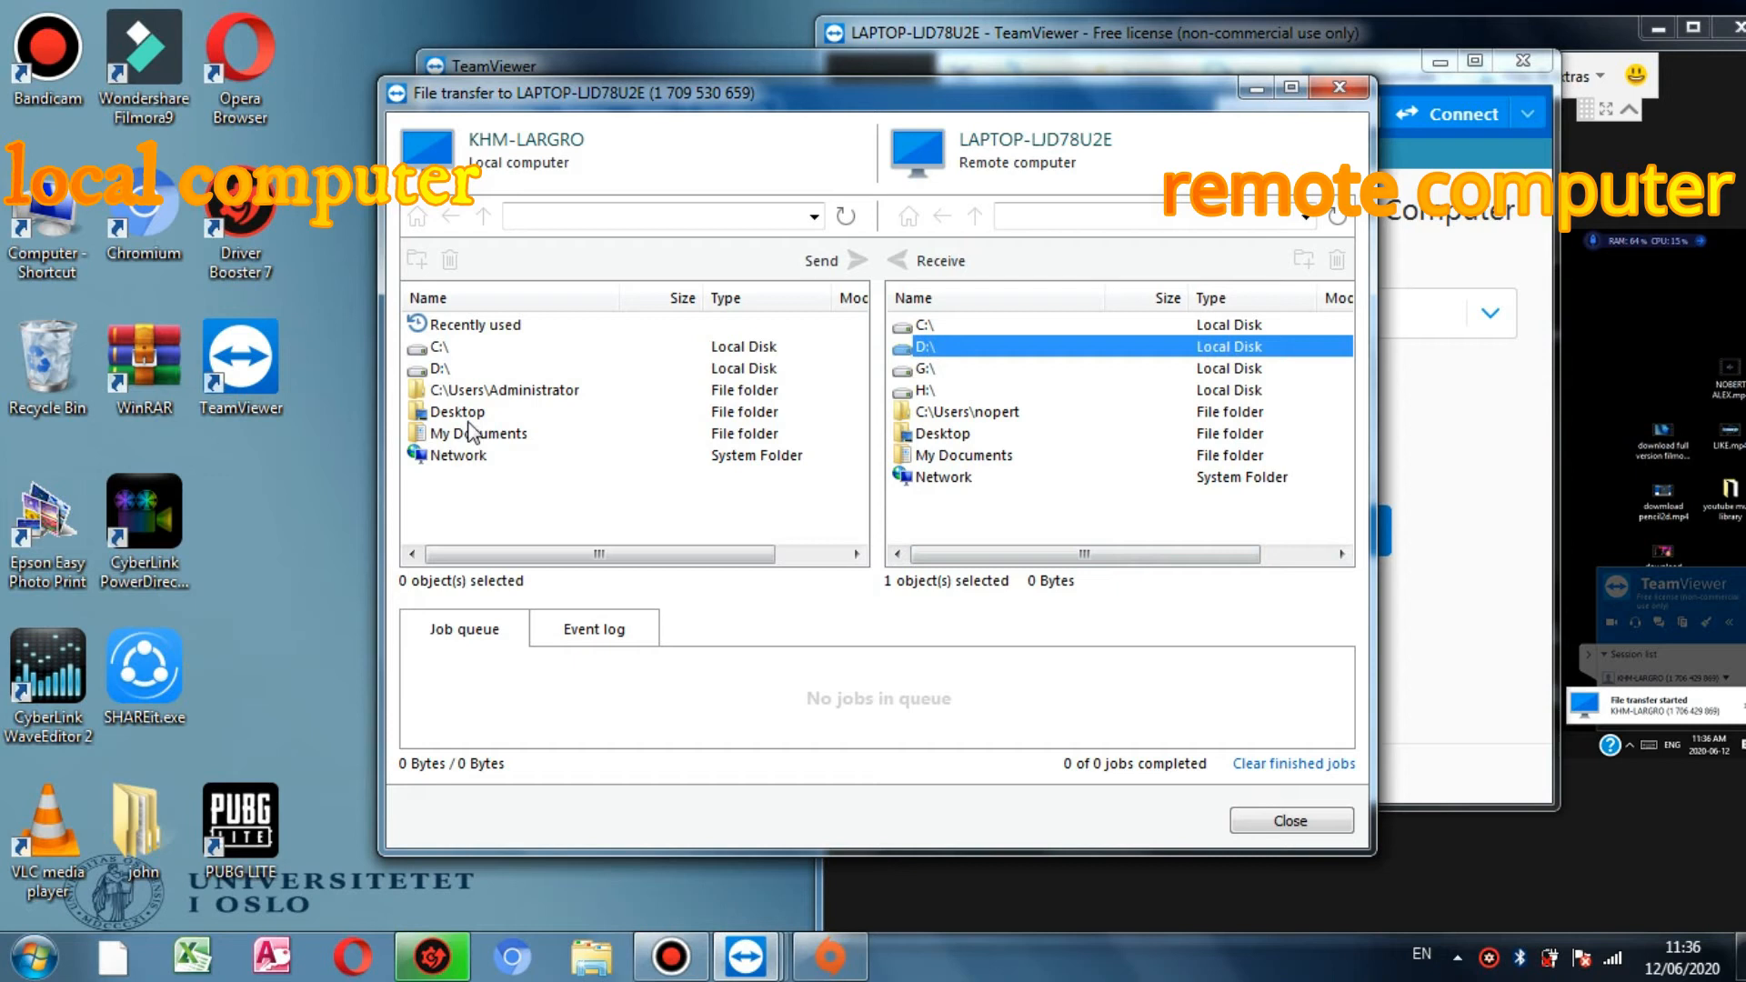
left_click(436, 371)
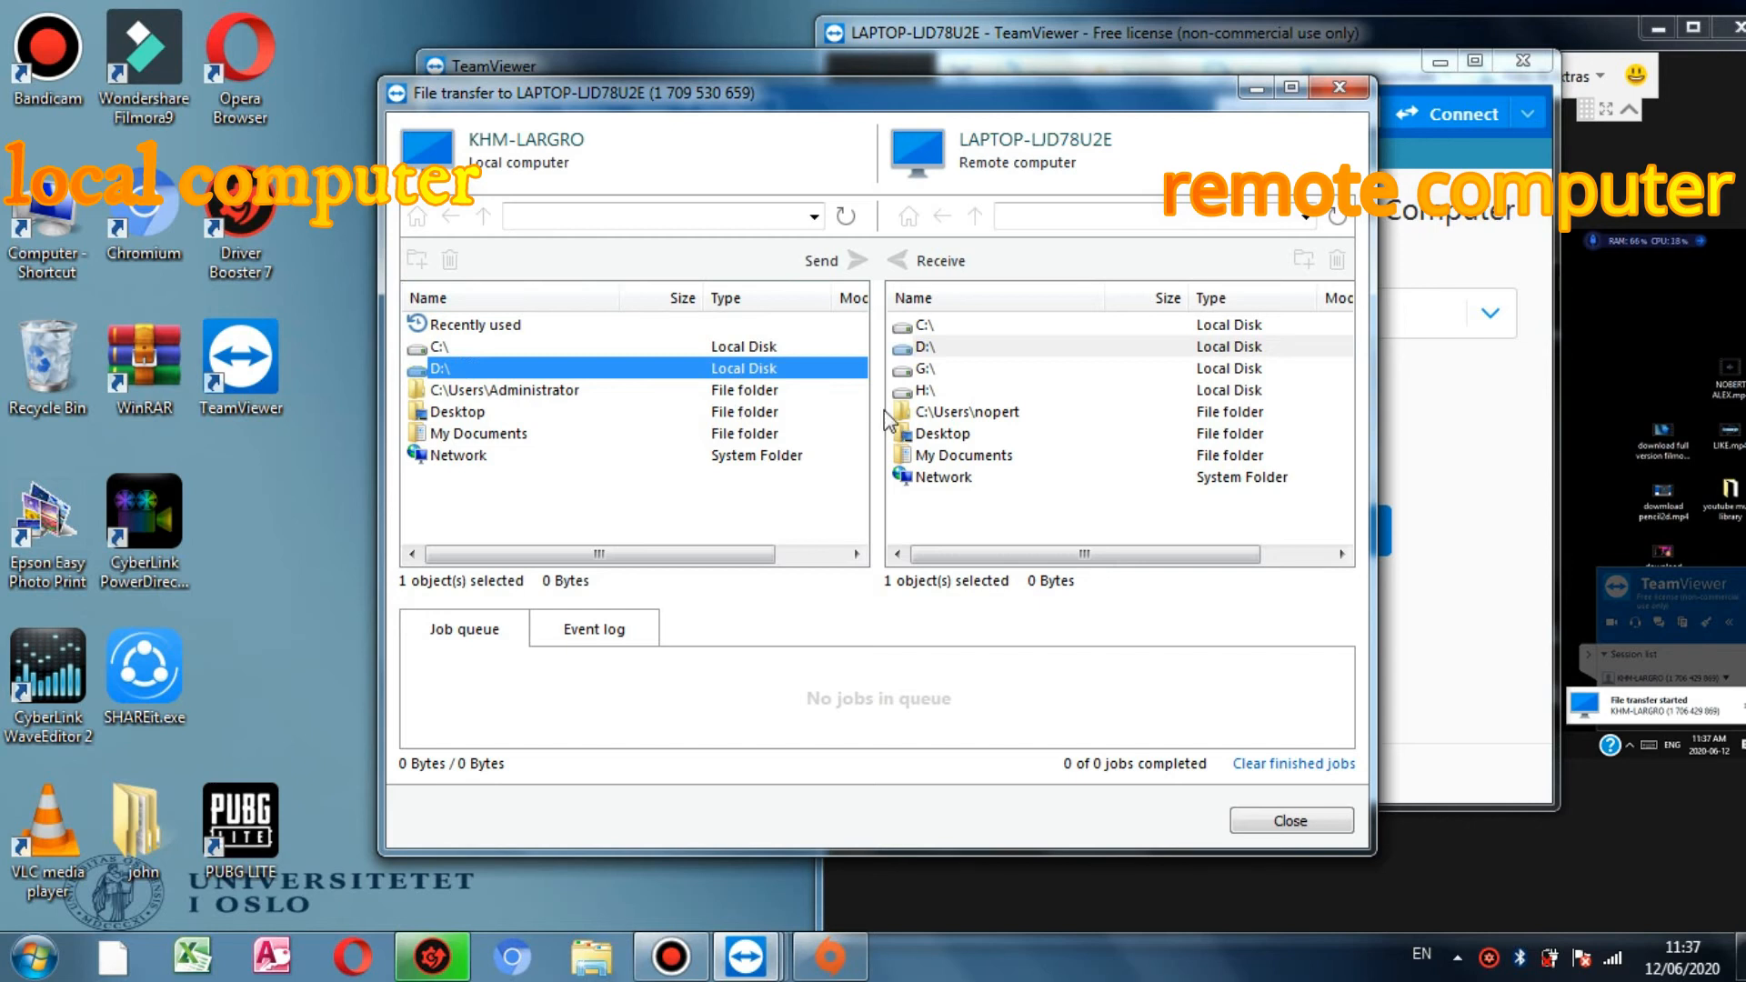
left_click_drag(1003, 78, 1084, 59)
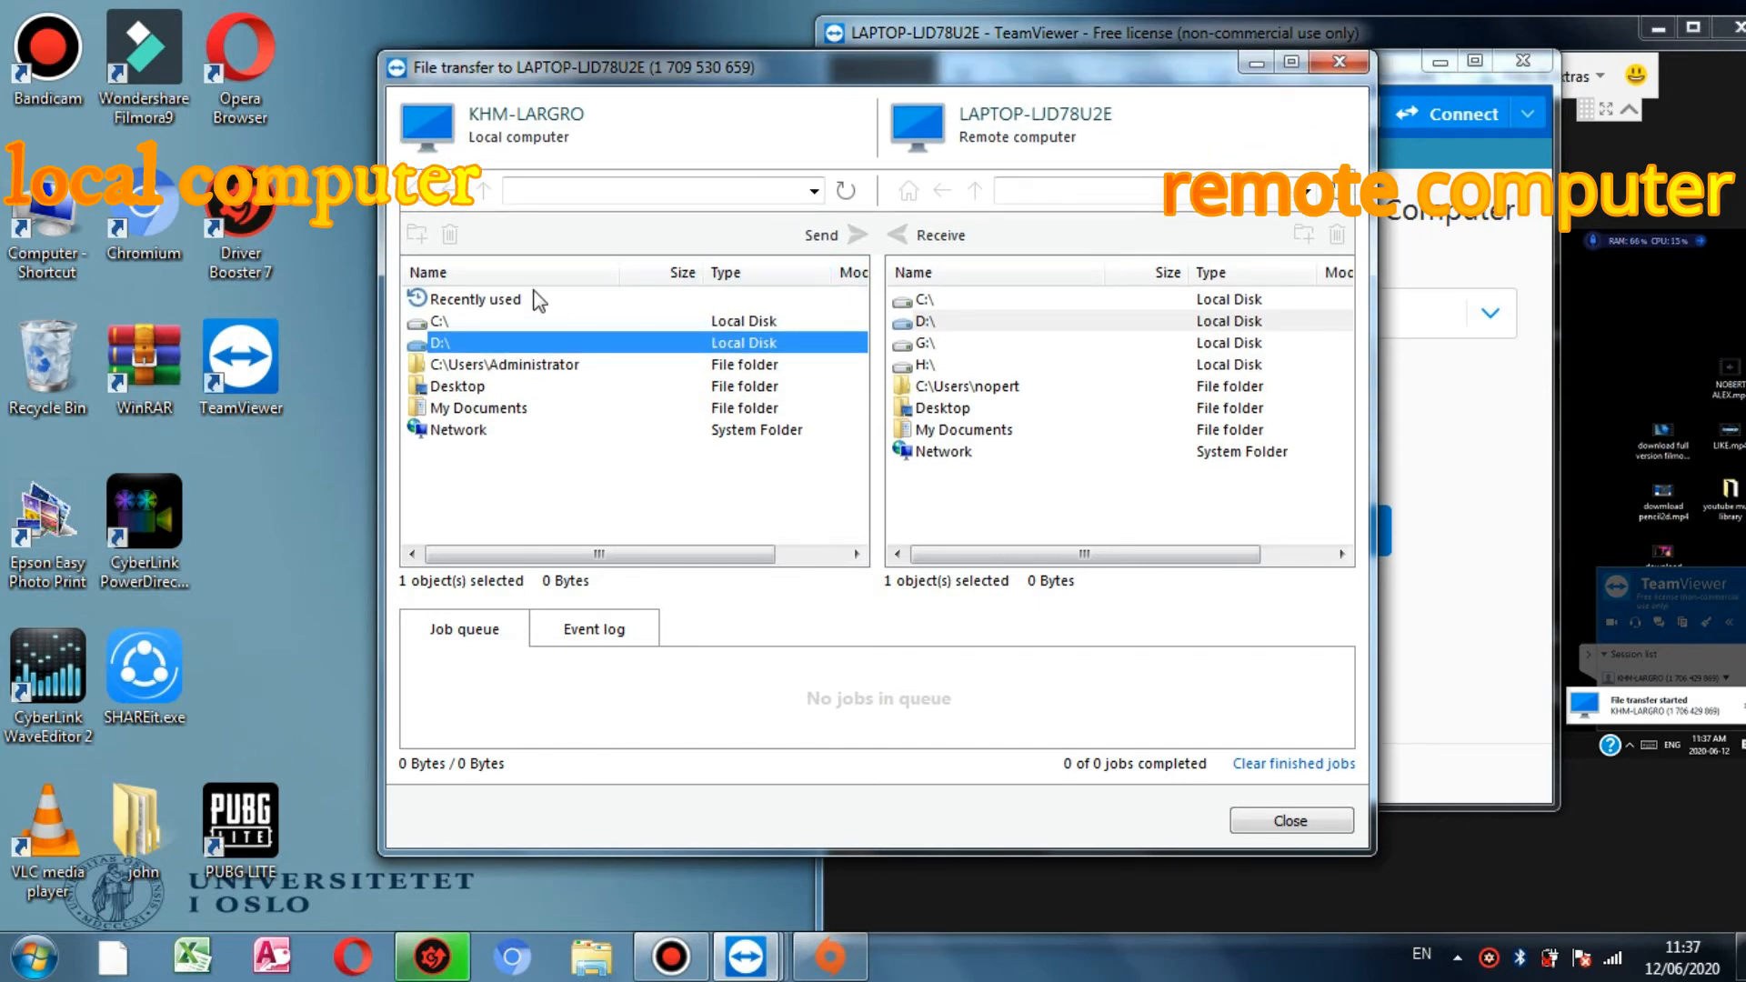
left_click_drag(571, 549, 639, 554)
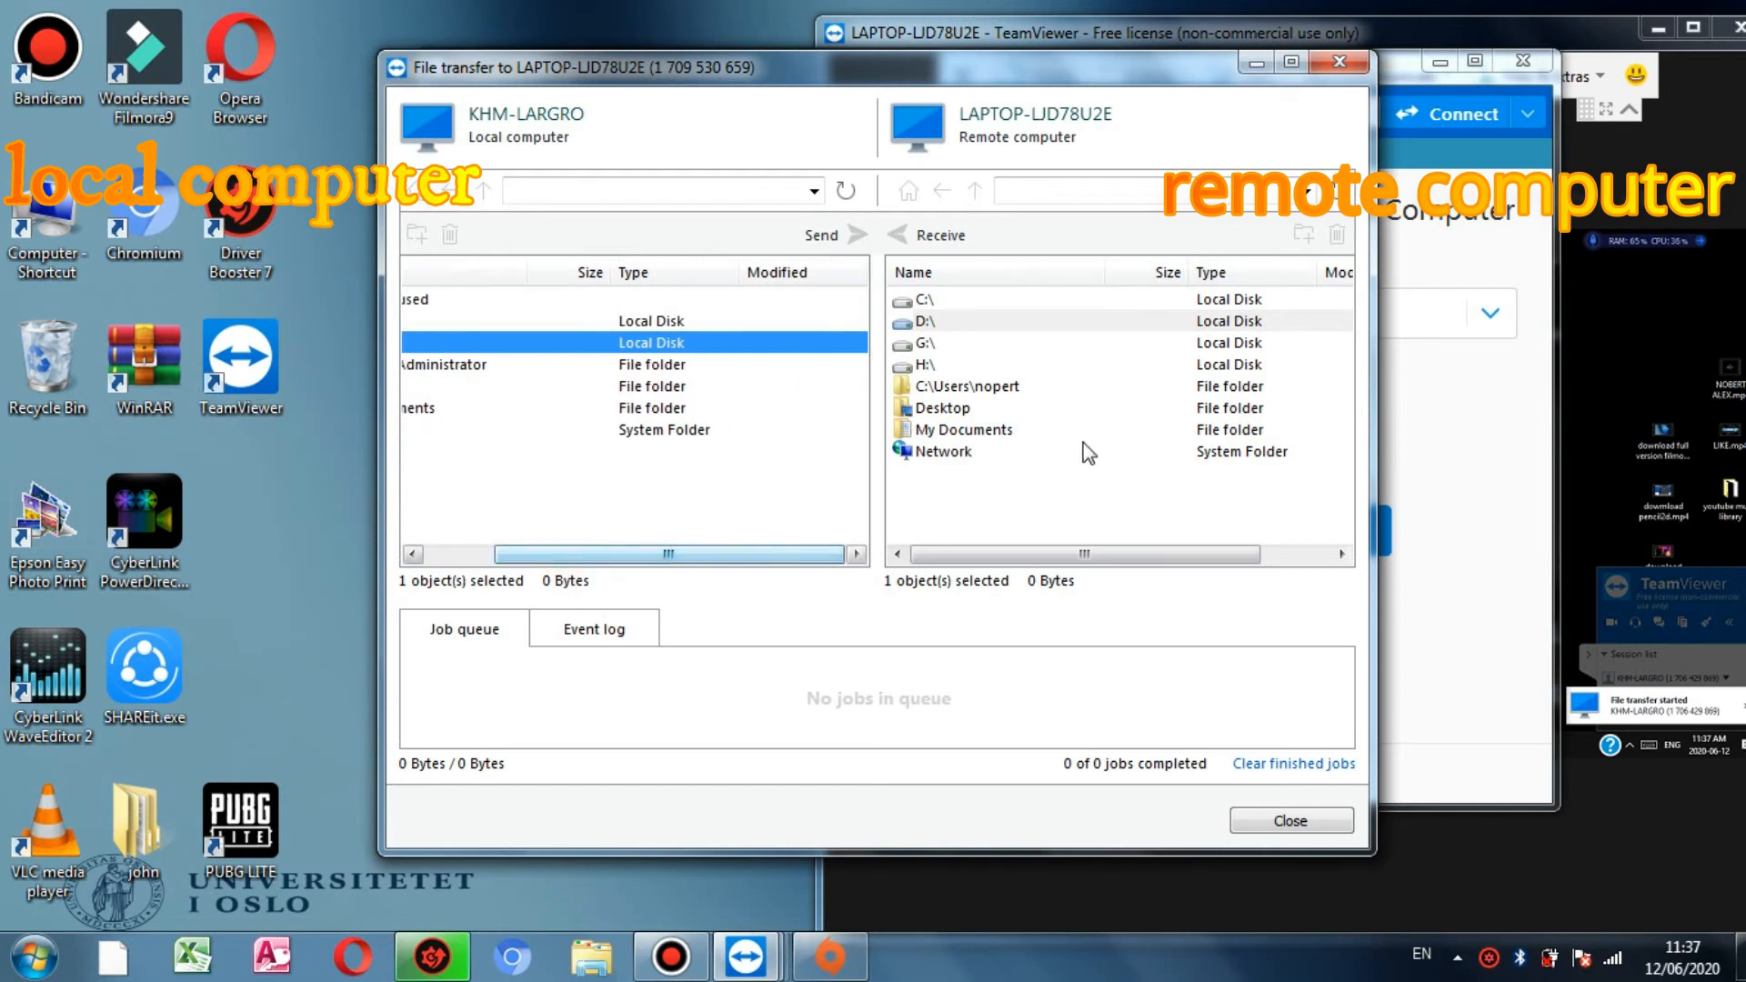
Step: Open the remote Desktop folder to show its liben folder with Music li and REMES SONG
left_click(930, 410)
double_click(931, 410)
middle_click(1047, 493)
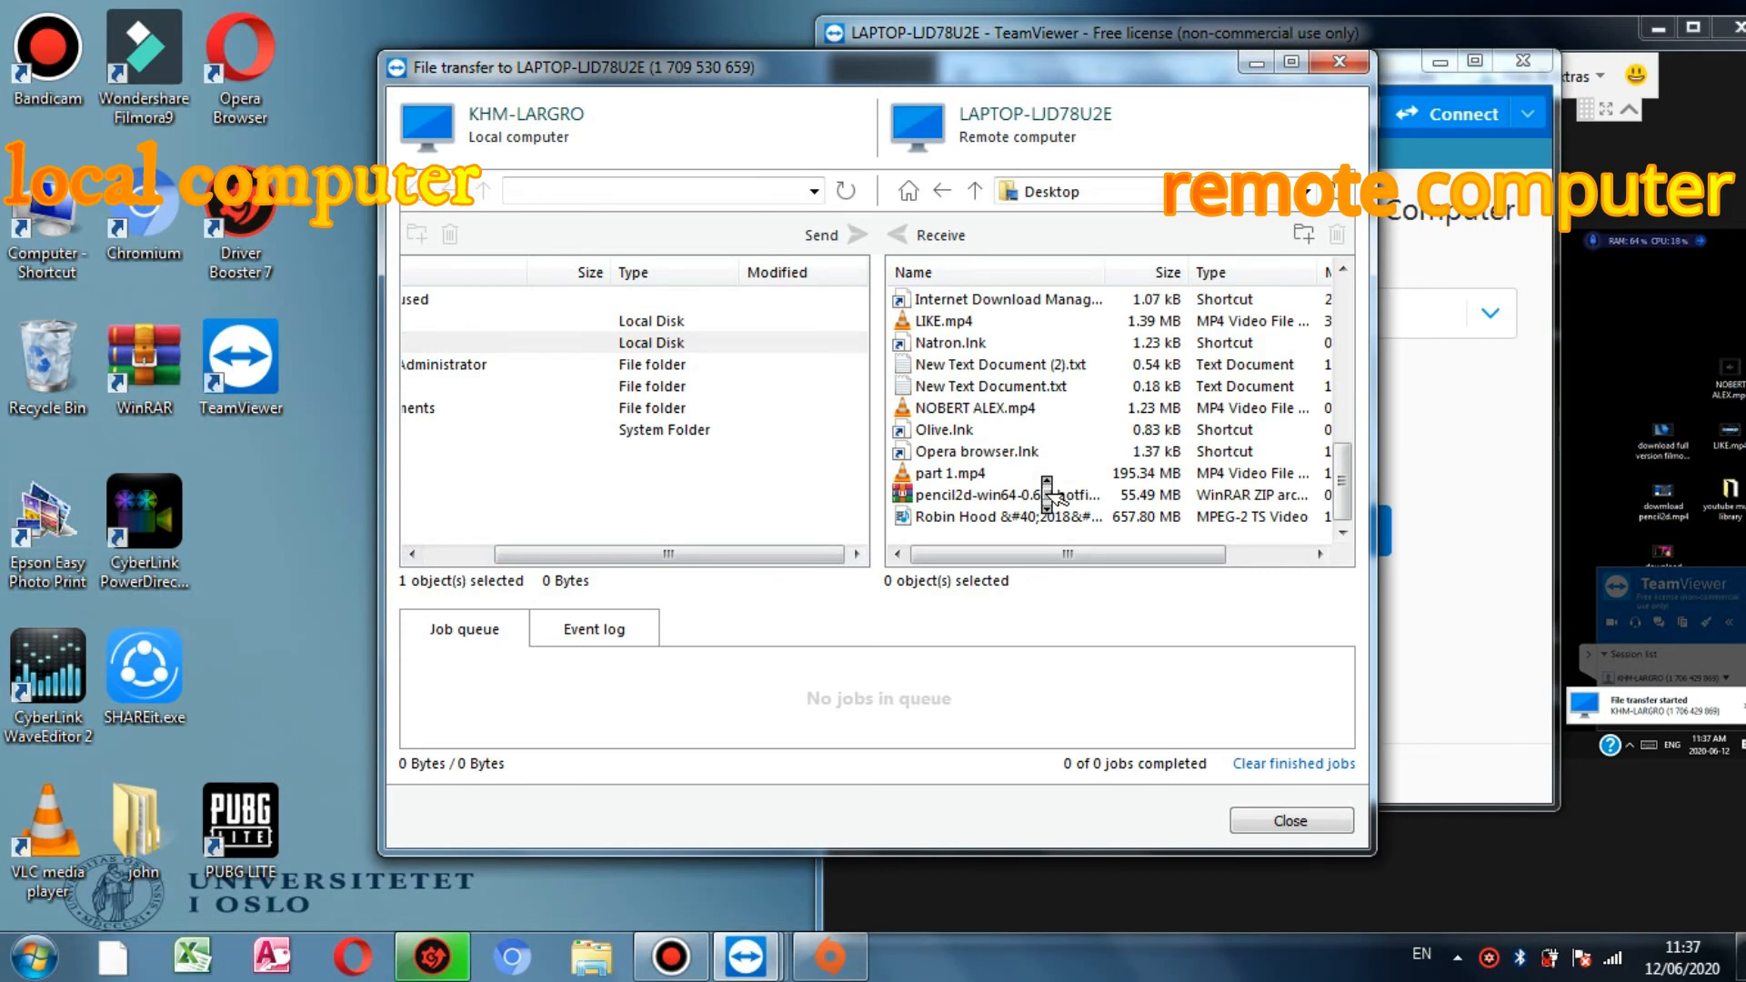
scroll(1047, 493, "up", 5)
middle_click(1182, 414)
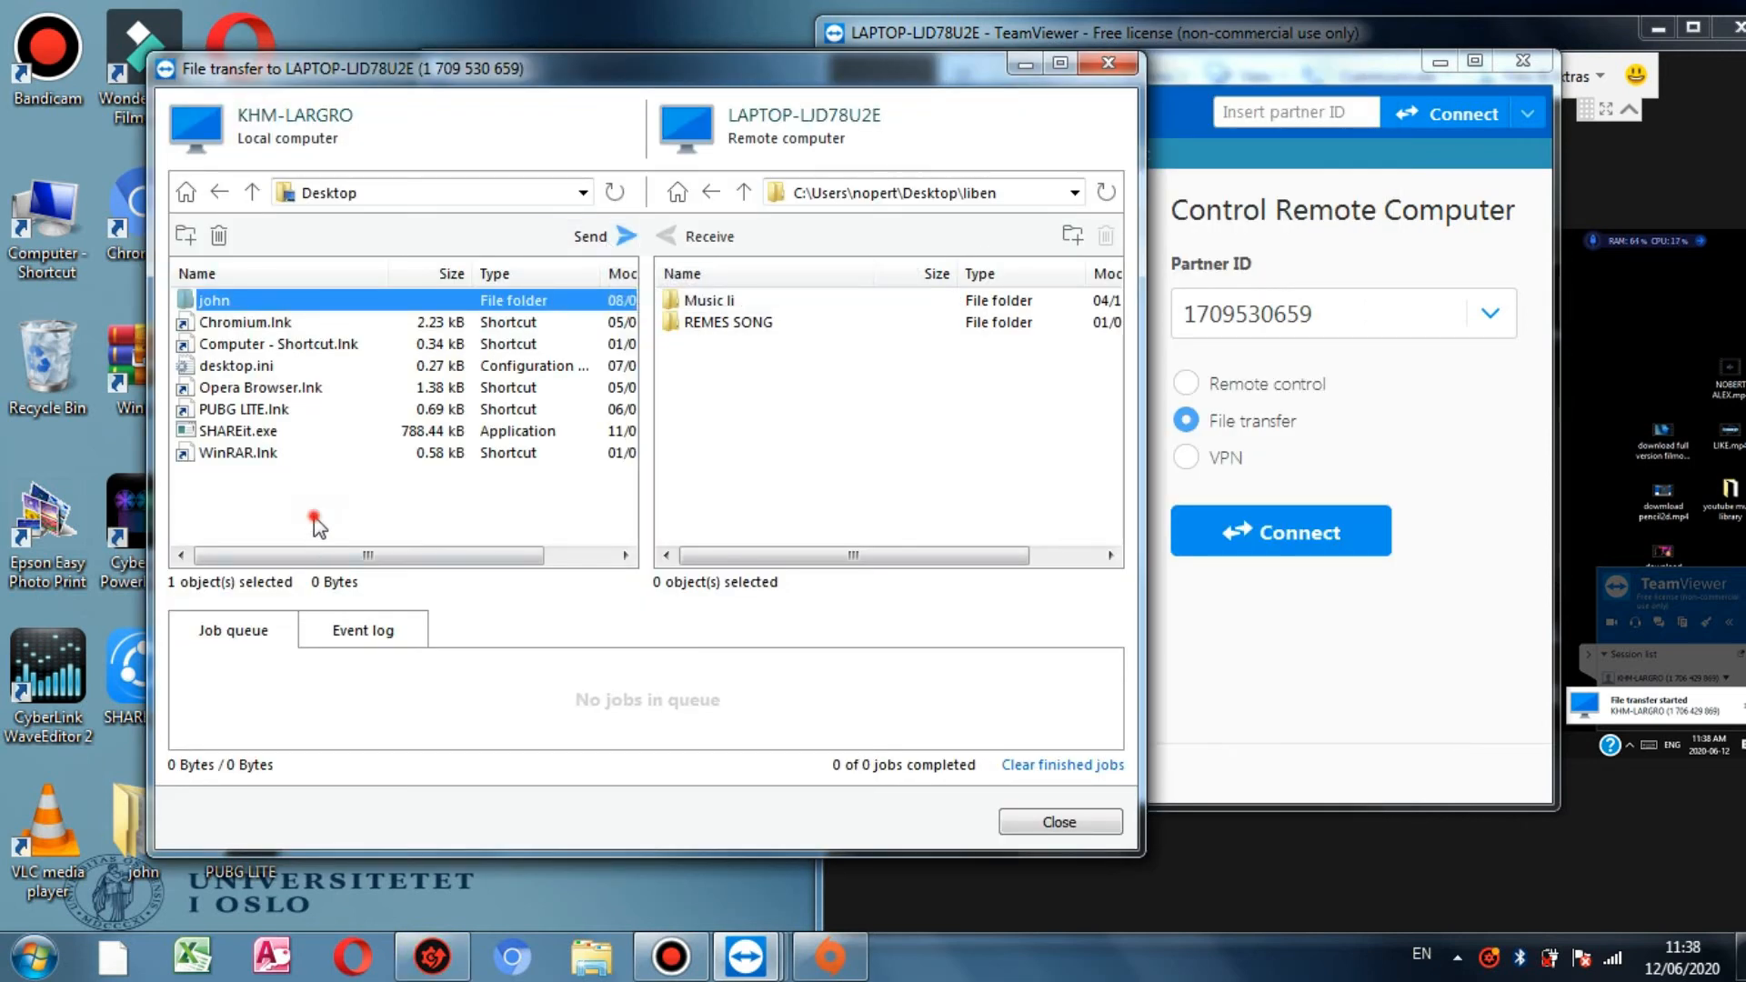
Step: Browse the local Desktop and the remote REMES SONG folder
left_click(314, 518)
left_click(271, 409)
left_click(221, 192)
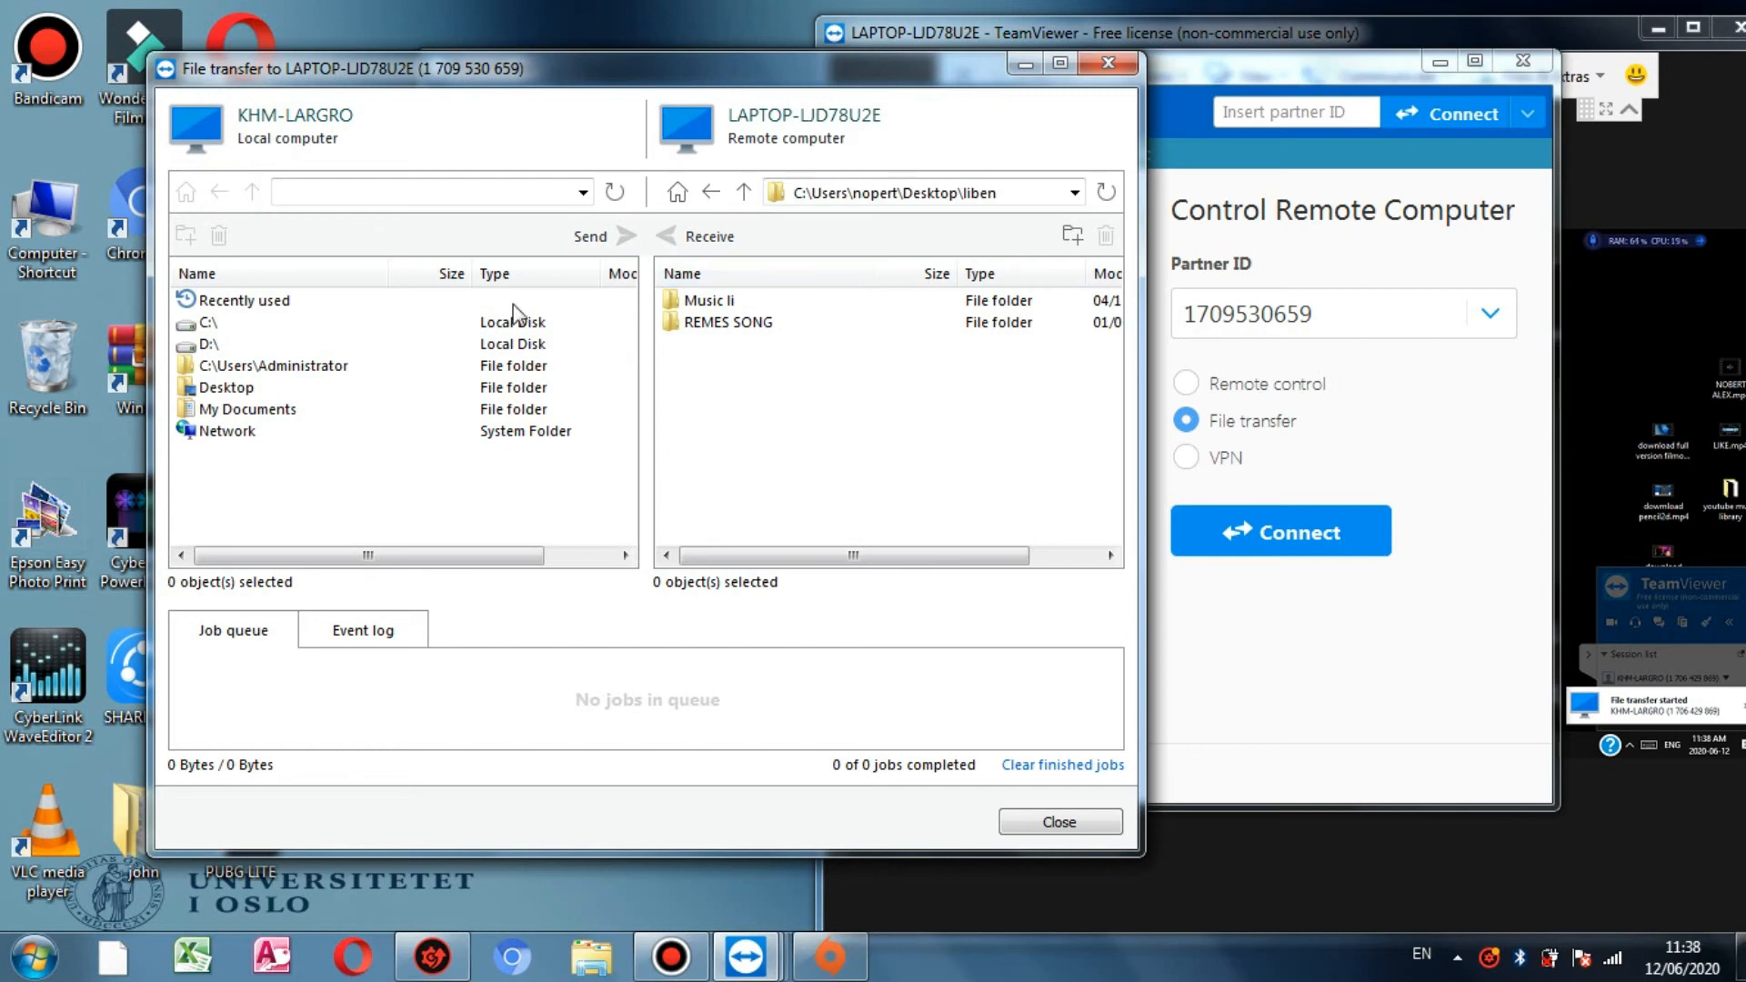
double_click(735, 324)
left_click(207, 391)
double_click(207, 392)
Step: Navigate the local pane to D:\liben folder\complete and return the remote pane to its drive list
left_click(219, 192)
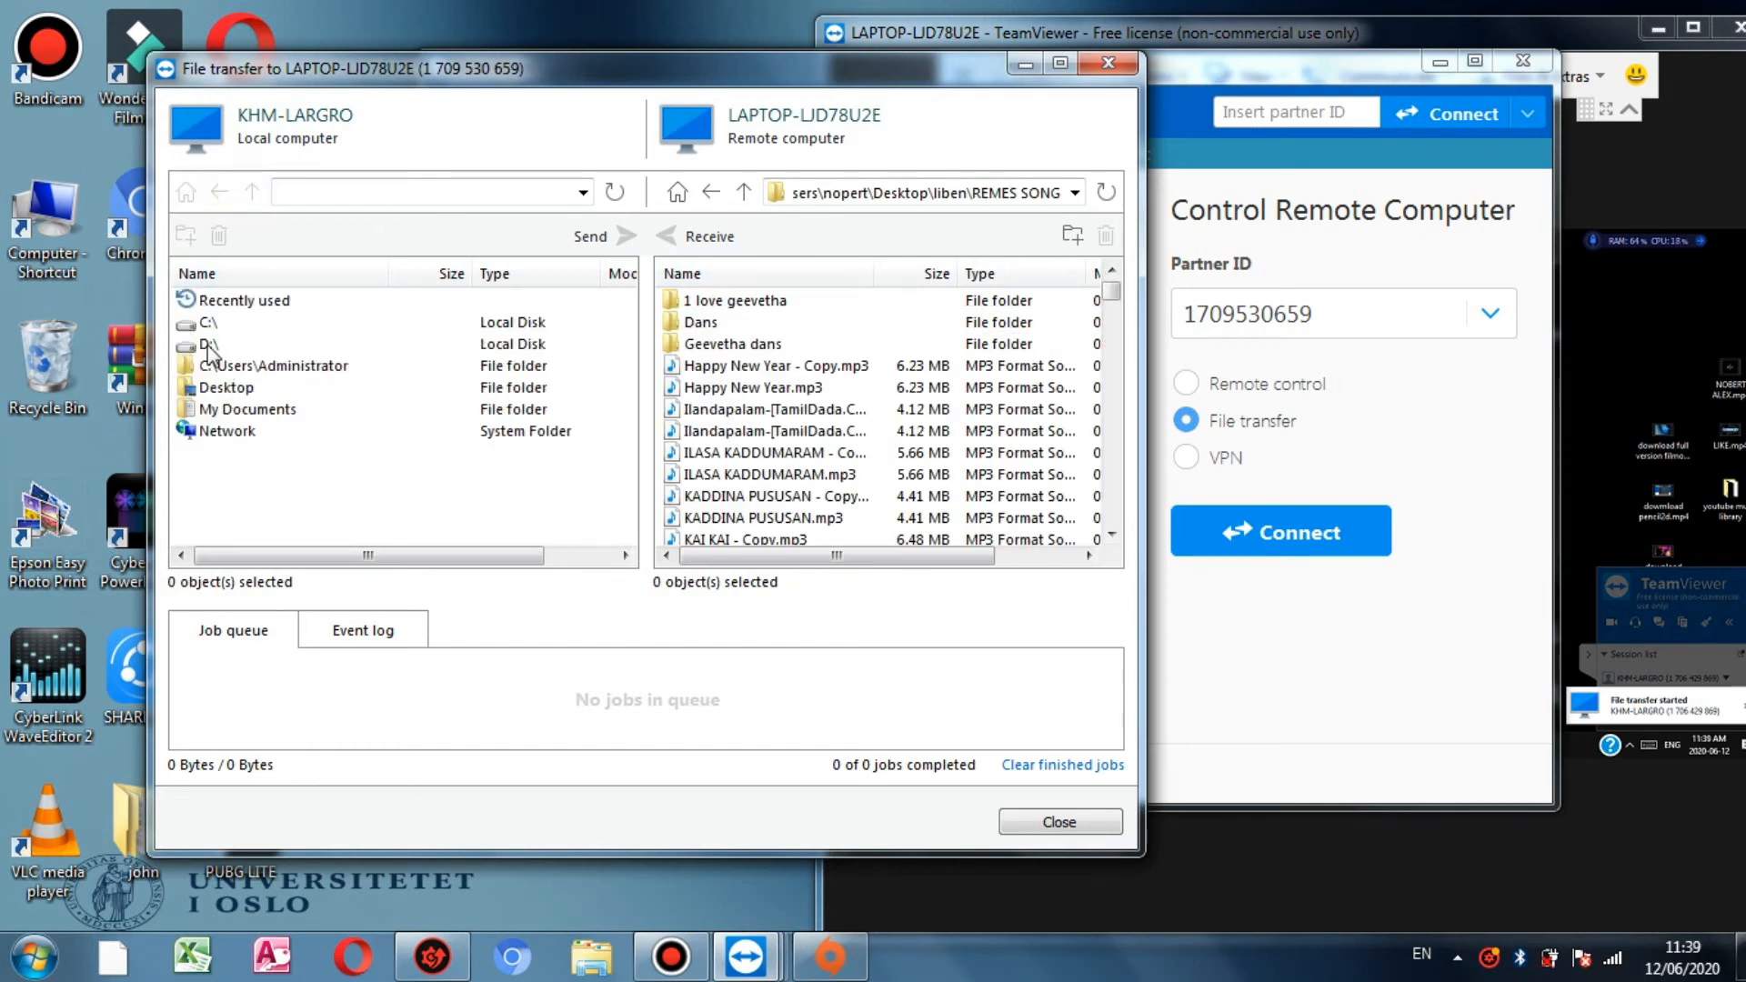
double_click(208, 344)
left_click(277, 362)
double_click(277, 362)
left_click(712, 192)
left_click(712, 192)
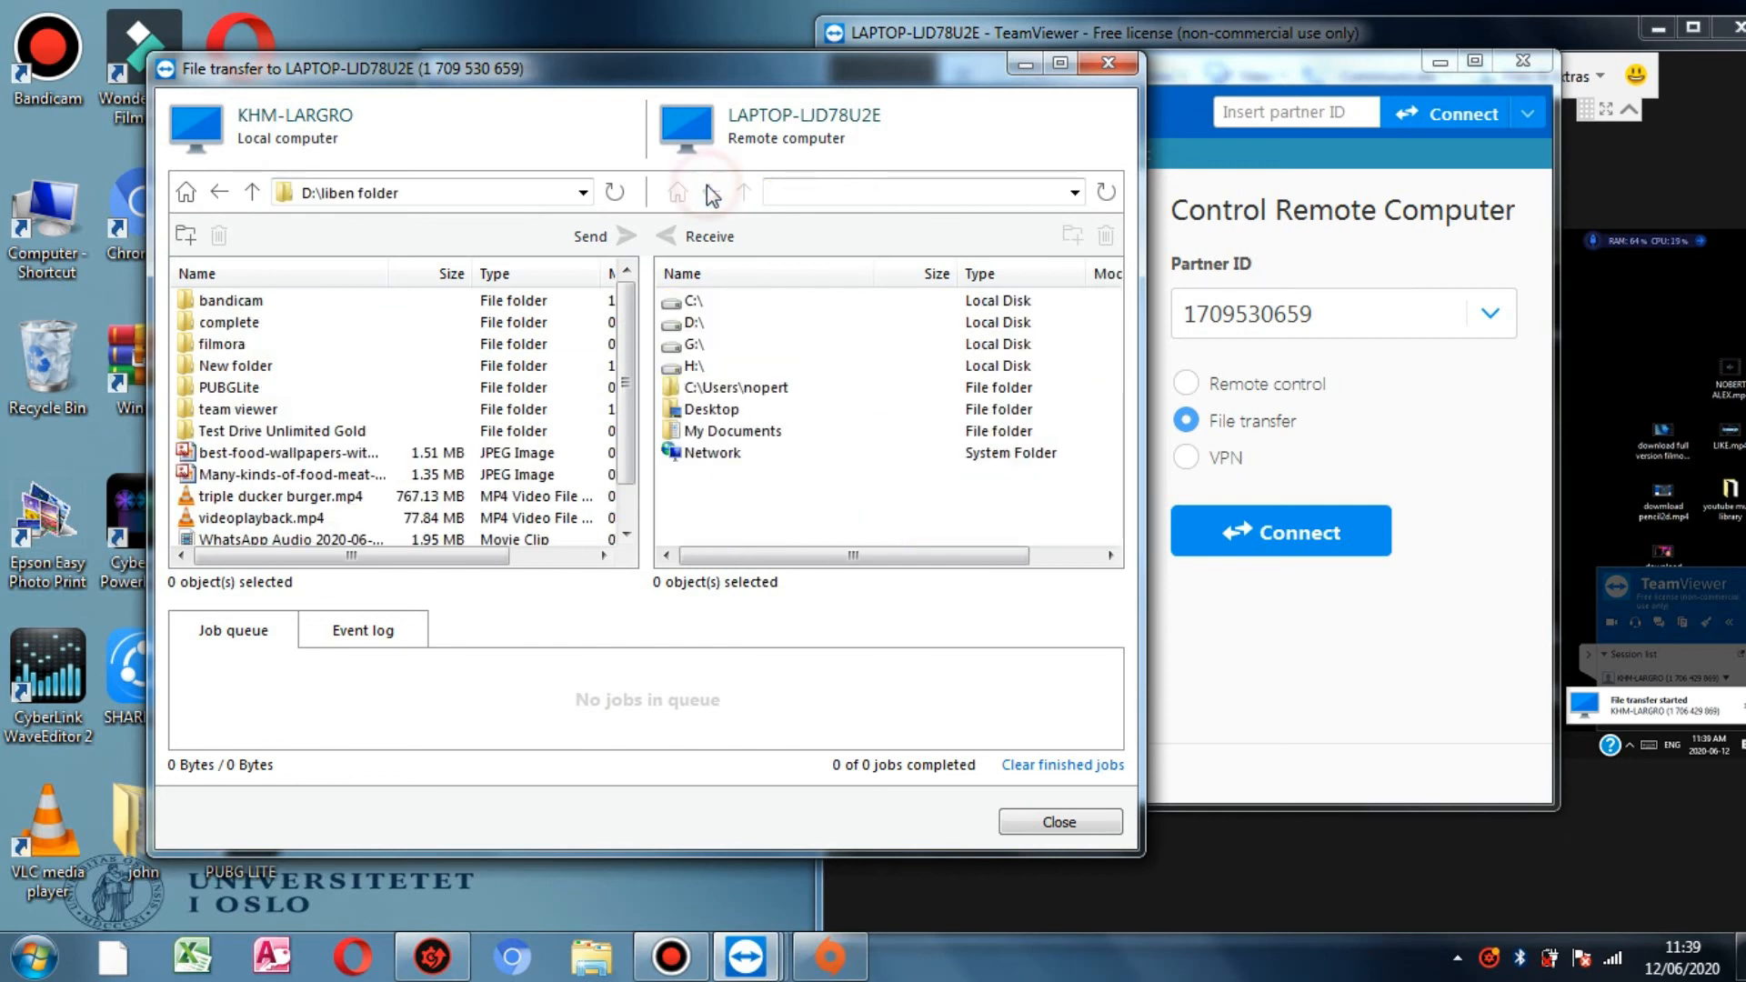
double_click(242, 344)
key("BackSpace")
left_click(247, 322)
double_click(247, 322)
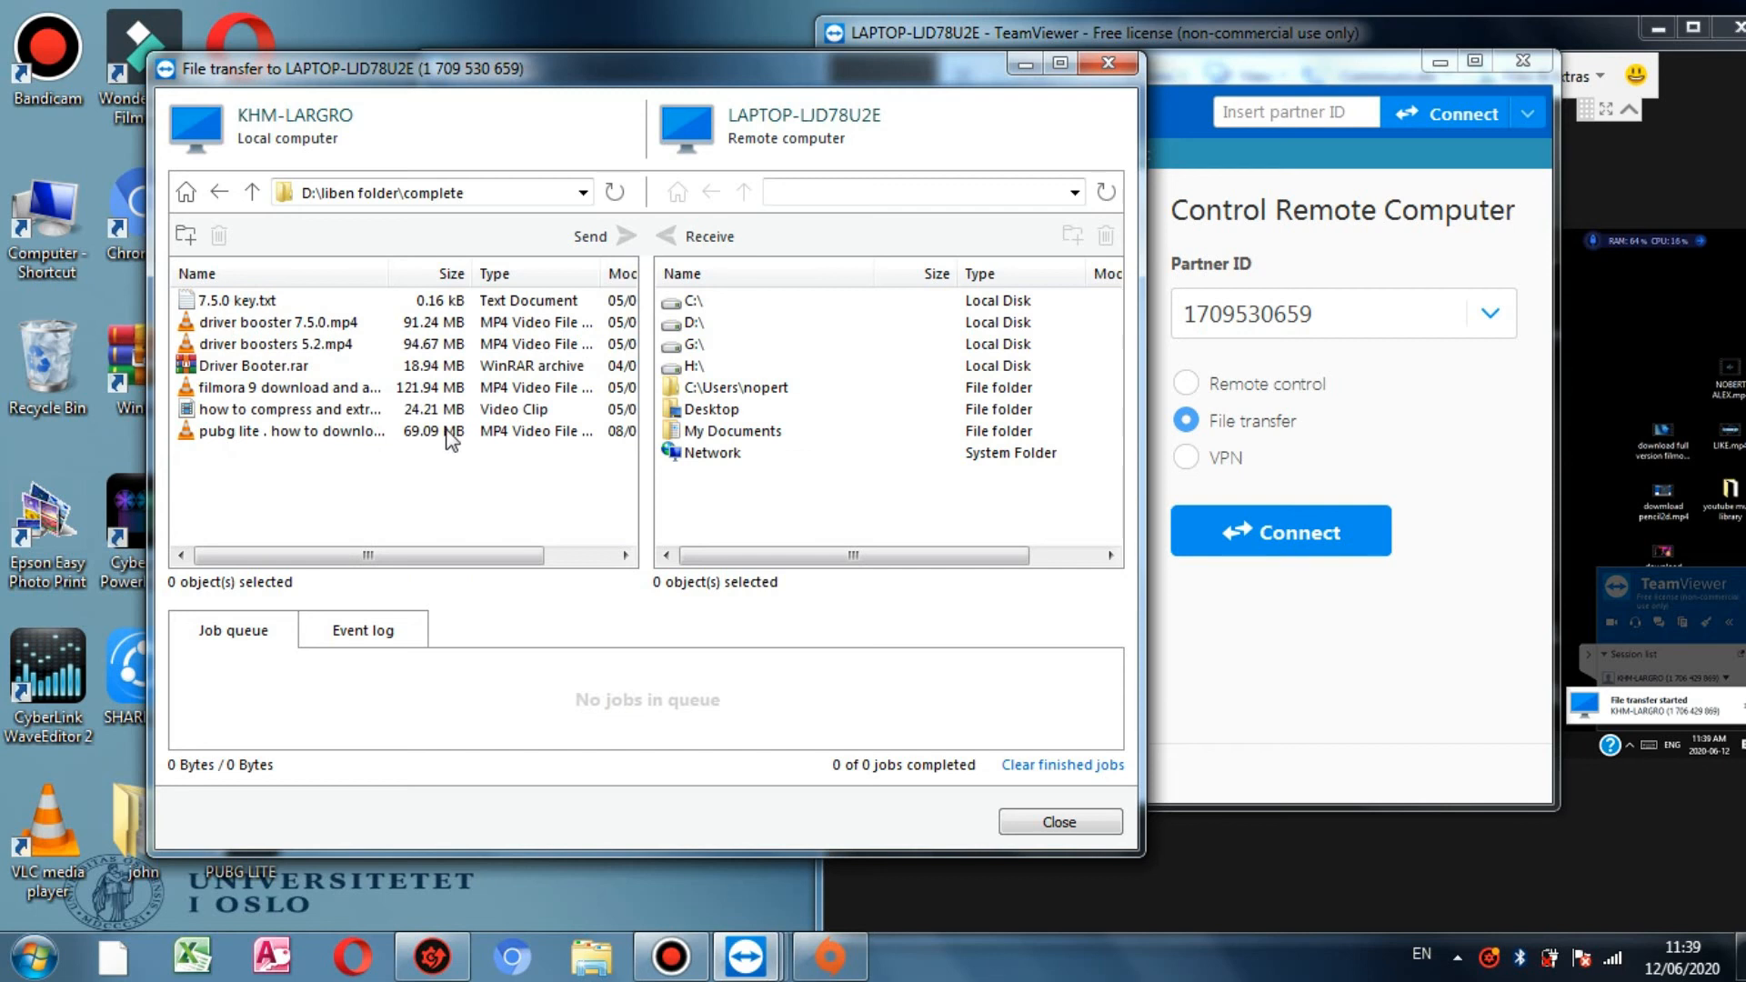
Step: Try copying the pubg lite video, dismiss the missing-destination error, and open the remote Desktop folder
left_click(398, 431)
left_click_drag(397, 432, 741, 479)
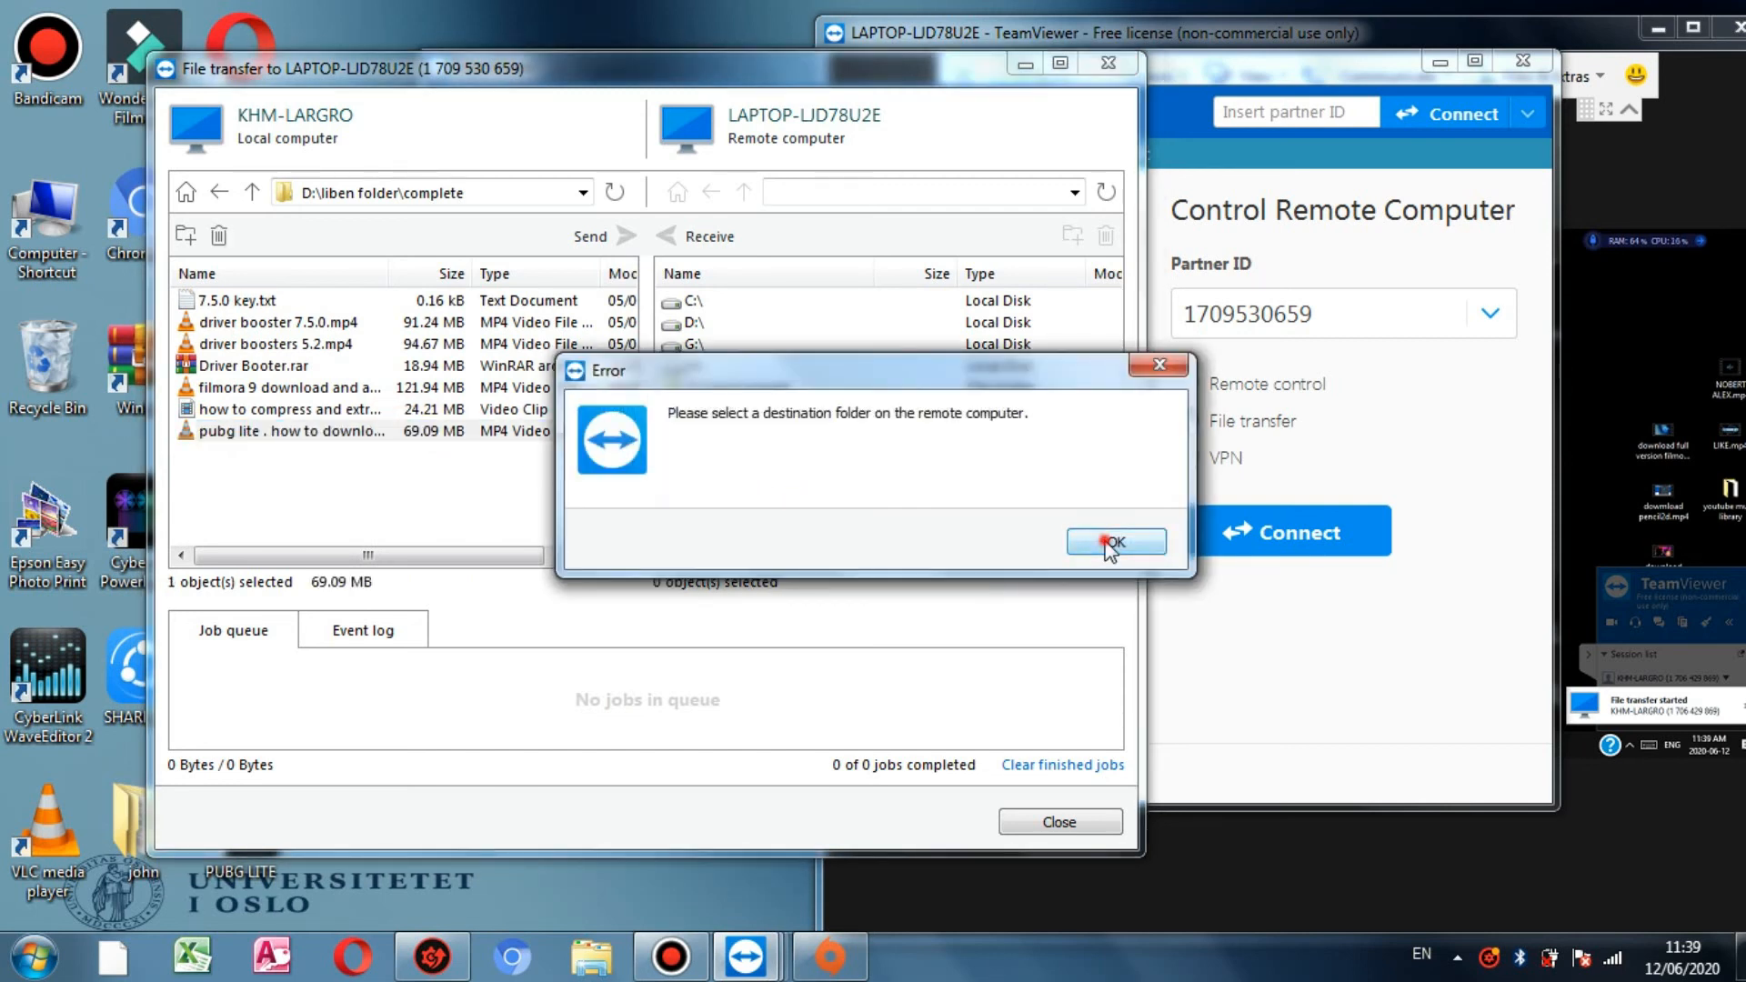
left_click(1111, 542)
double_click(732, 431)
scroll(741, 391, "down", 10)
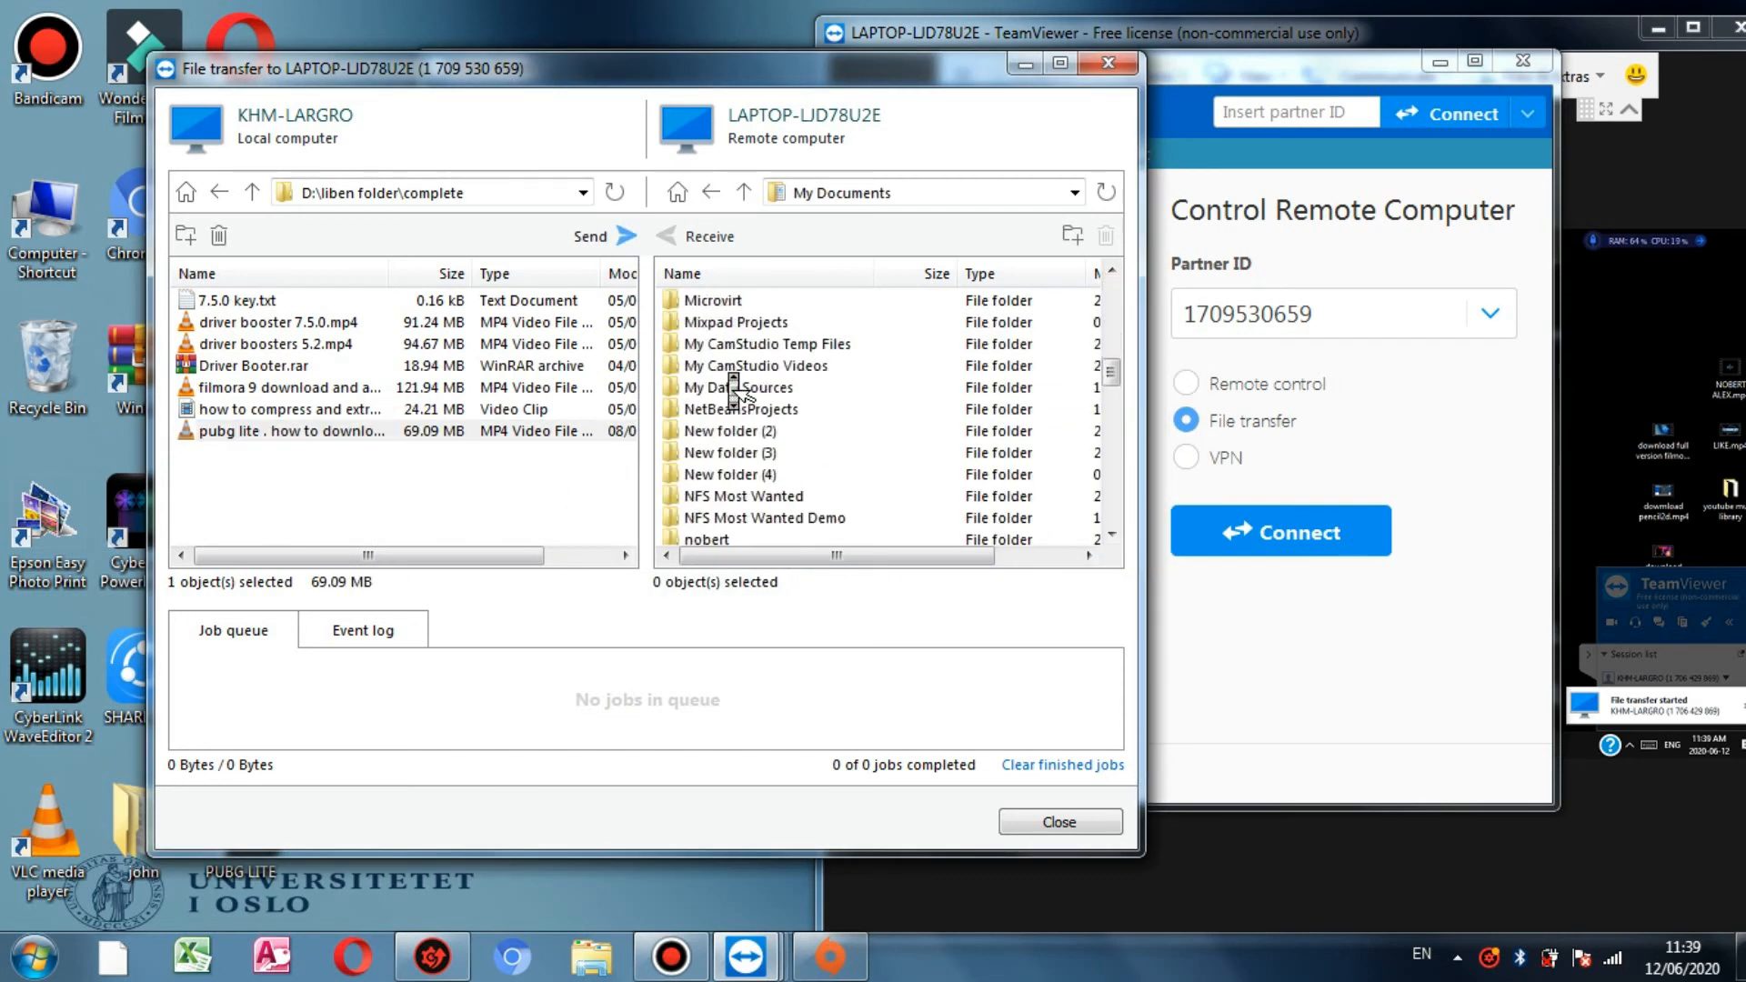
left_click(703, 192)
double_click(723, 407)
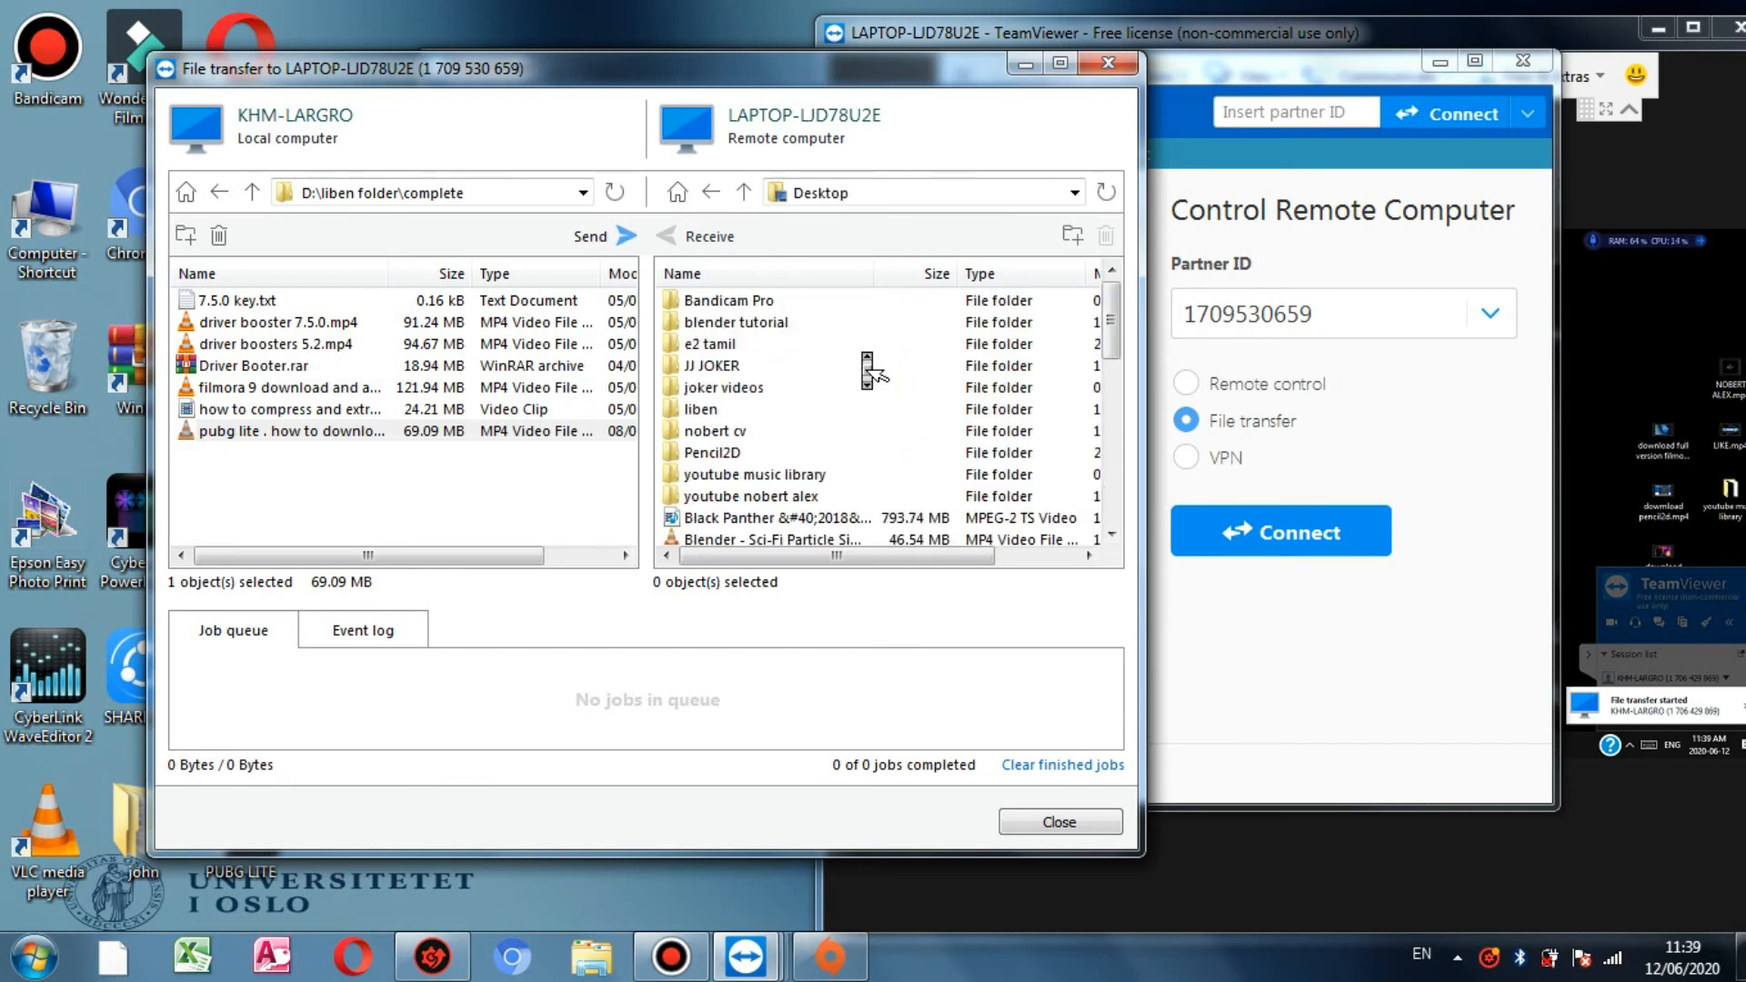
left_click(385, 434)
Step: Drag the 69.09 MB pubg lite video into the remote Desktop pane and let the job complete
left_click_drag(385, 441, 1062, 432)
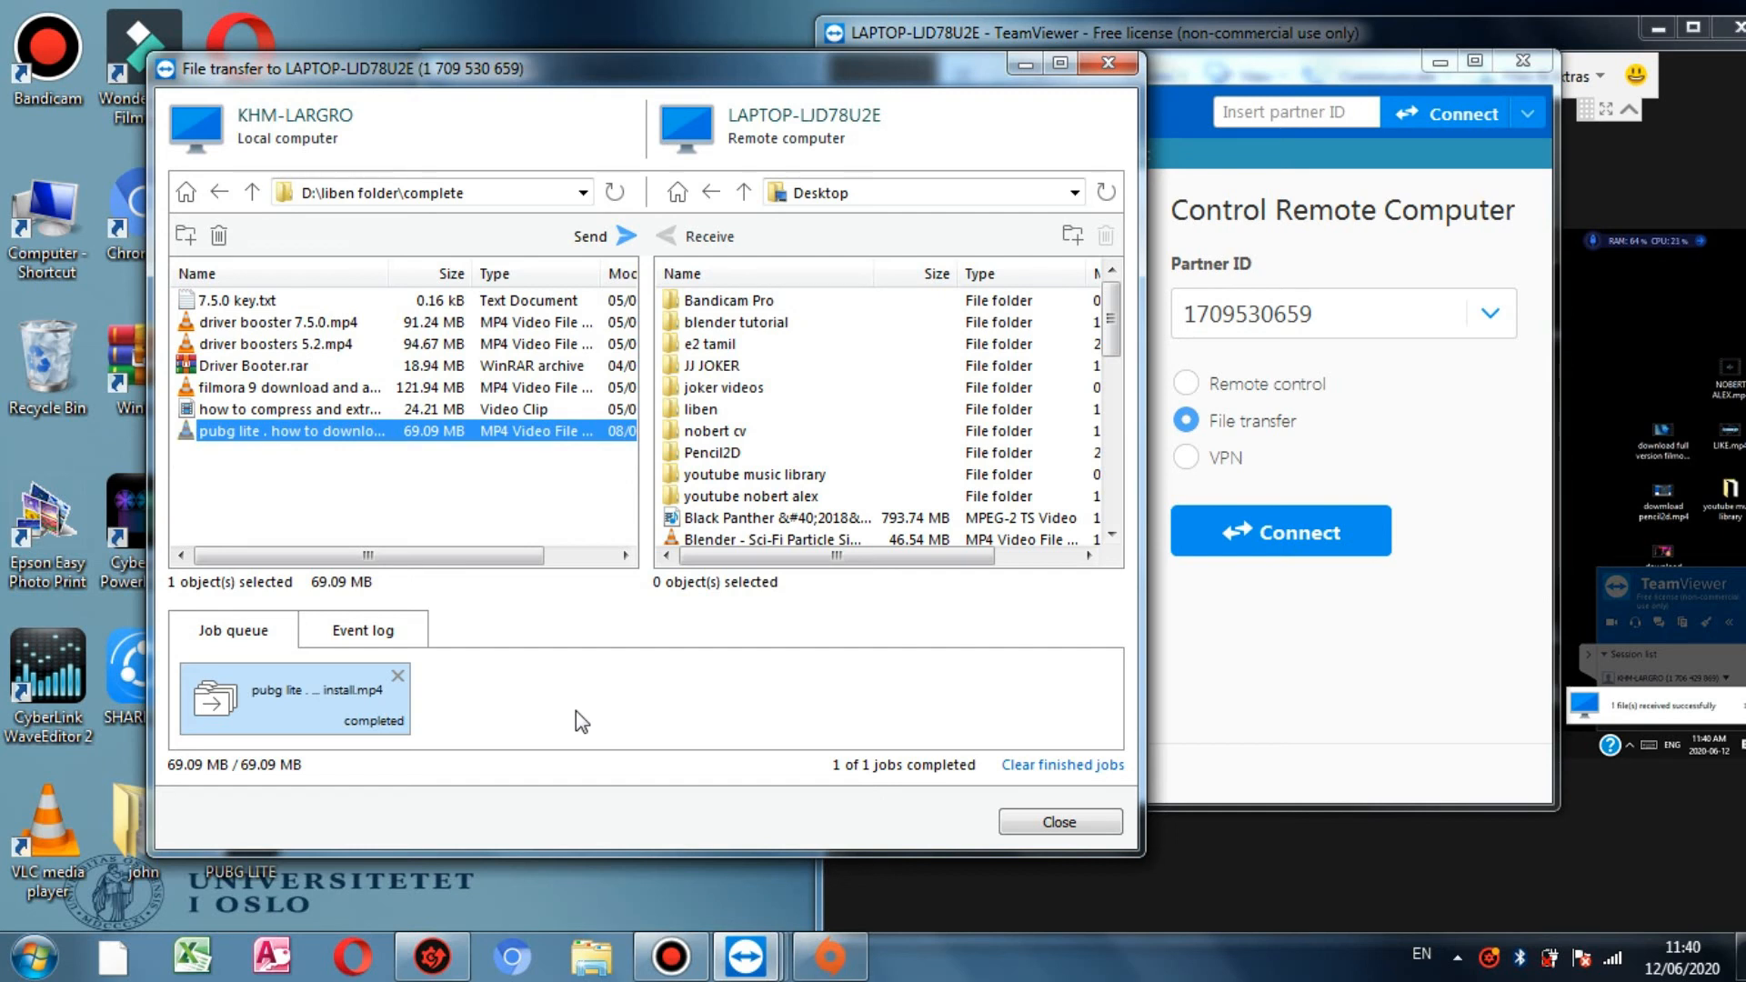
Step: On the remote desktop, open the pubg lite video's Properties and check its 69.0 MB MP4 size
left_click(1642, 313)
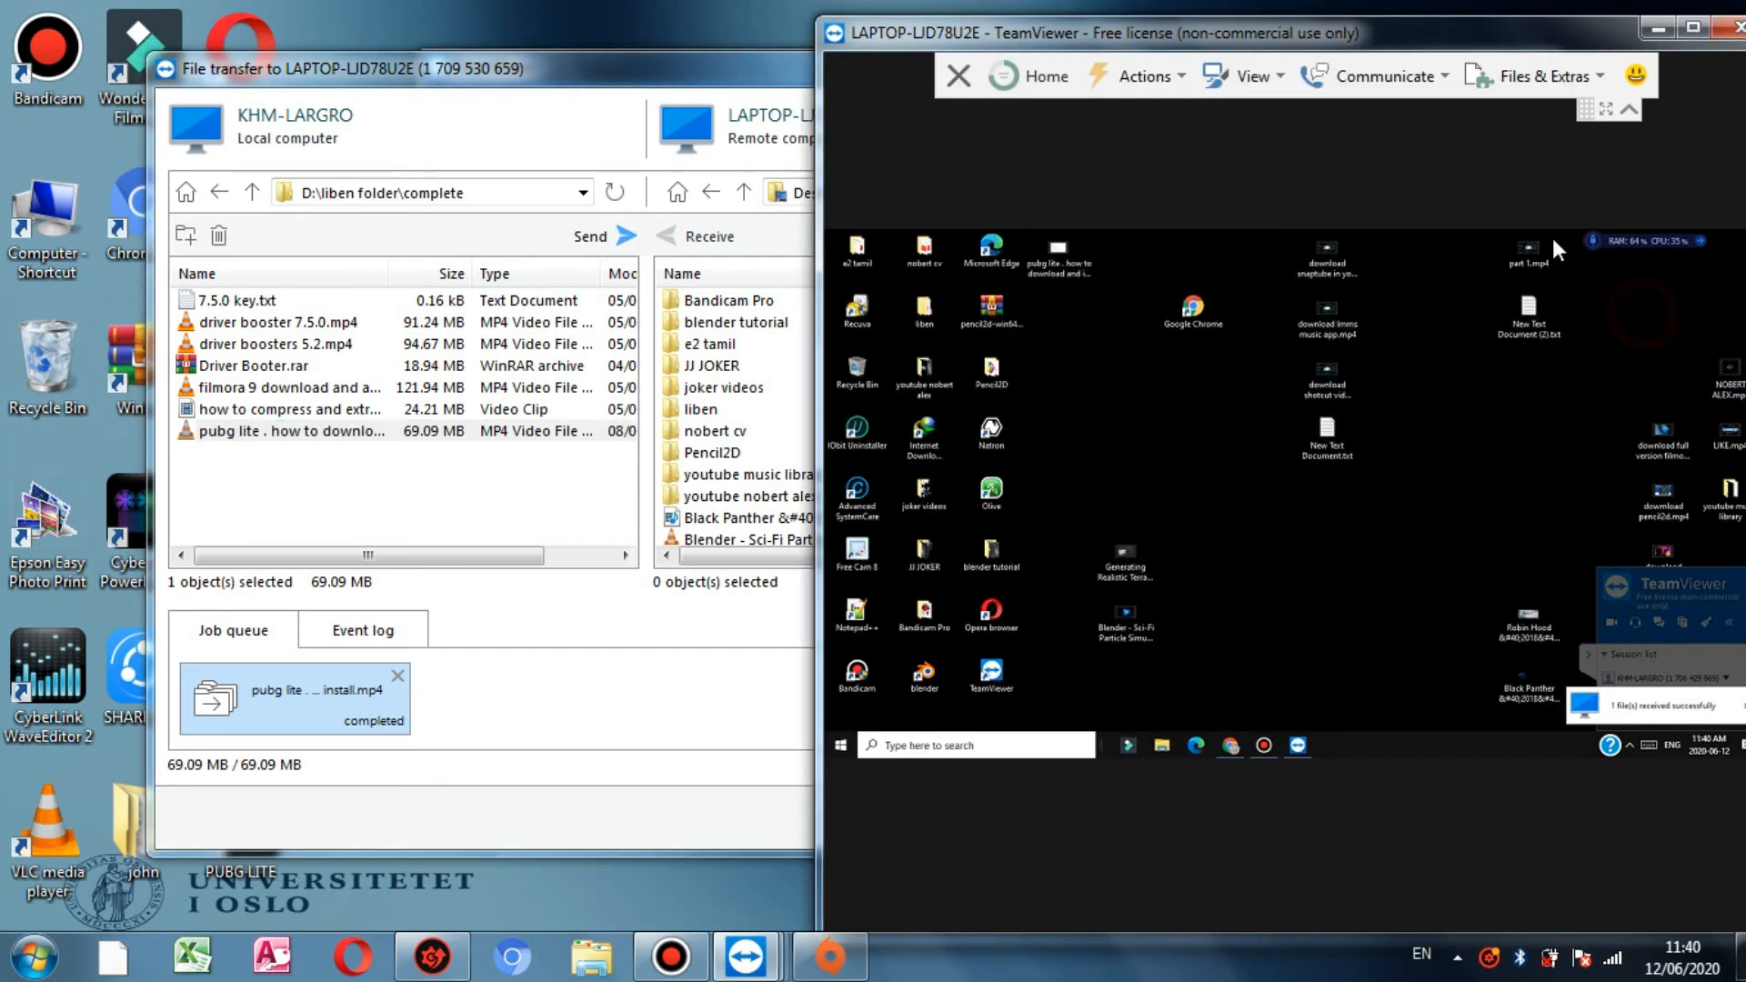
left_click_drag(1360, 34, 1267, 46)
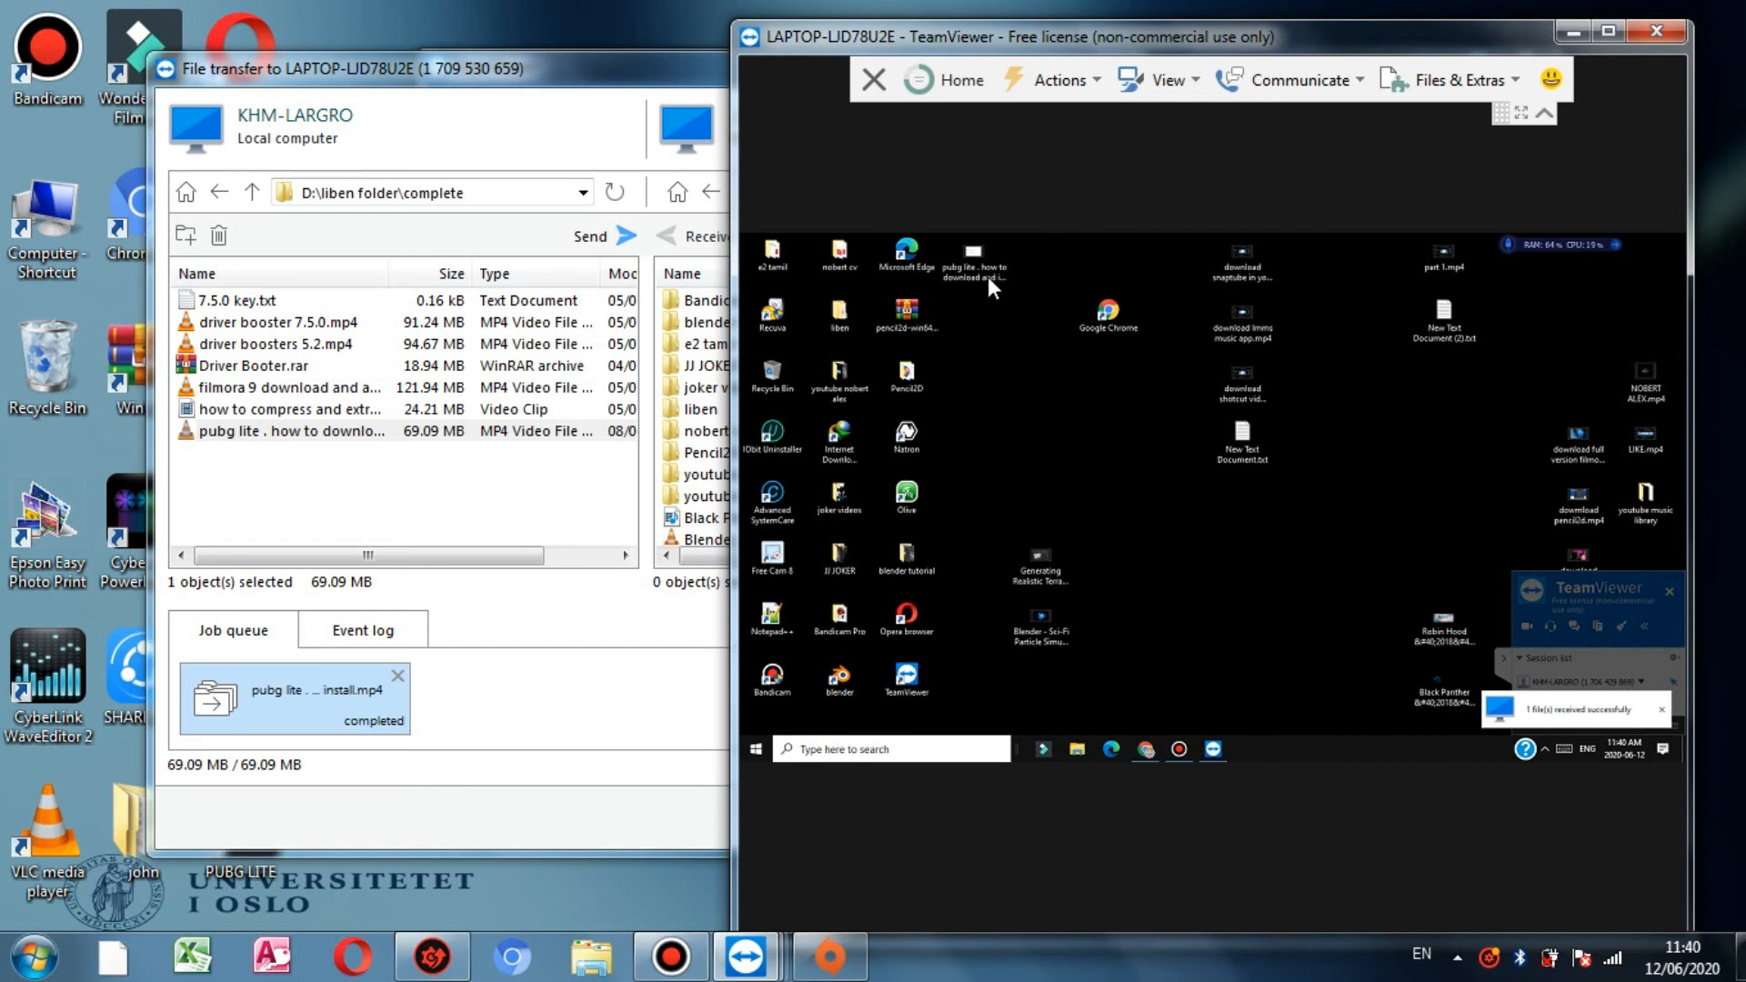
left_click_drag(986, 275, 1239, 562)
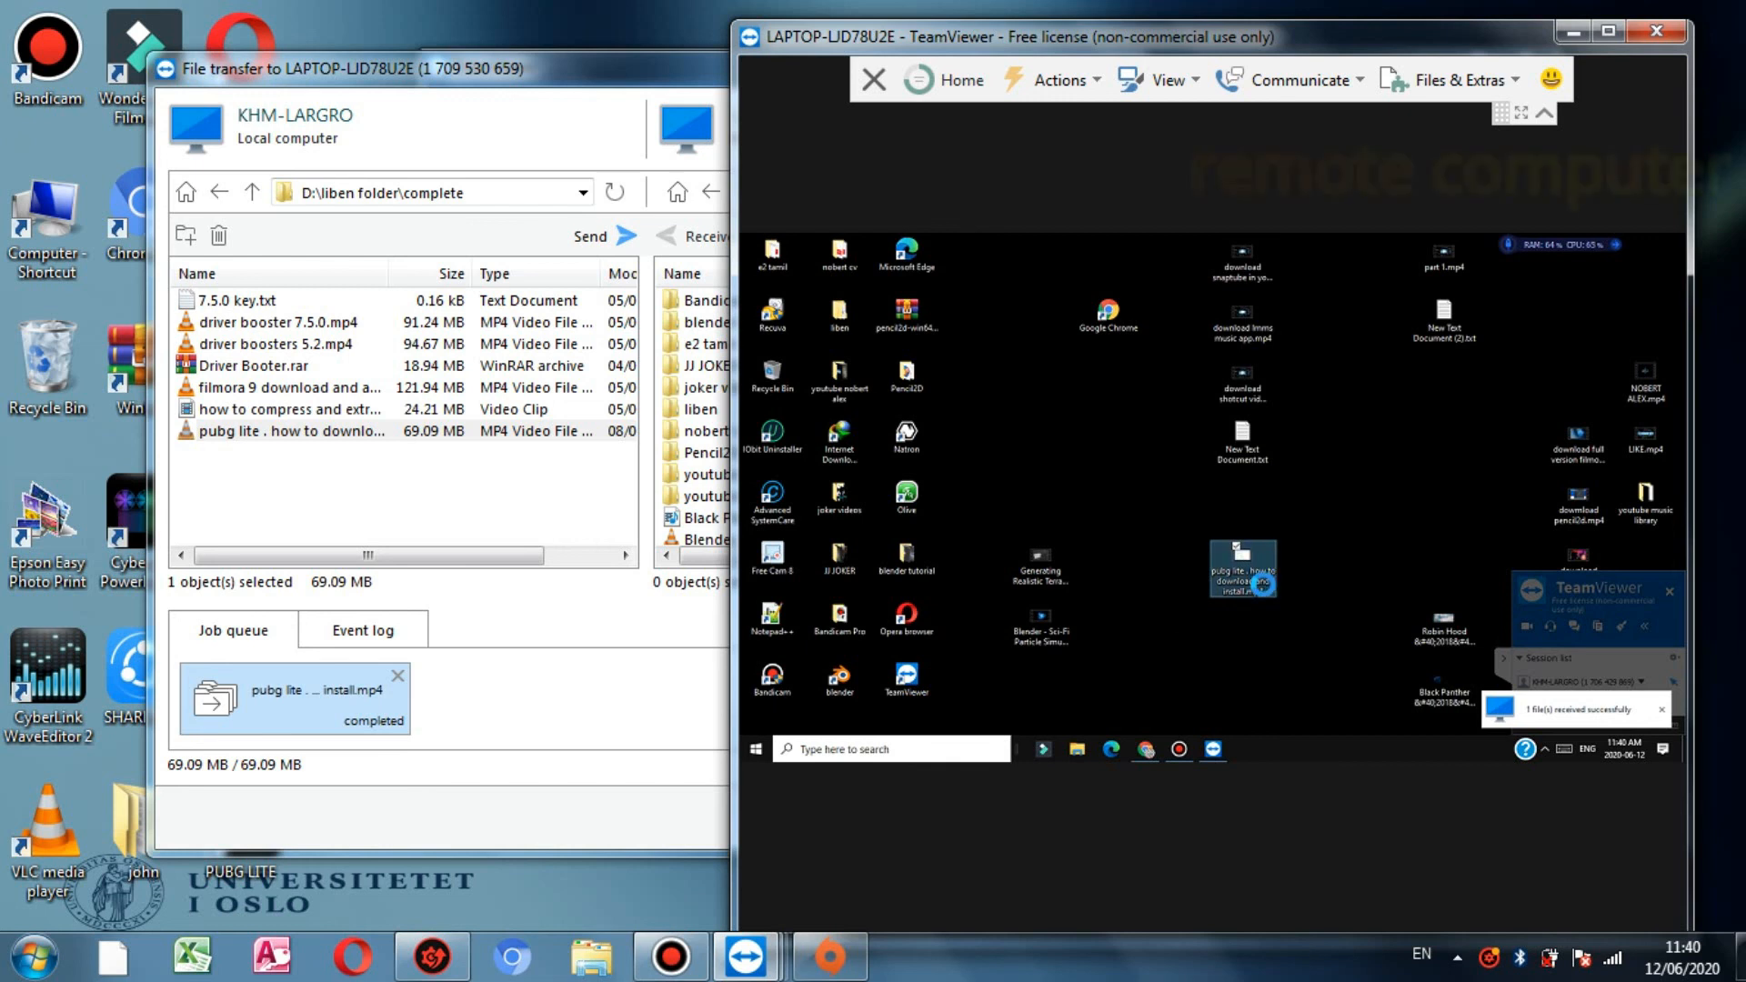
right_click(1267, 581)
left_click(1289, 722)
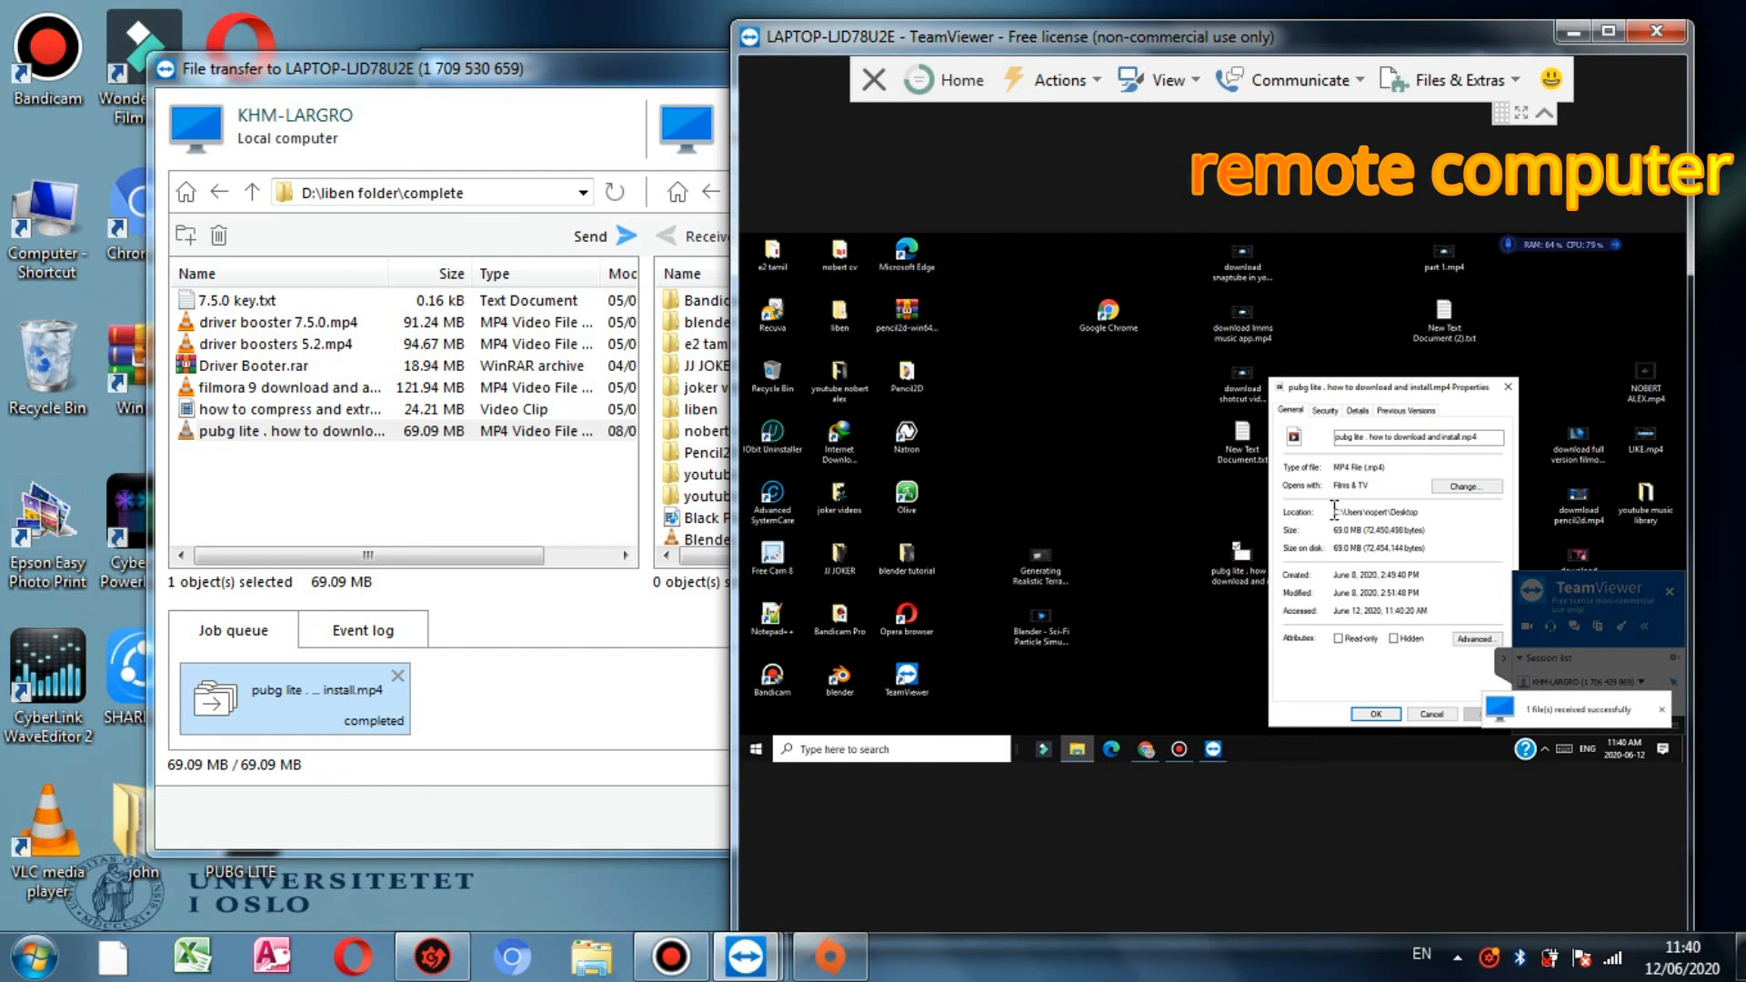
left_click_drag(1371, 530, 1325, 532)
Step: Cancel the pubg lite Properties dialog and refresh the remote desktop
left_click(314, 758)
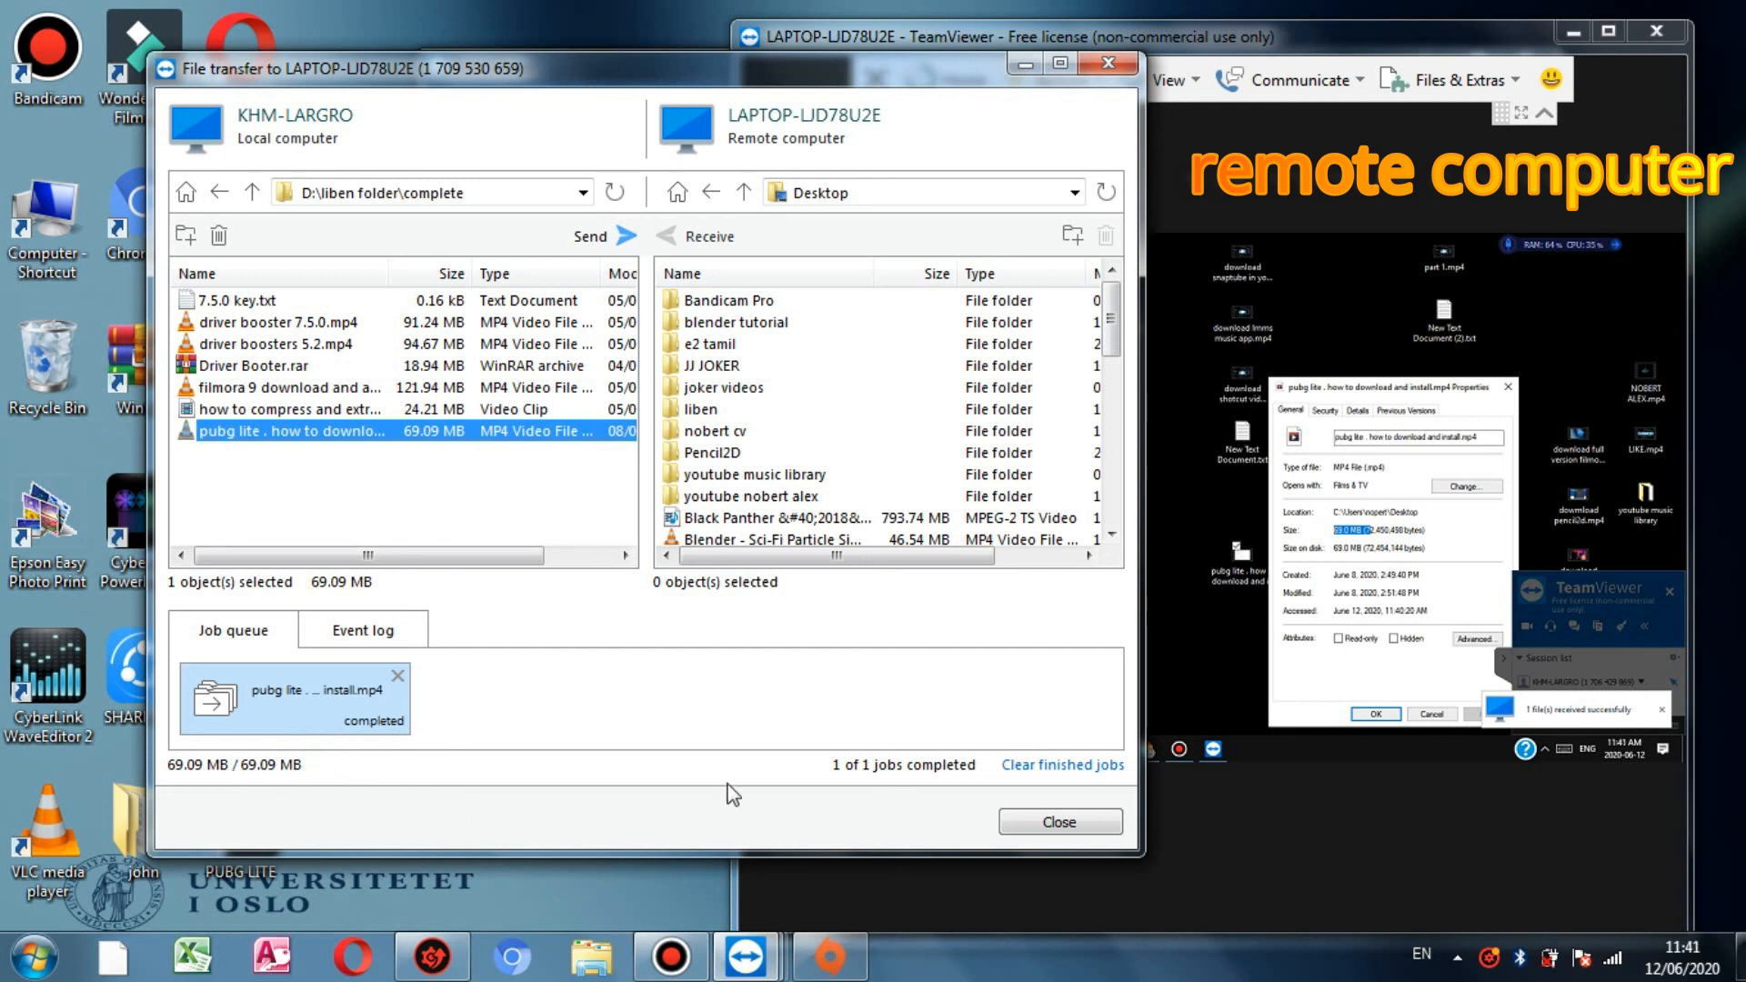
left_click(1193, 604)
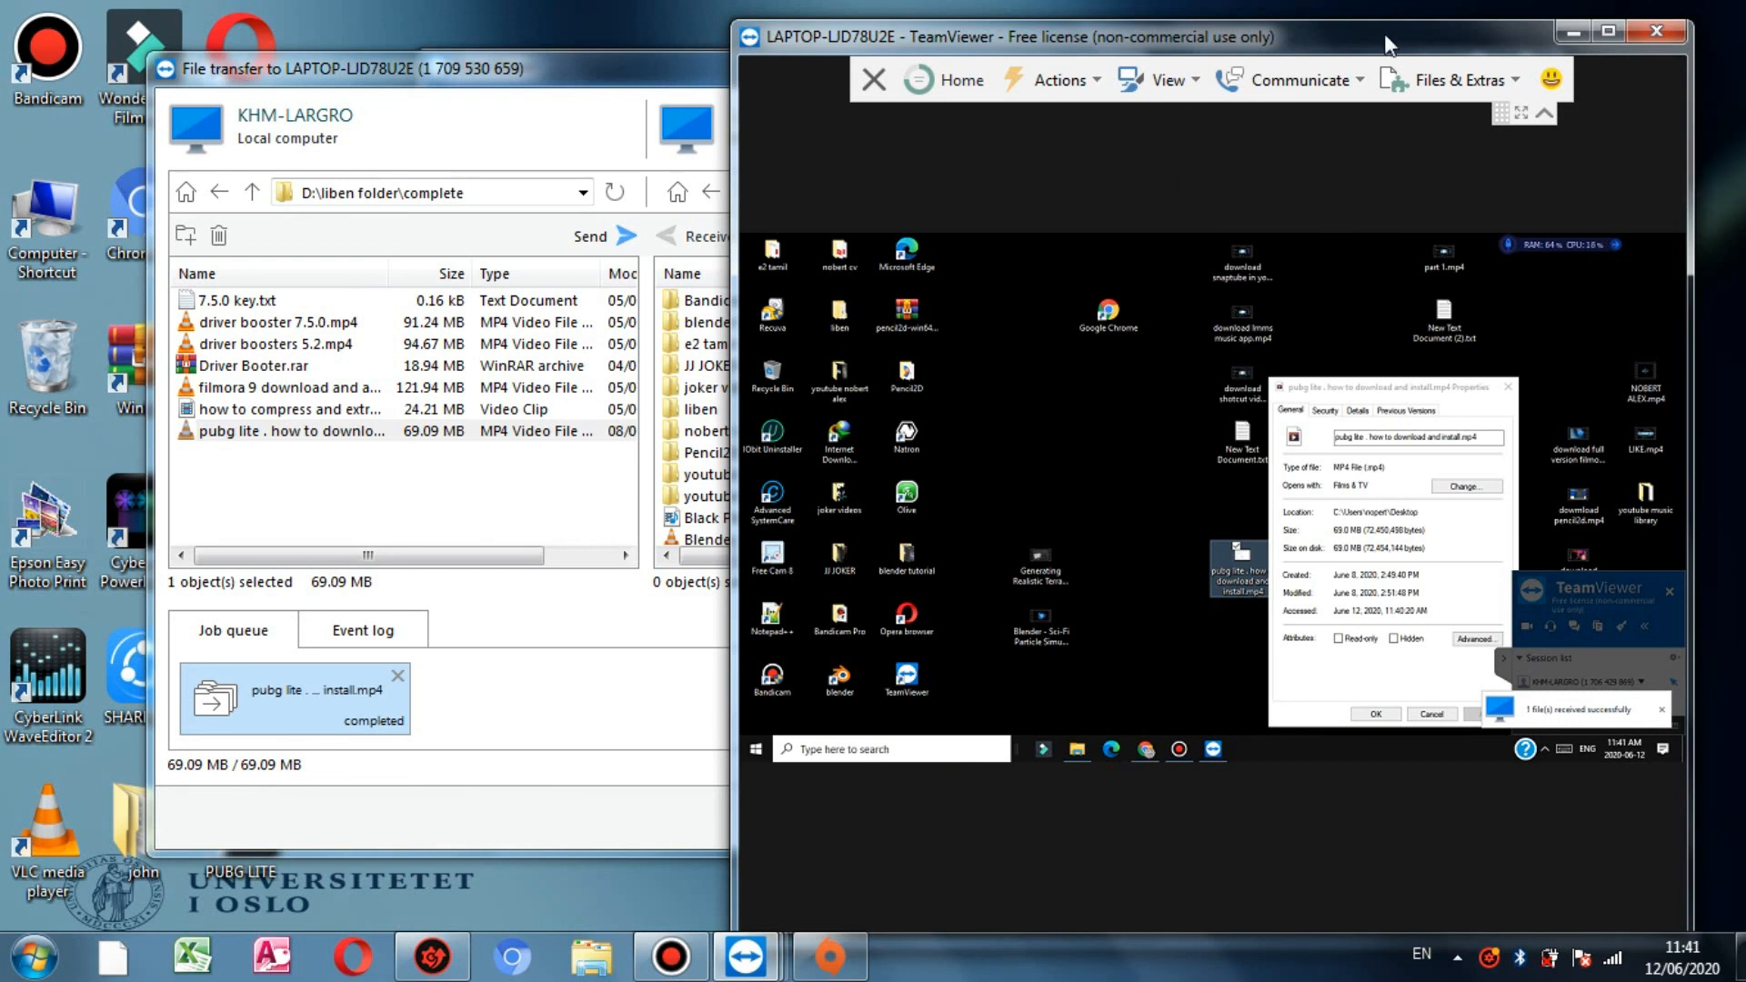
left_click_drag(1374, 31, 1342, 2)
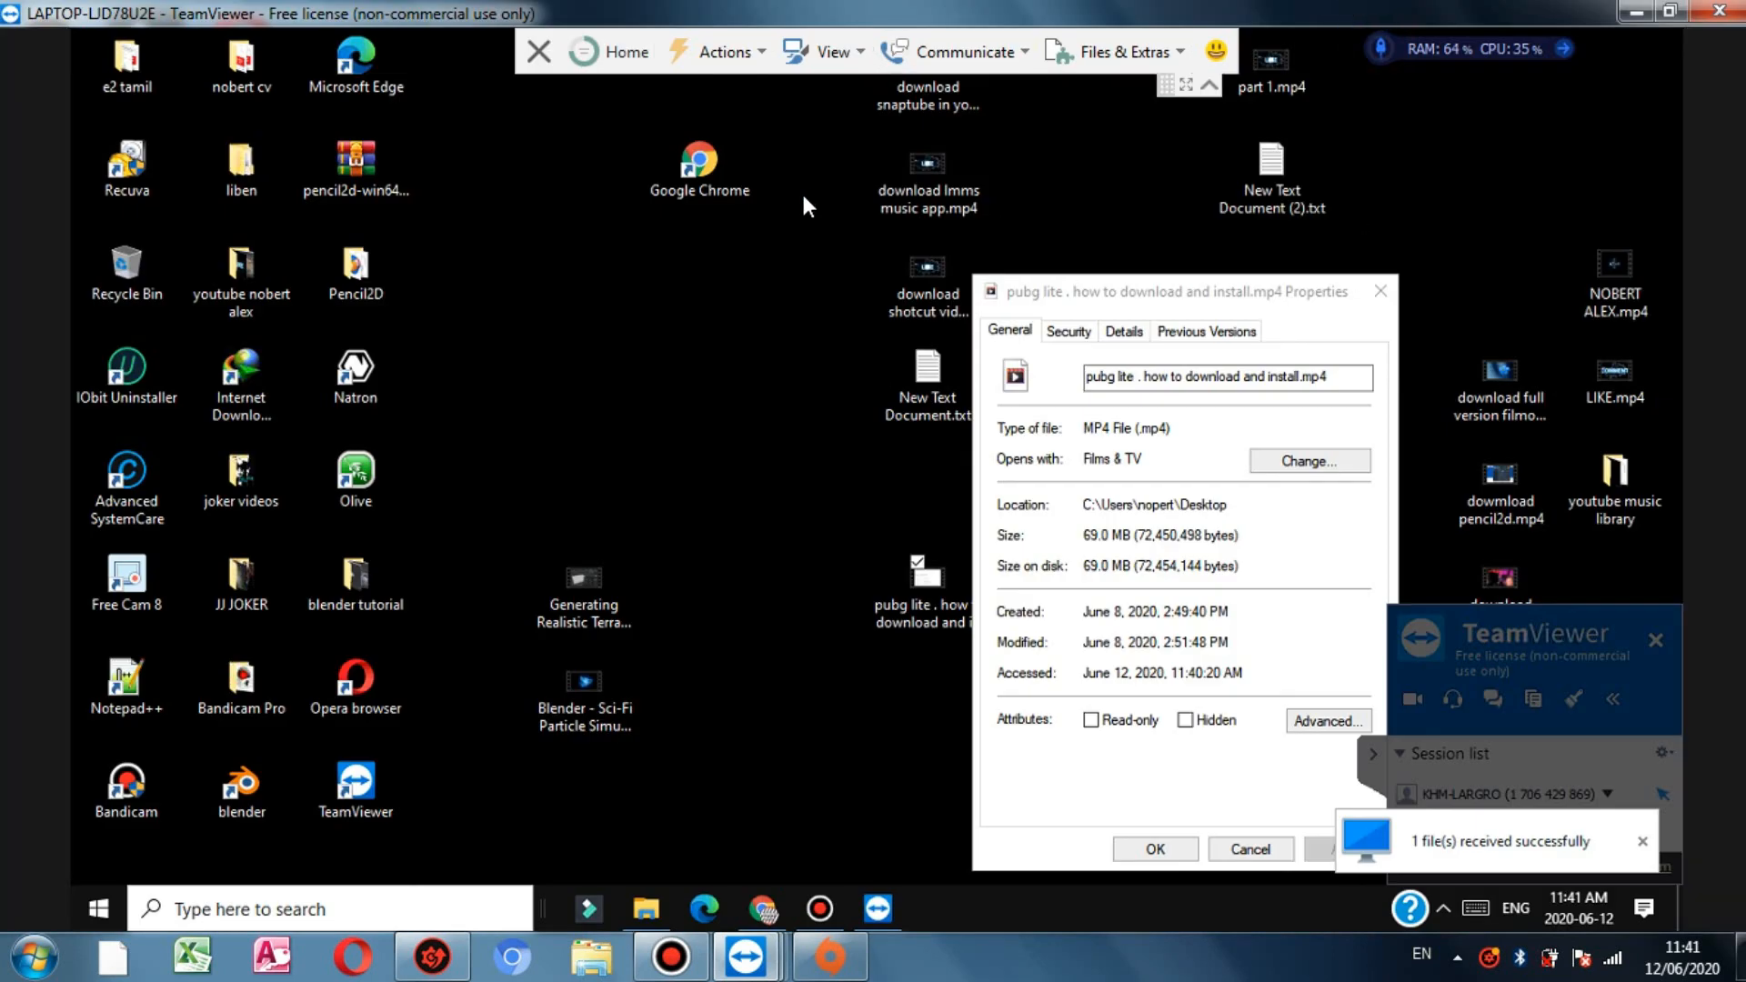
left_click_drag(919, 13, 927, 56)
left_click(1146, 728)
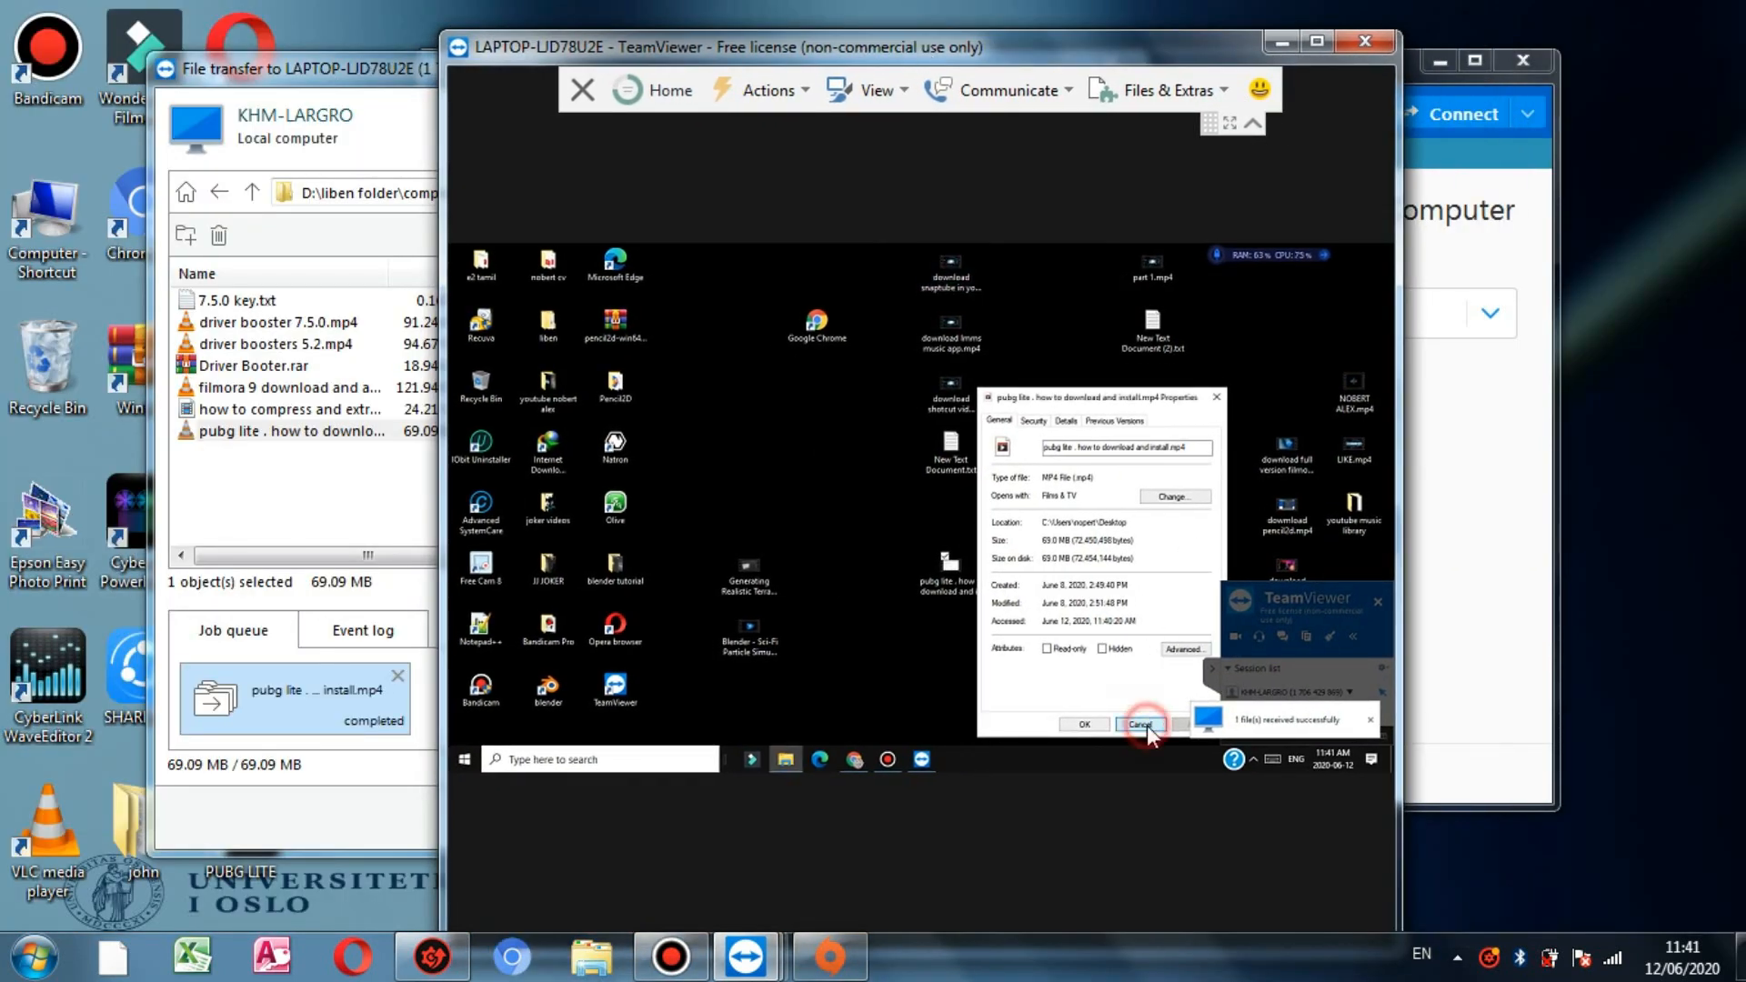
right_click(766, 440)
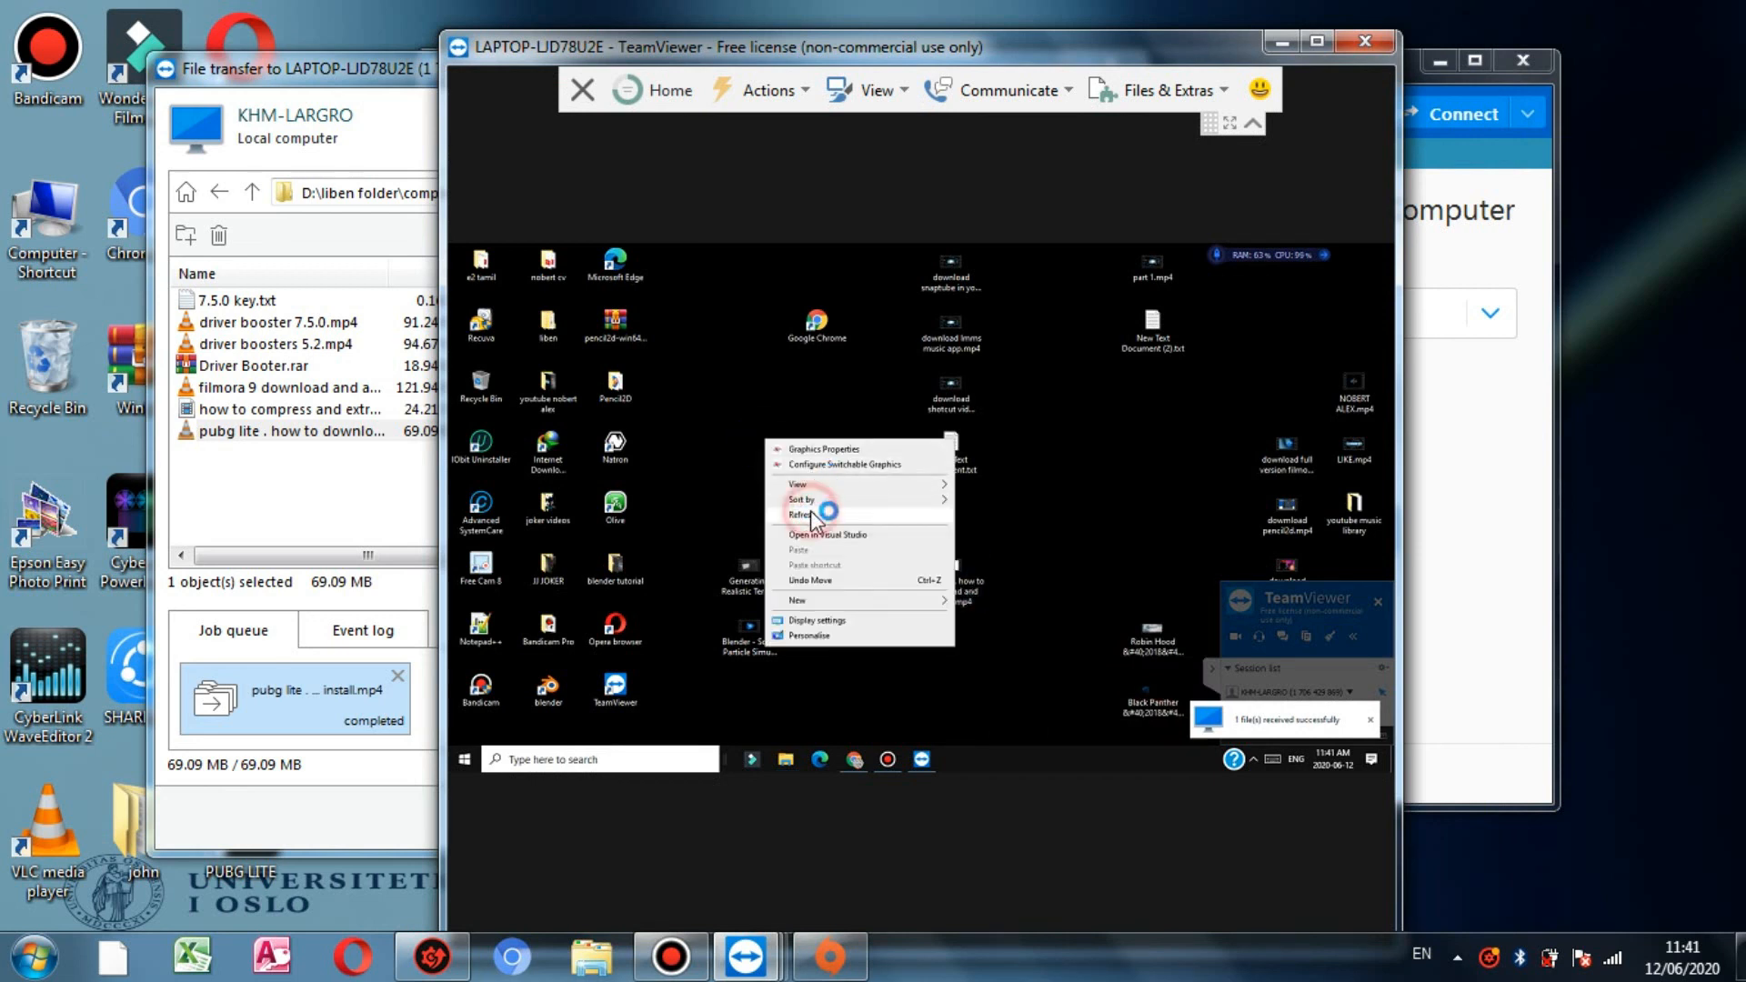
left_click(811, 515)
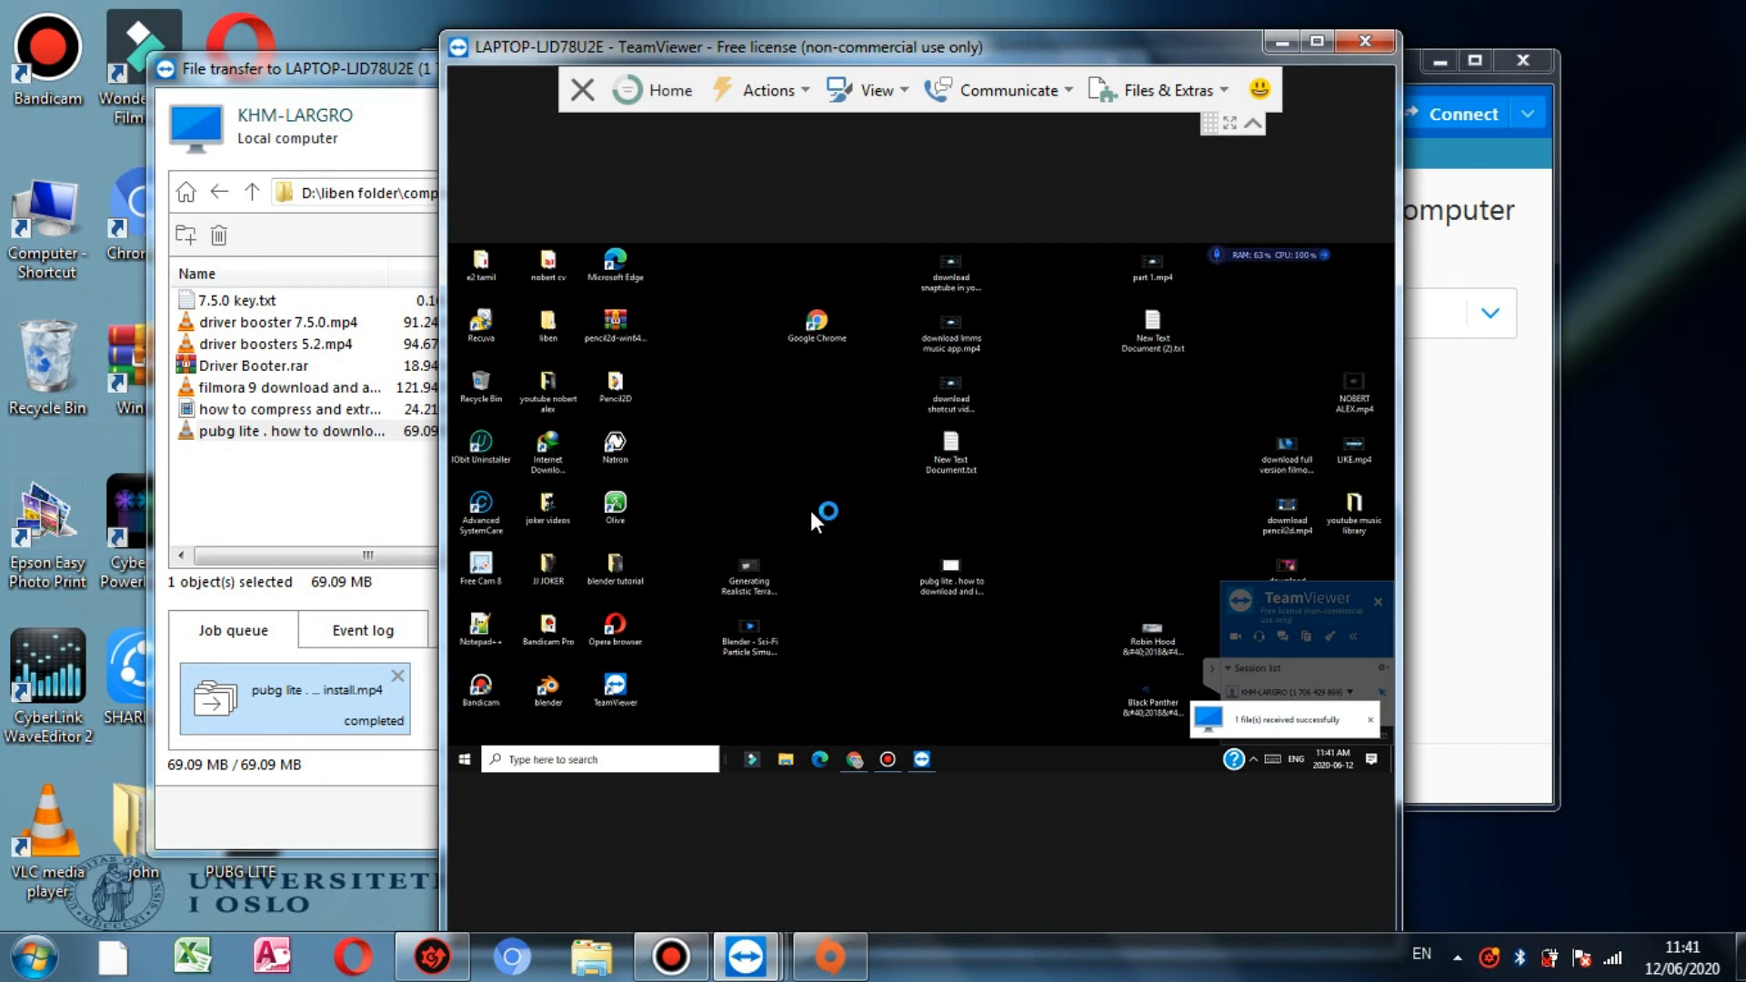